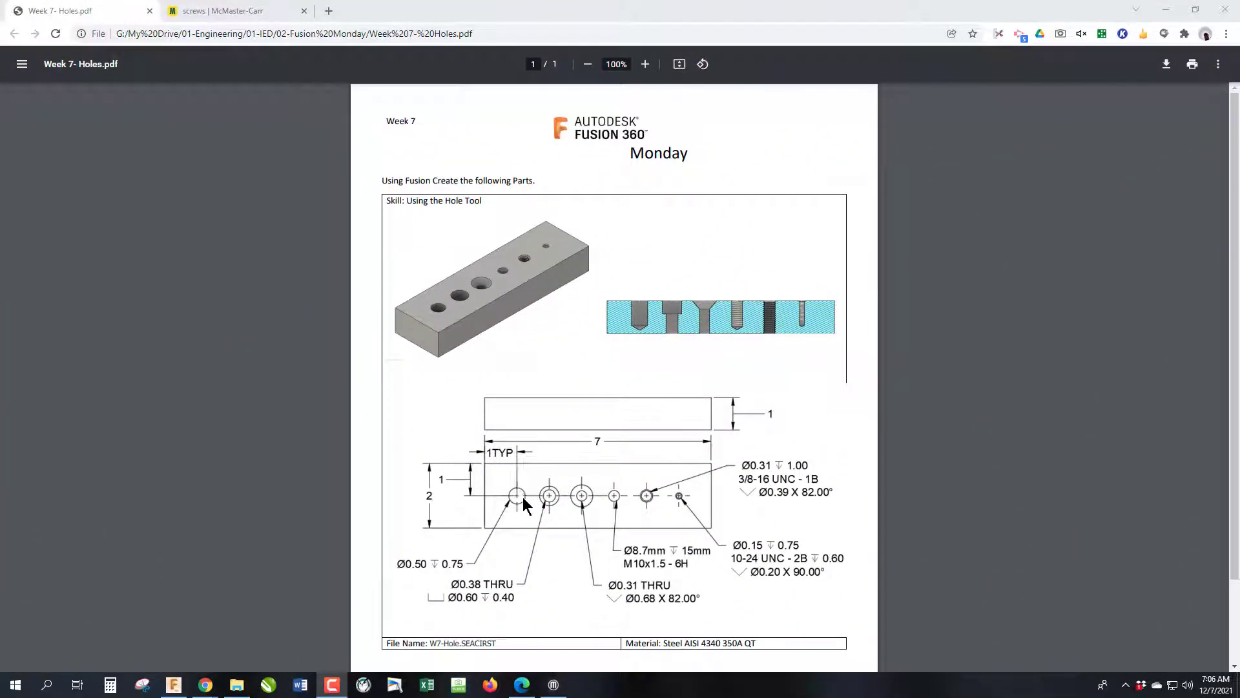
# Switch to the McMaster-Carr screws results to show the fastener categories catalogue
pyautogui.click(223, 11)
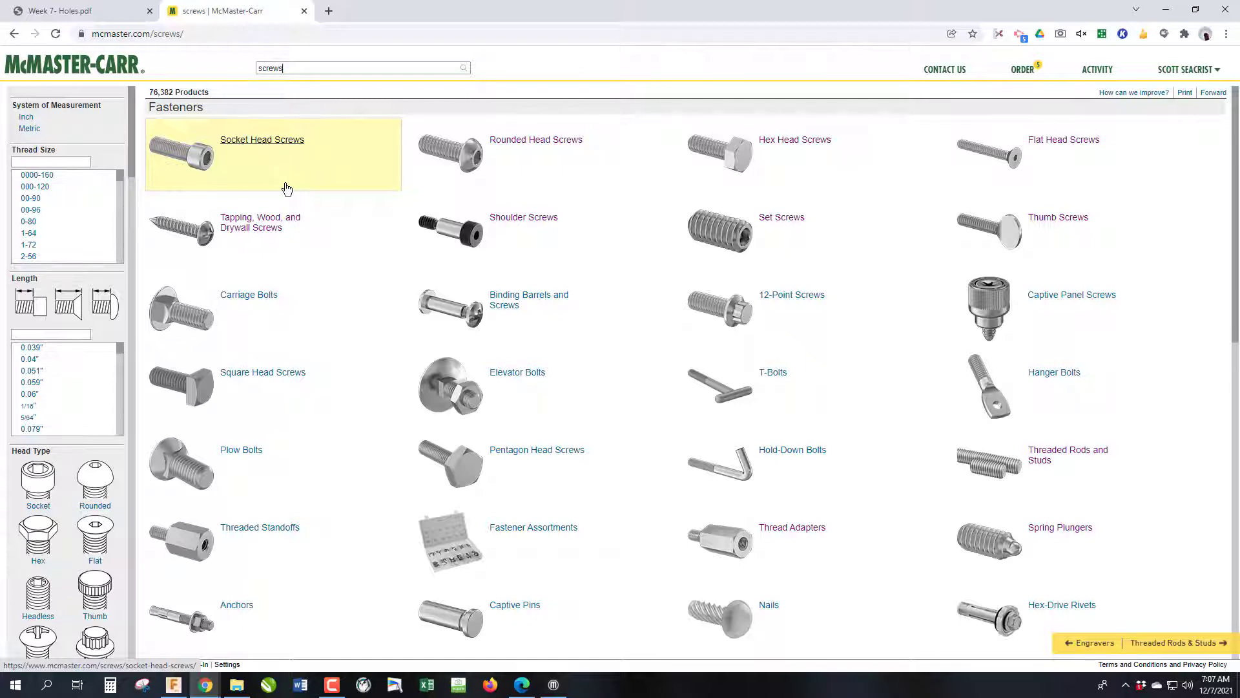
# Restore the Chrome window and move the hole drawing aside so the Fusion 360 design is in front
pyautogui.doubleClick(438, 6)
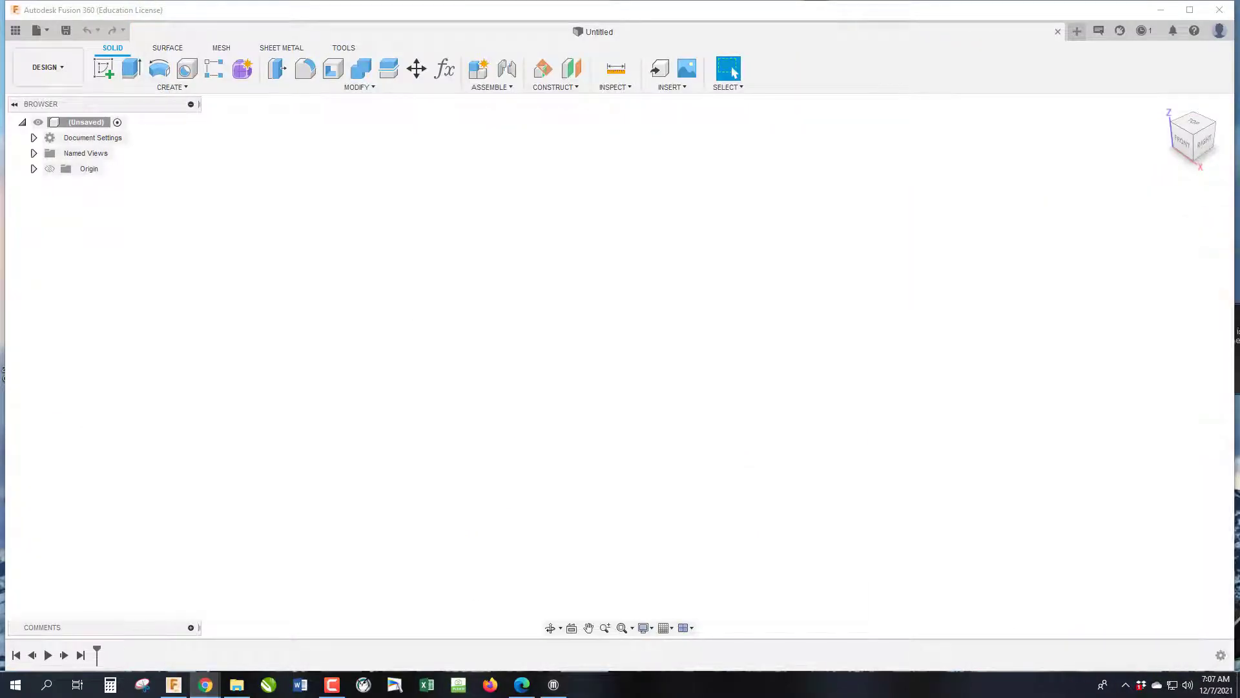
pyautogui.moveTo(1235, 14); pyautogui.dragTo(283, 14)
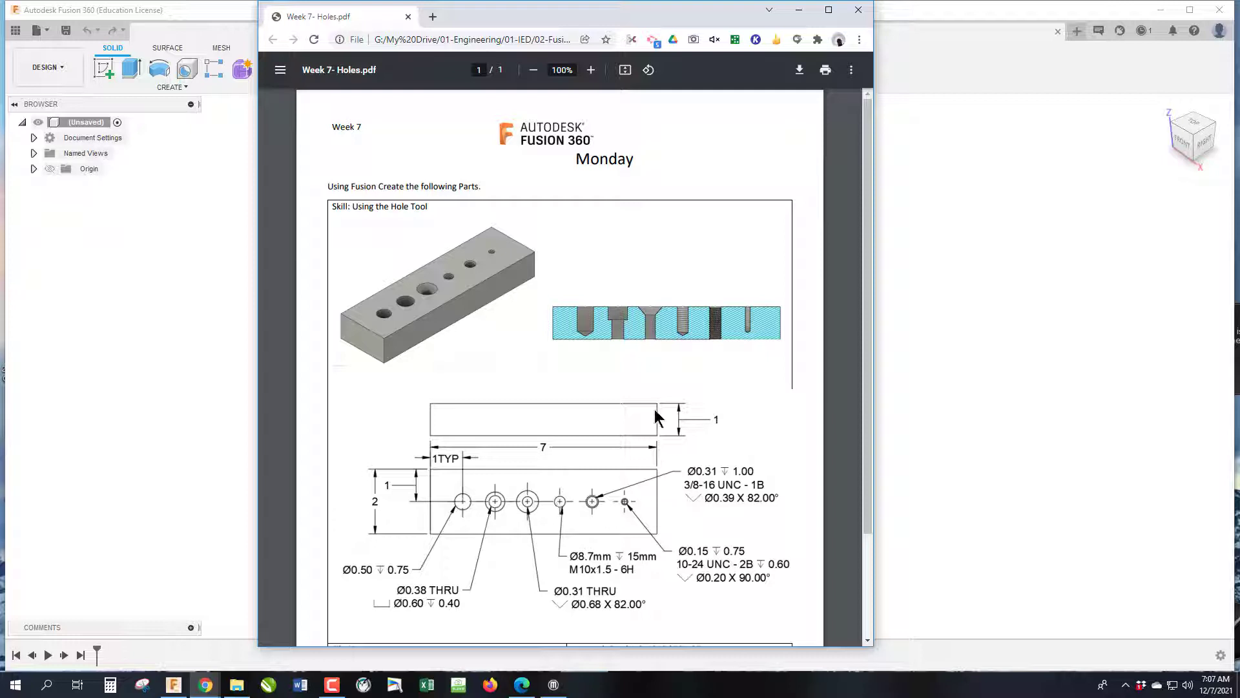
pyautogui.moveTo(537, 12); pyautogui.dragTo(961, 67)
pyautogui.click(1222, 65)
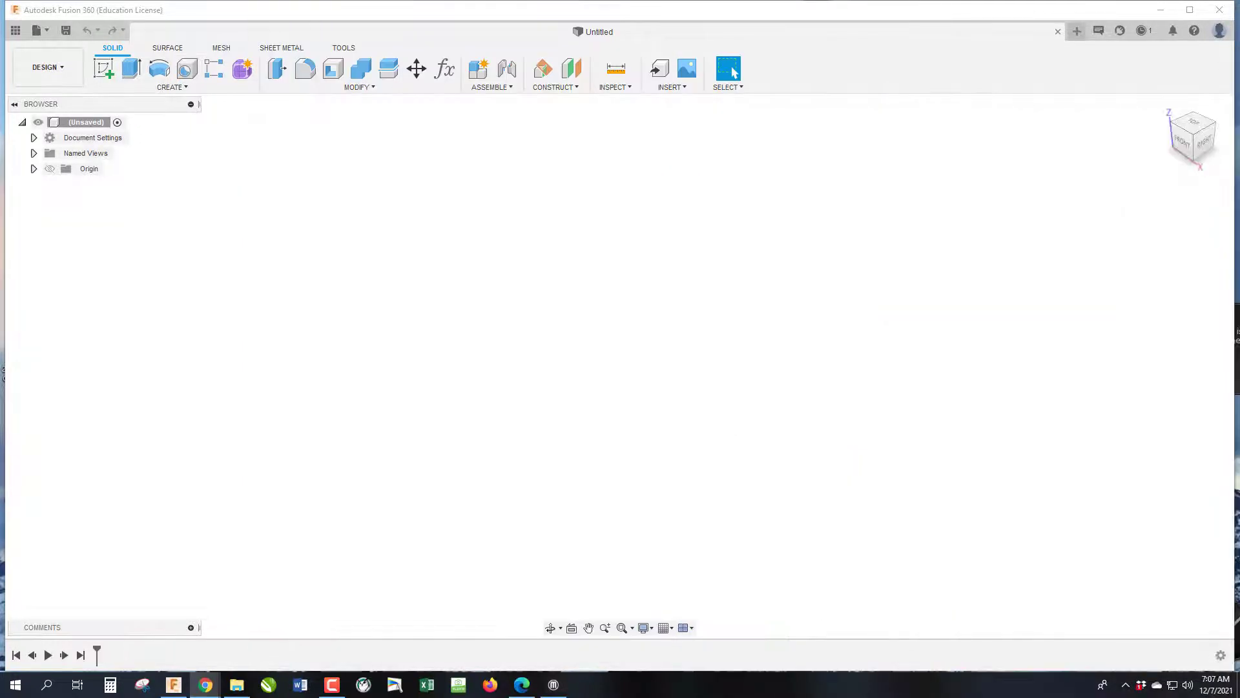
# Start a new sketch with the origin planes fitted into view
pyautogui.click(111, 68)
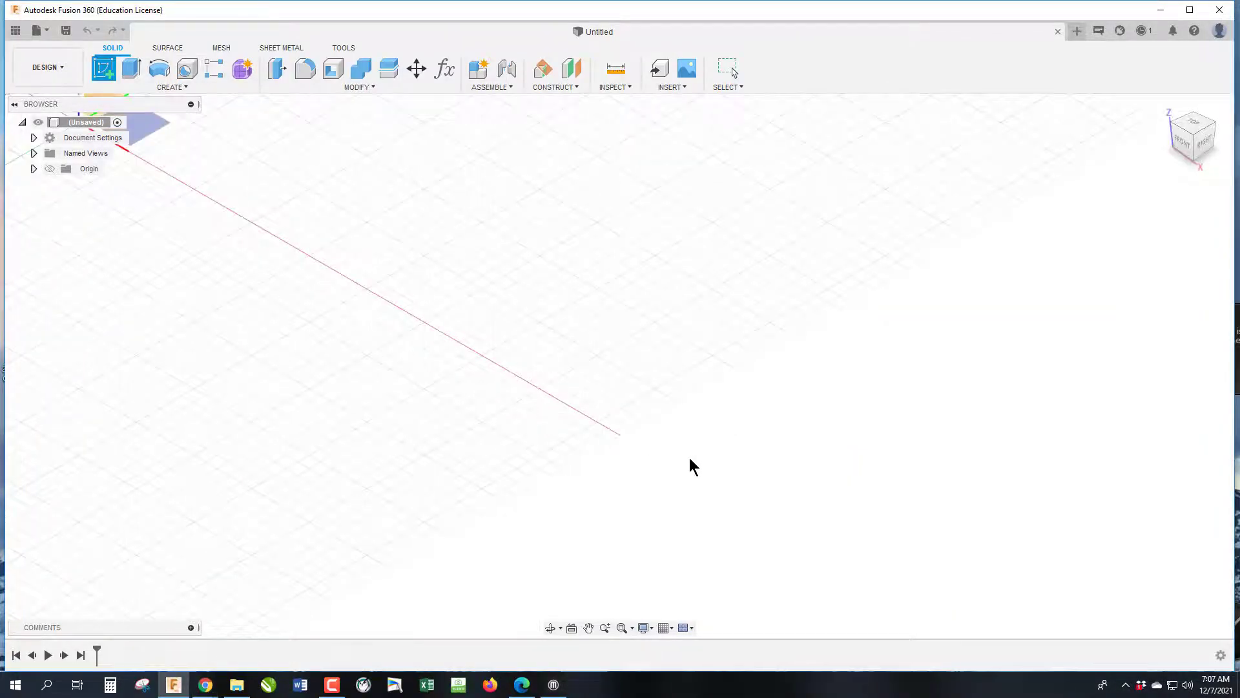
pyautogui.click(633, 628)
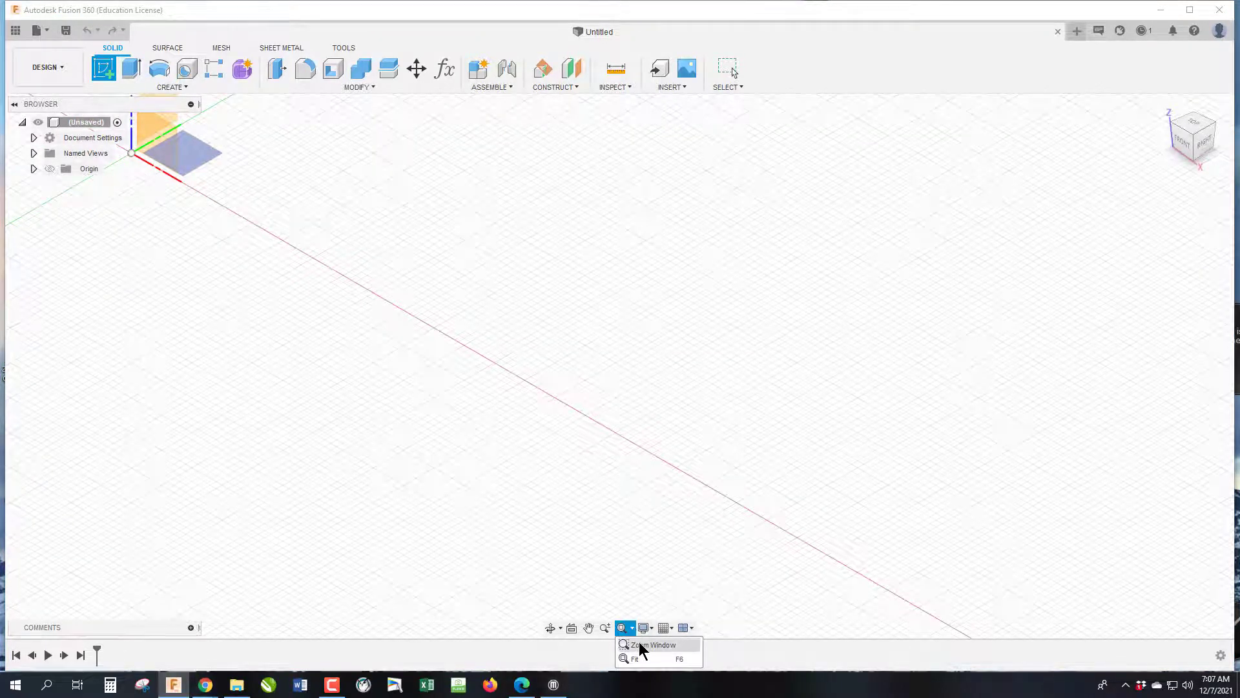
pyautogui.click(639, 659)
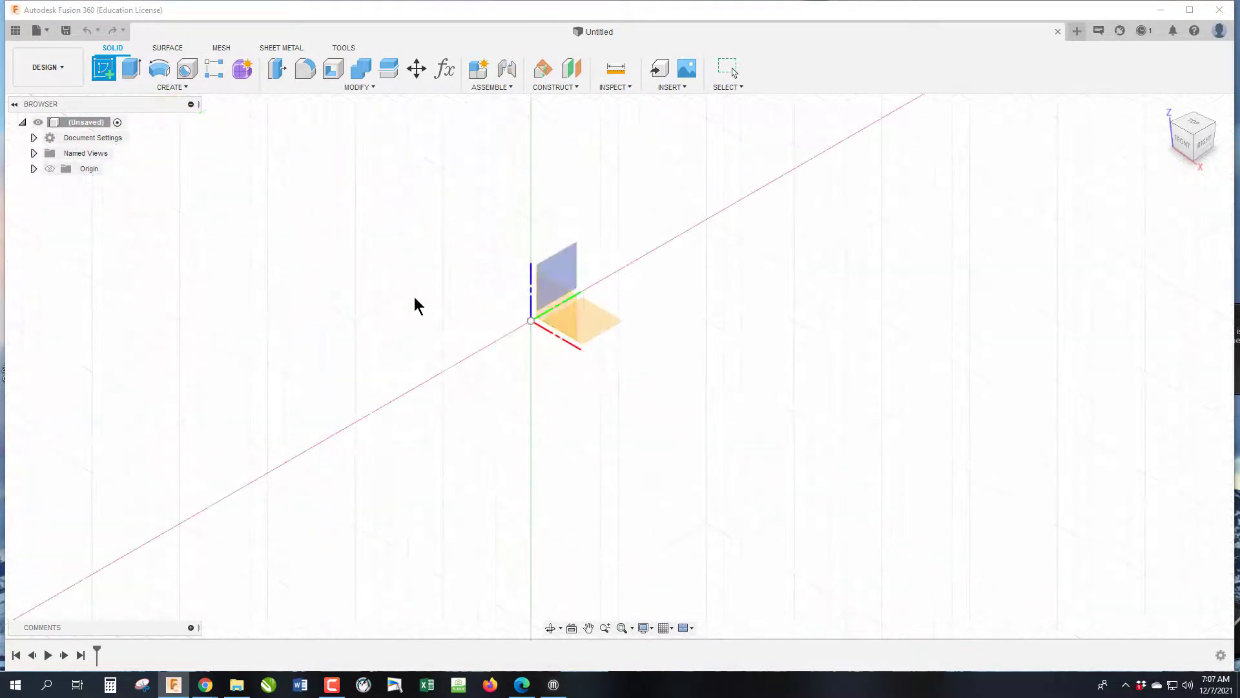
# Draw a 2 in by 7 in center rectangle at the origin on the XY plane
pyautogui.click(969, 439)
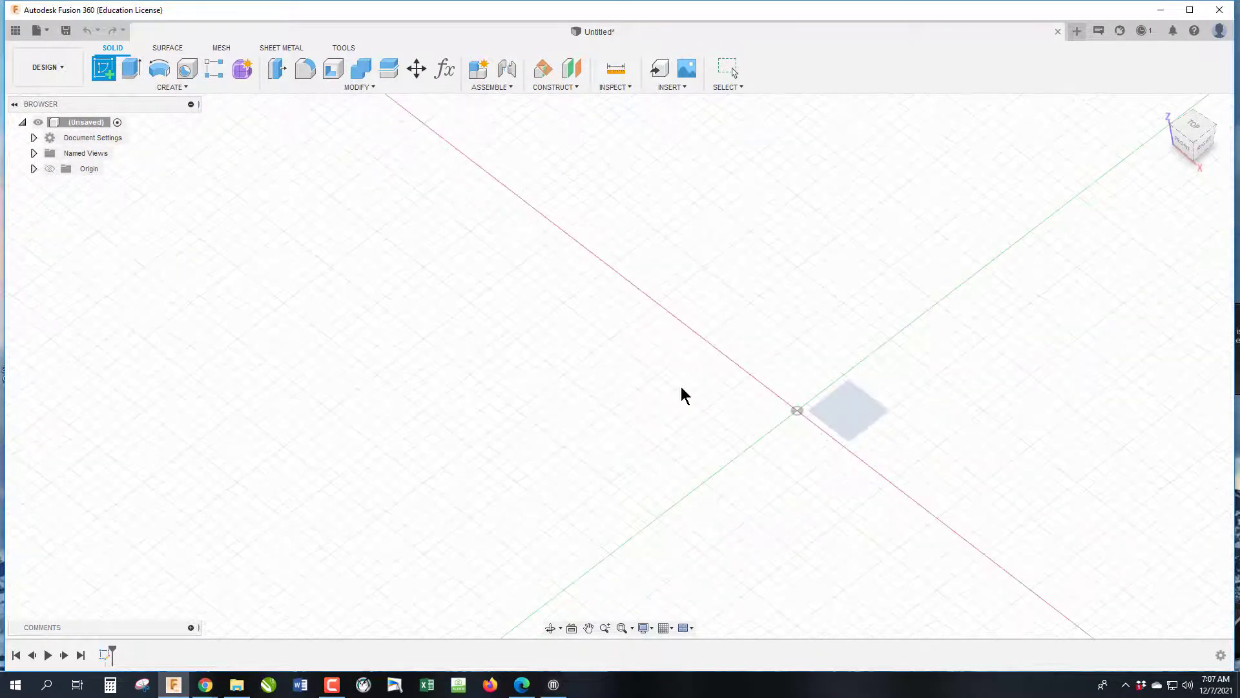
pyautogui.click(131, 70)
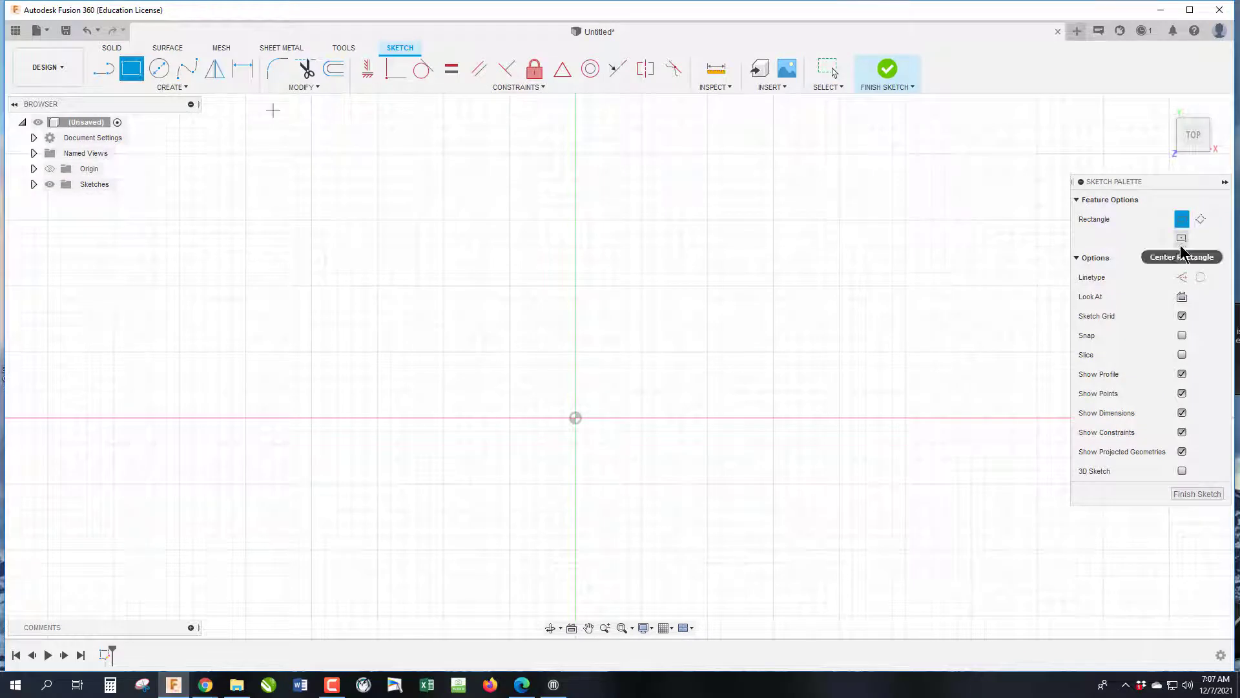
pyautogui.click(576, 418)
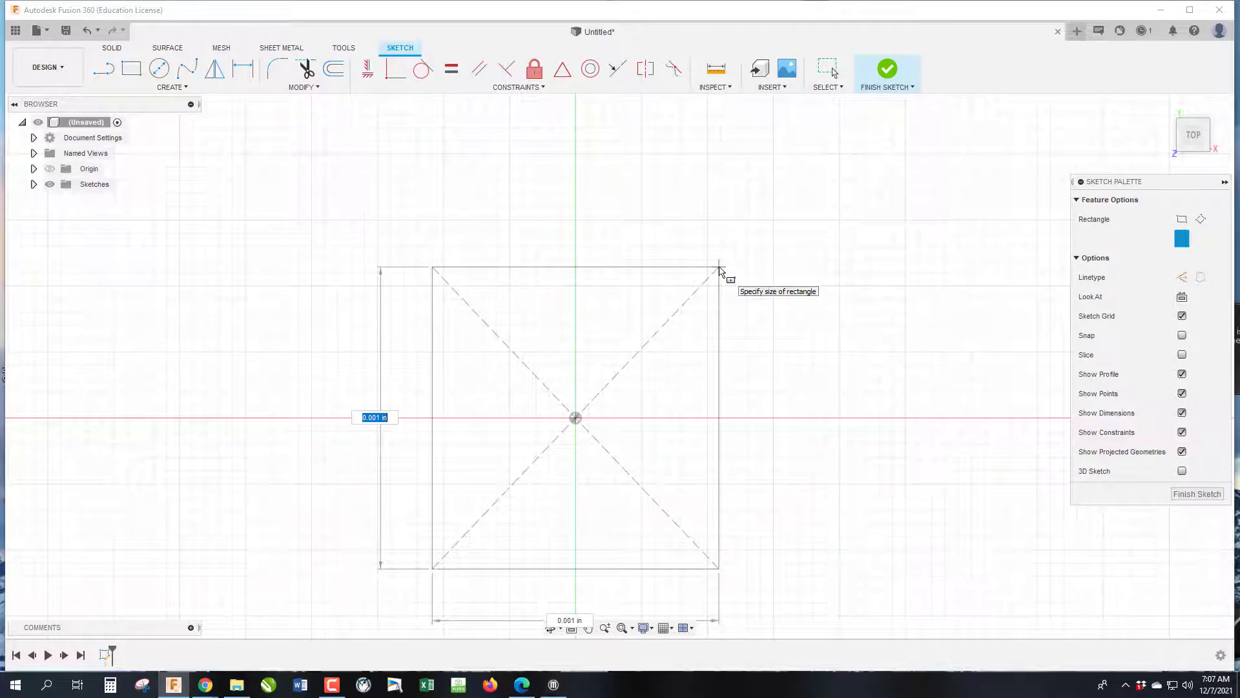
pyautogui.write('2')
pyautogui.press('Tab')
pyautogui.write('7')
pyautogui.press('Return')
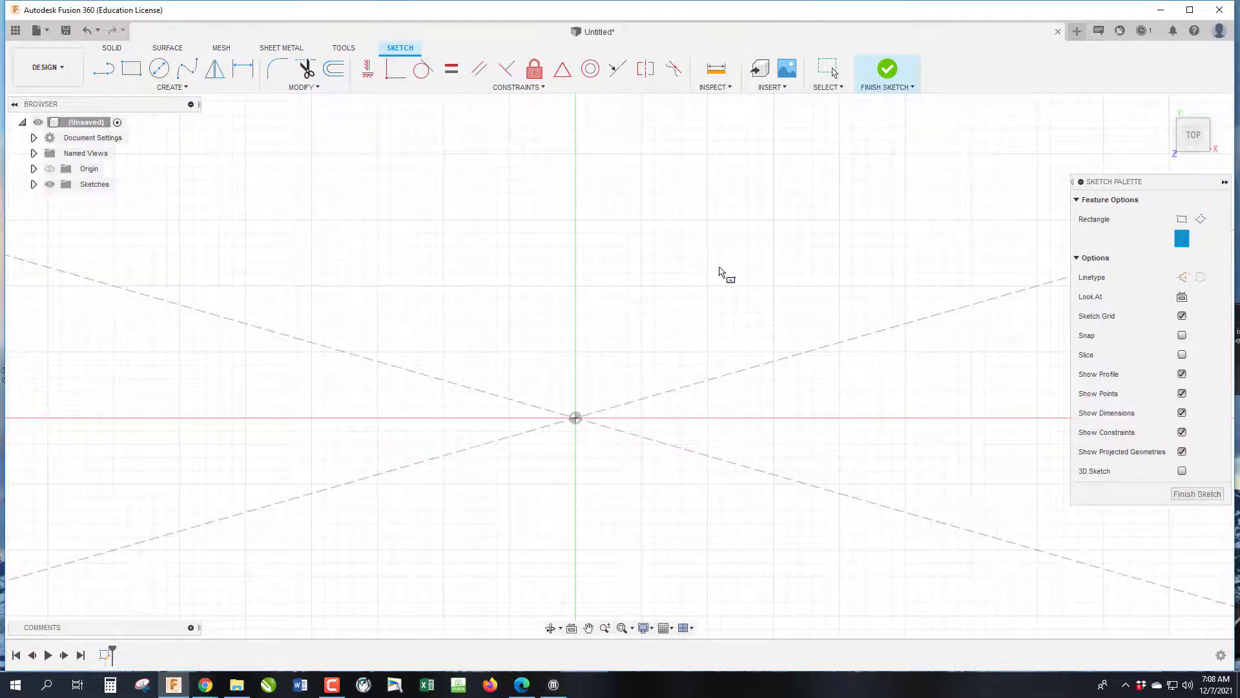
# Extrude the rectangle 1 in into a solid block and fit it in view
pyautogui.press('Escape')
pyautogui.write('e')
pyautogui.write('1')
pyautogui.press('Return')
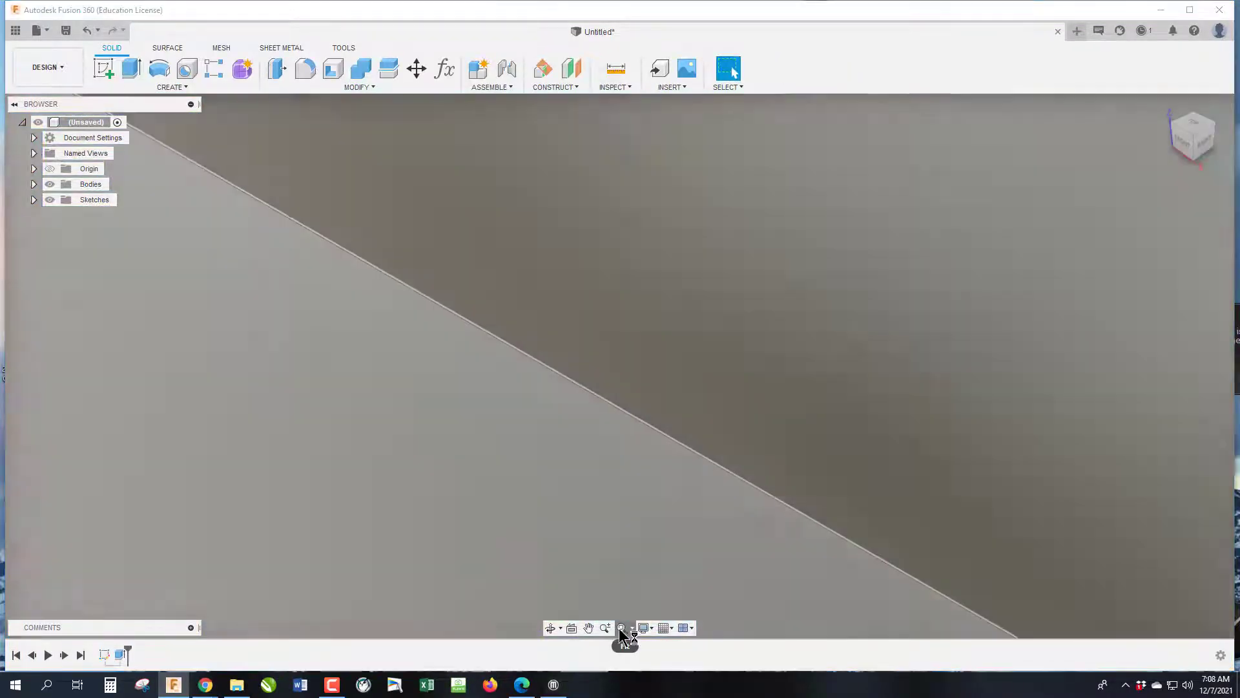
pyautogui.click(622, 628)
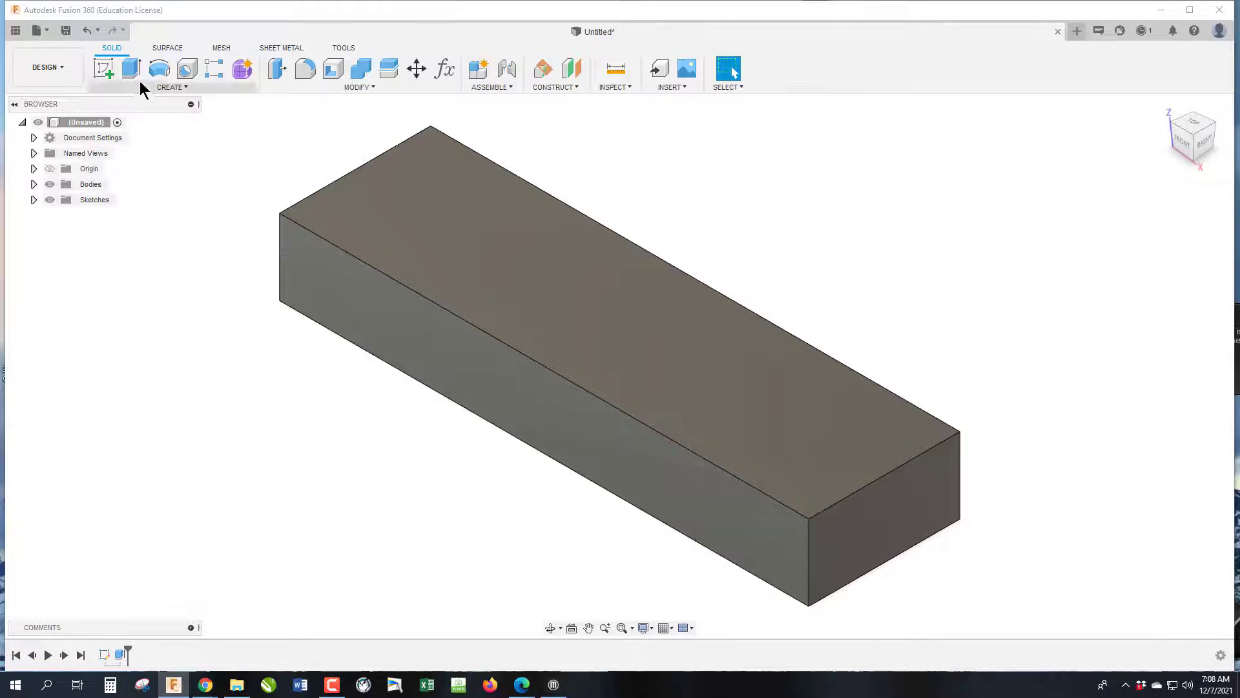
# On the block's top face, sketch a construction centreline from the left edge midpoint to the right edge
pyautogui.click(100, 72)
pyautogui.click(534, 276)
pyautogui.click(107, 74)
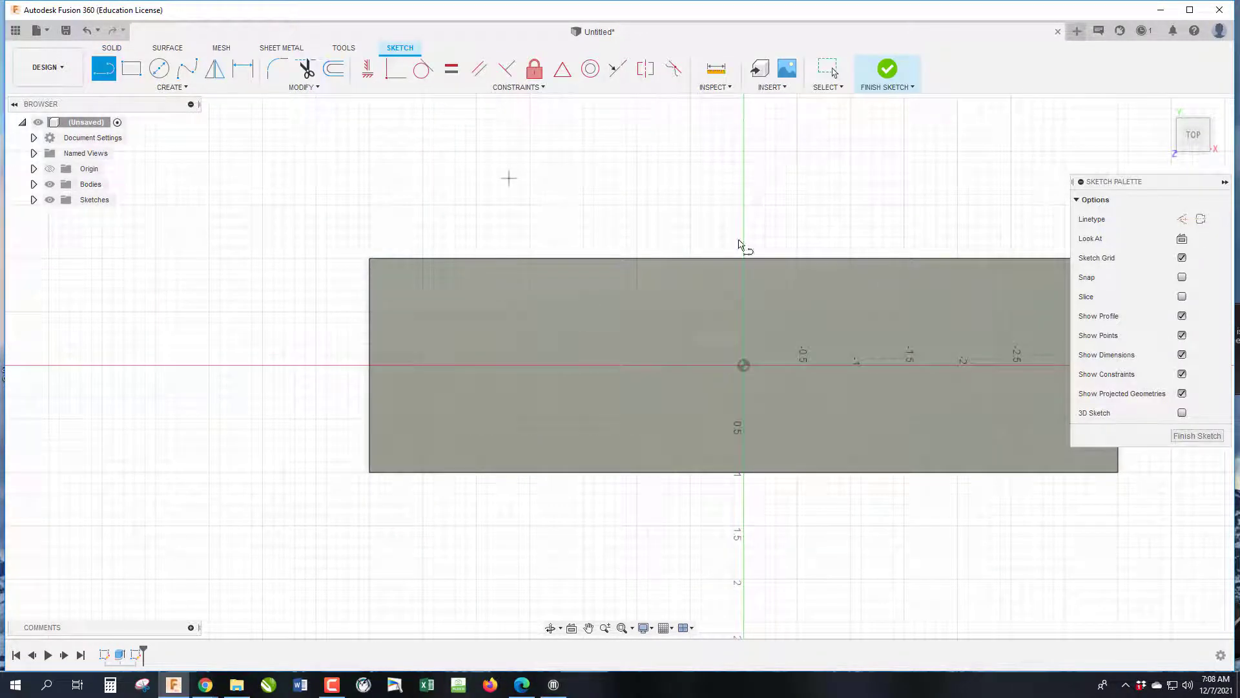
pyautogui.click(1181, 219)
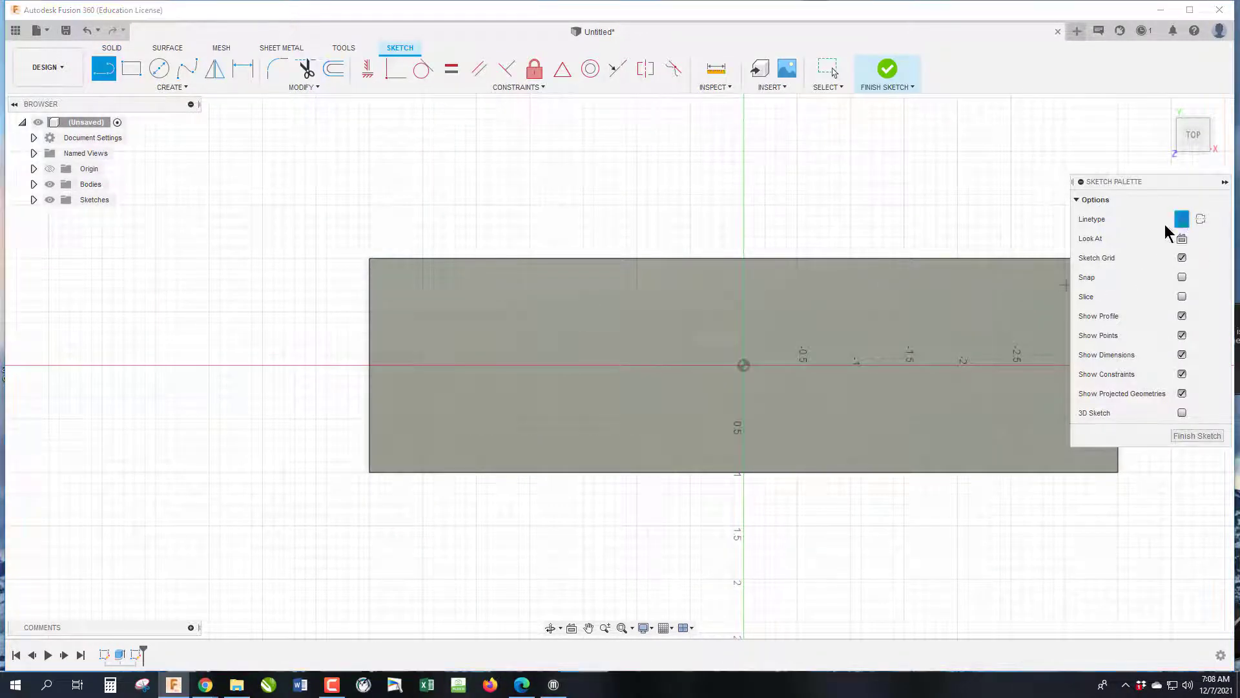
pyautogui.click(371, 365)
pyautogui.scroll(2, 313, 373)
pyautogui.scroll(-2, 265, 377)
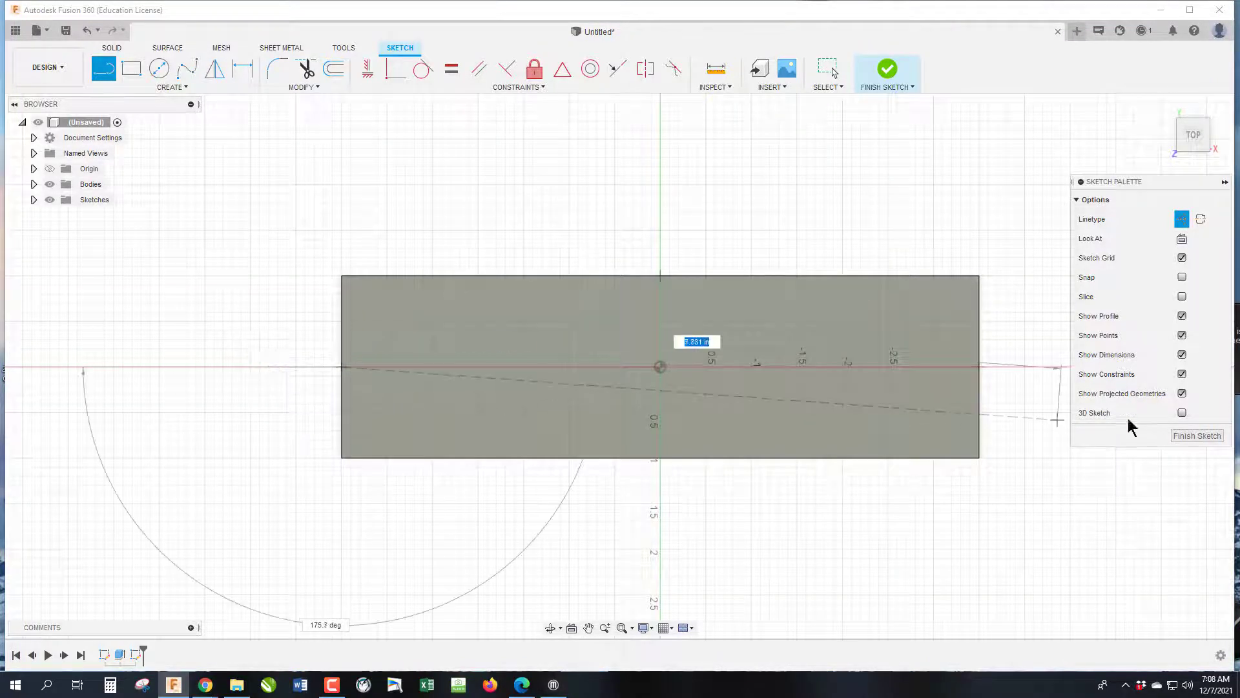
pyautogui.doubleClick(982, 368)
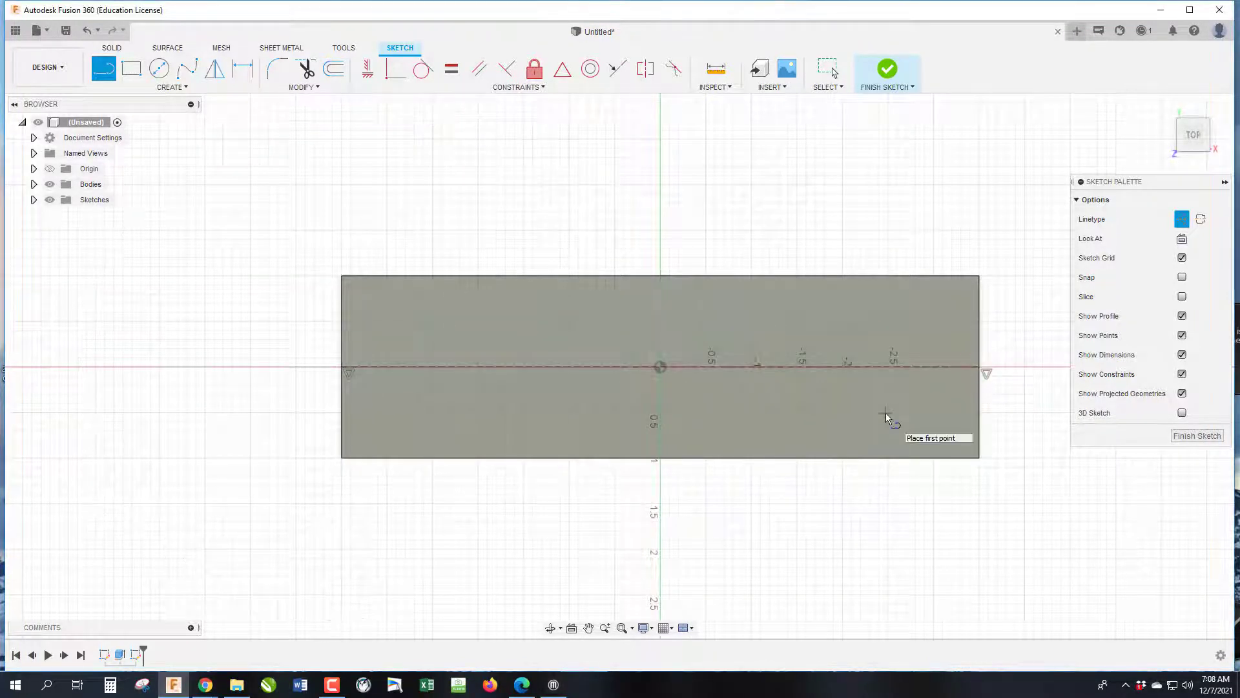
# Place a sketch point on the centreline and dimension it 1.00 in from the left edge
pyautogui.click(172, 87)
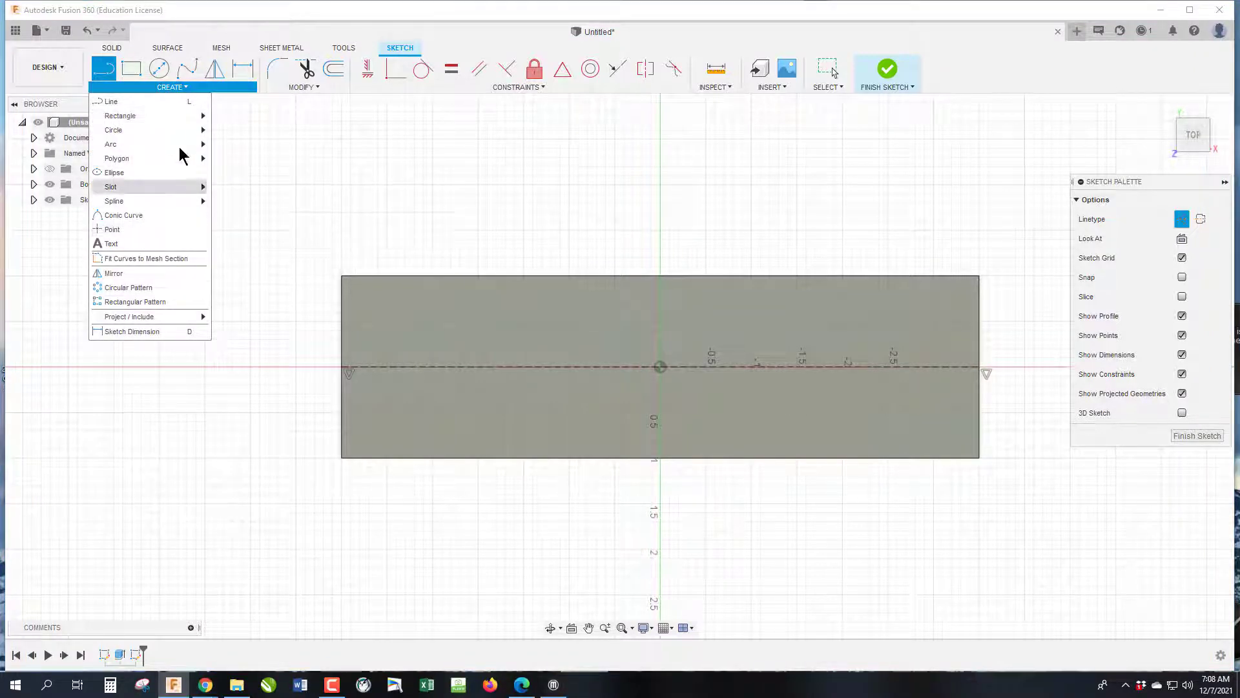
pyautogui.click(116, 230)
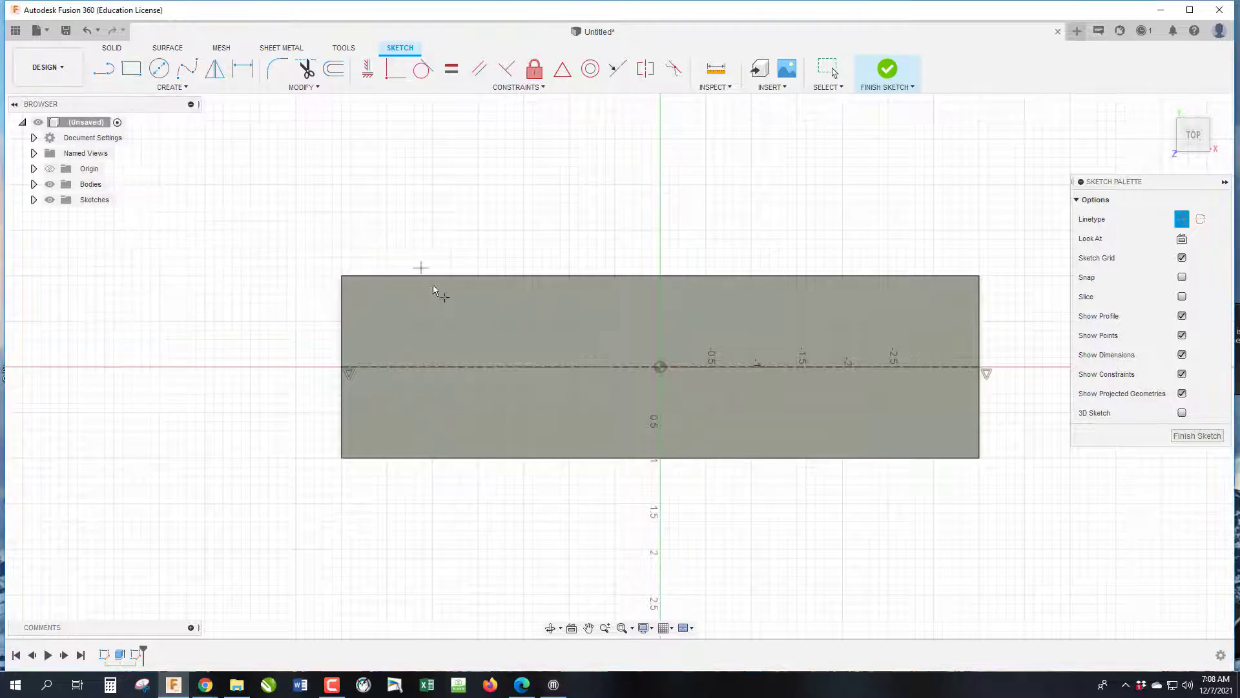
pyautogui.click(417, 372)
pyautogui.click(243, 70)
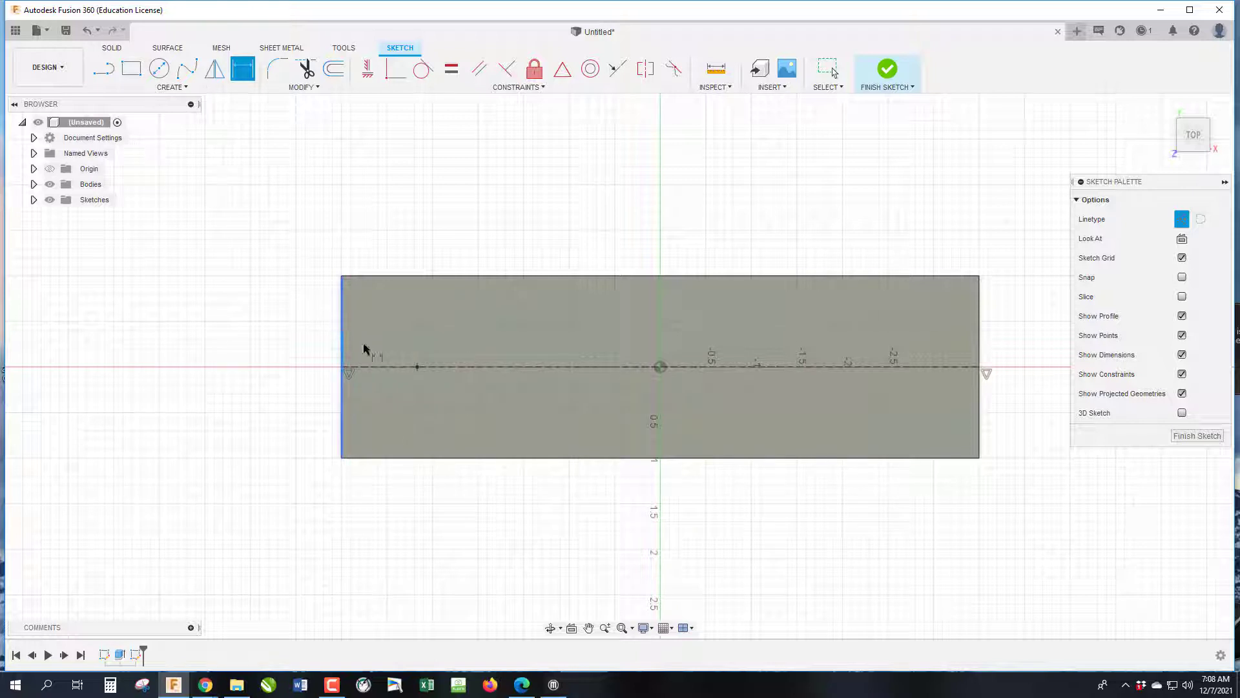
pyautogui.click(417, 367)
pyautogui.click(415, 191)
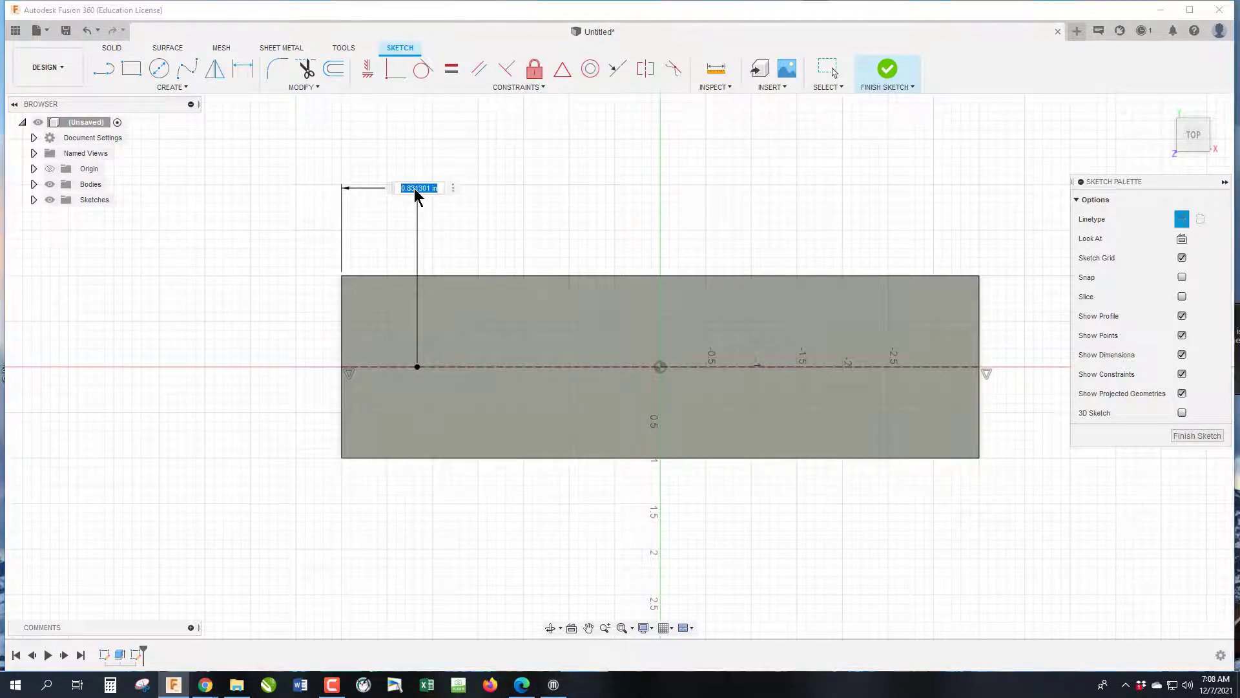
pyautogui.write('1')
pyautogui.press('Return')
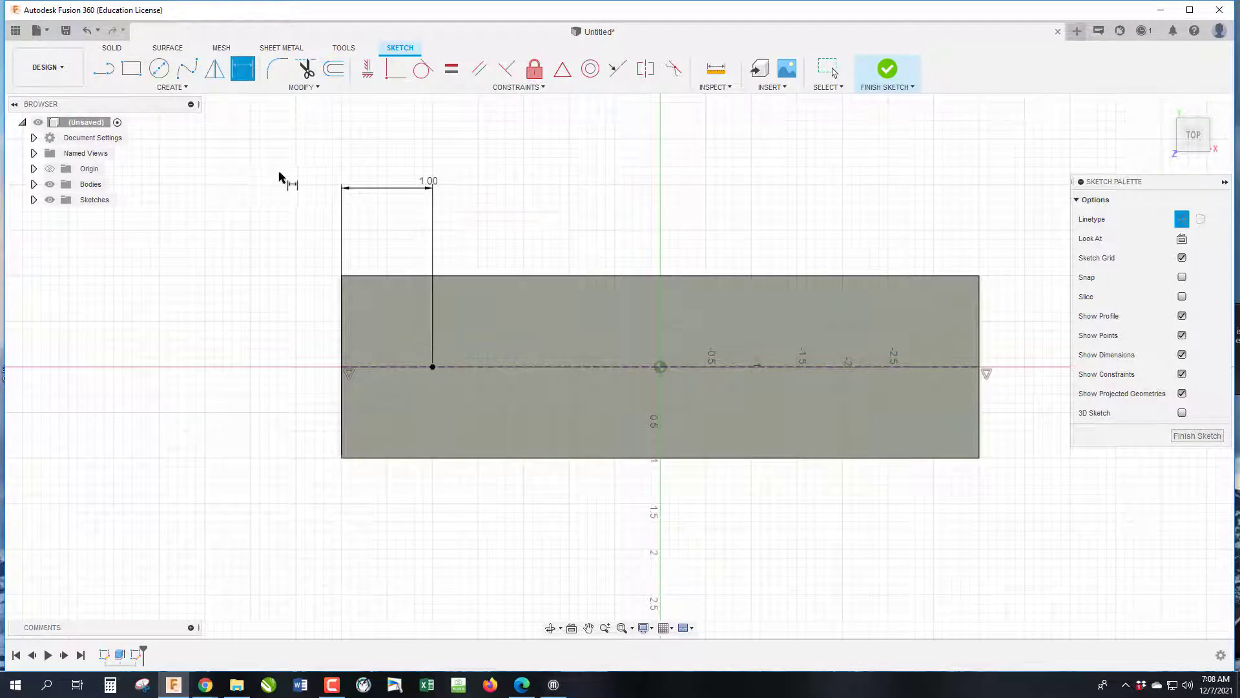
# Pattern the dimensioned point along the centreline into six points spaced 1 in apart
pyautogui.click(169, 87)
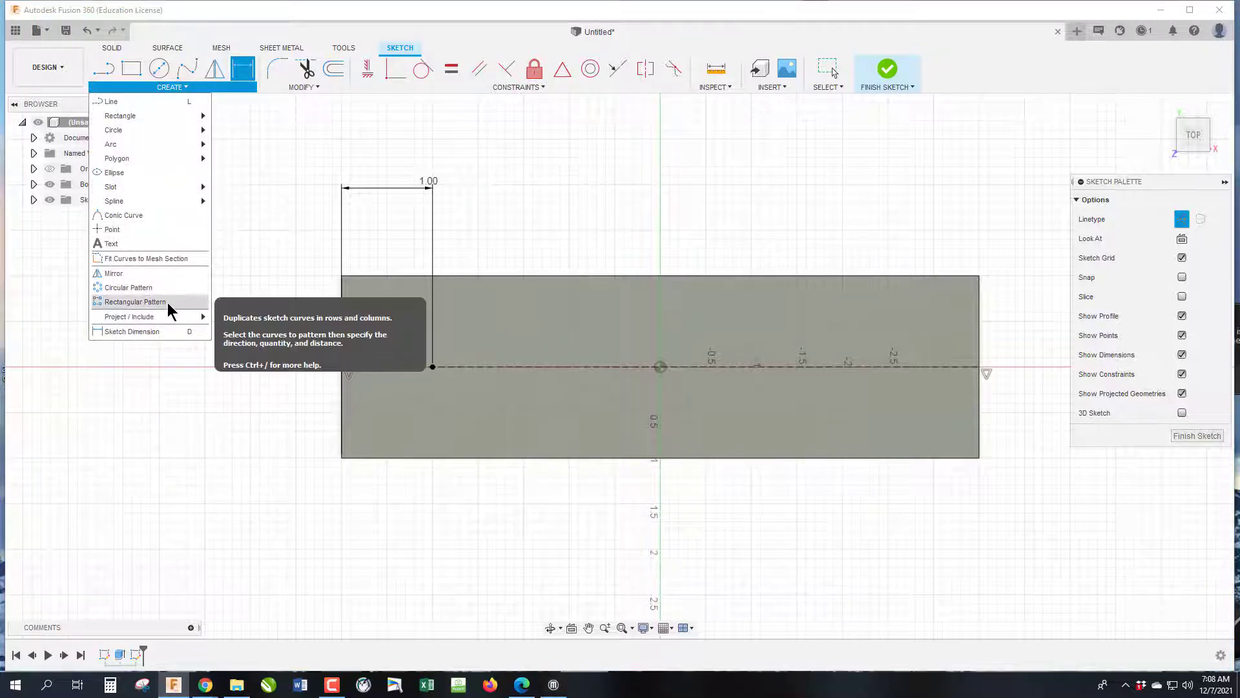
pyautogui.click(149, 302)
pyautogui.click(431, 367)
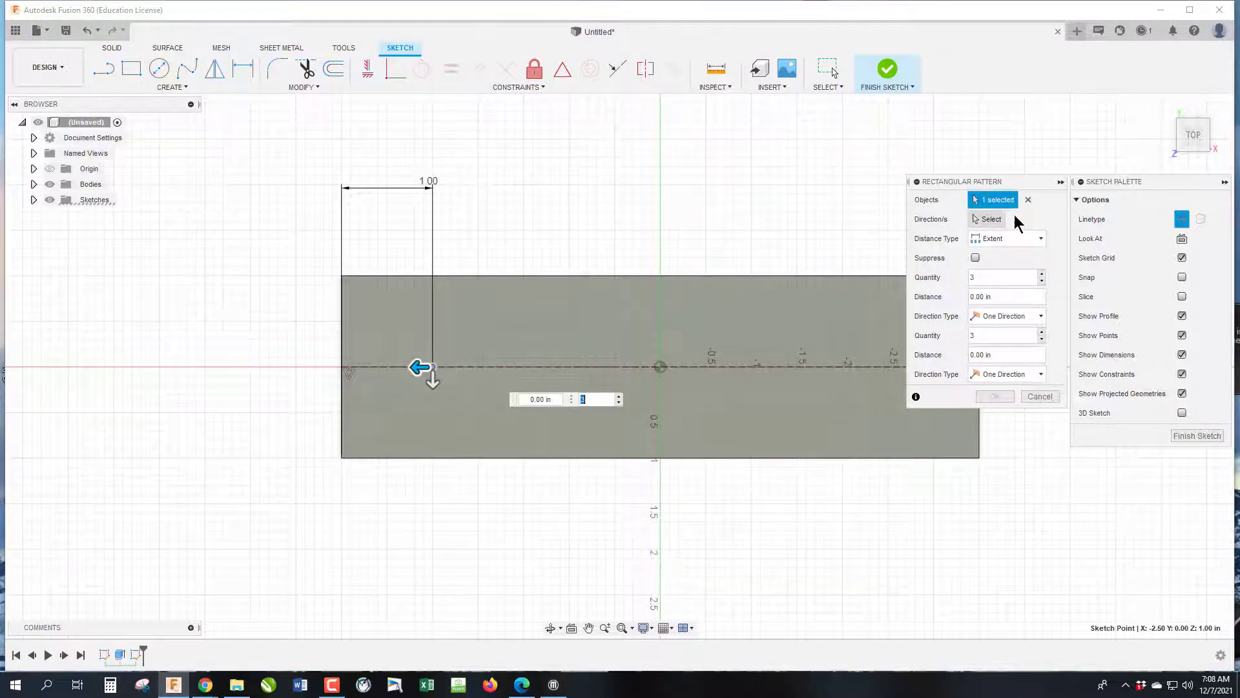
pyautogui.click(988, 219)
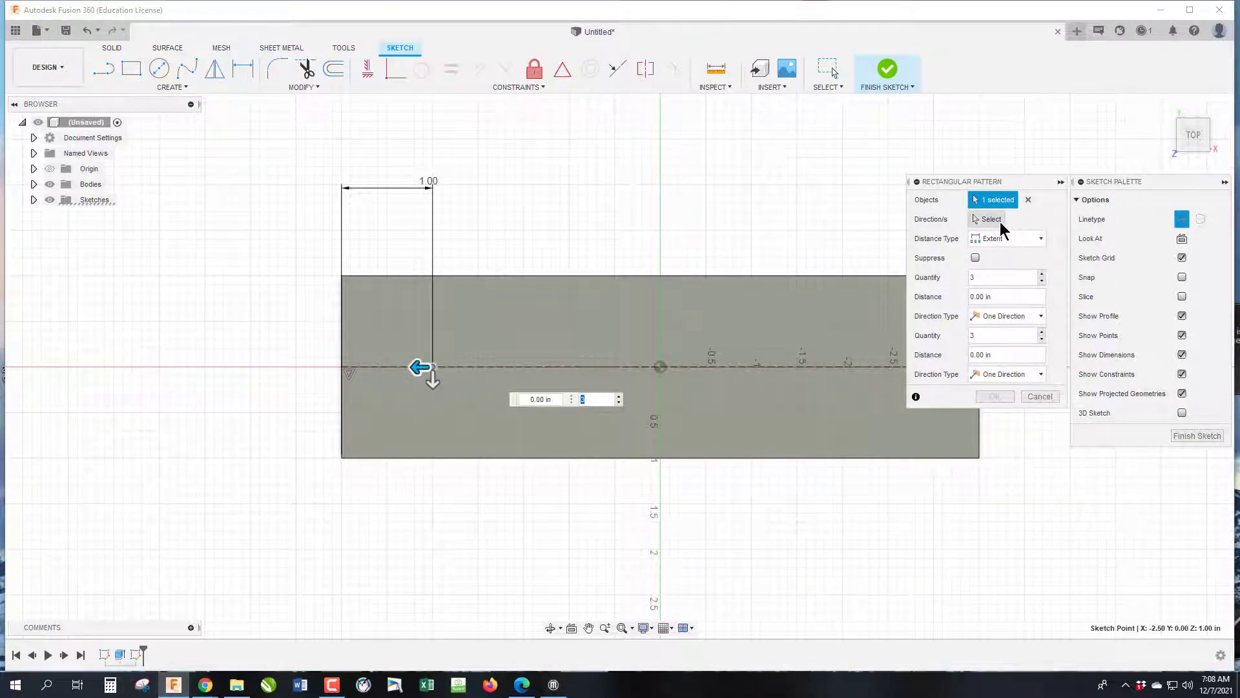
pyautogui.click(753, 368)
pyautogui.click(1007, 238)
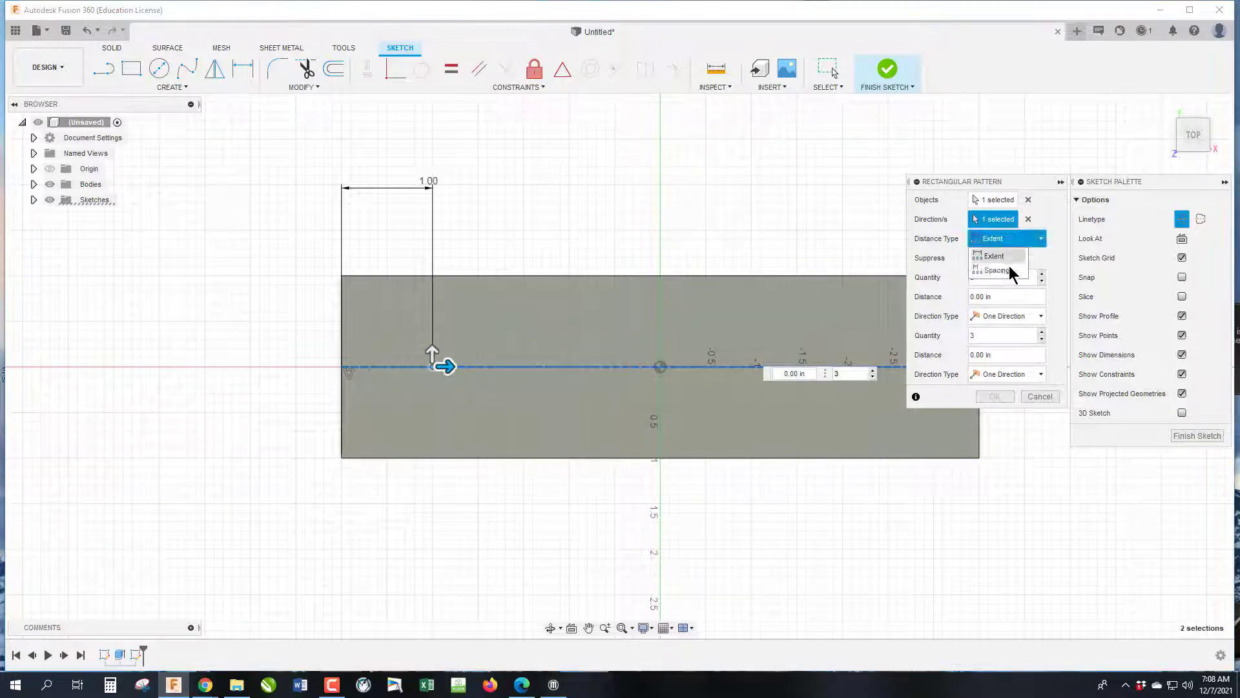
pyautogui.click(1010, 273)
pyautogui.doubleClick(988, 296)
pyautogui.moveTo(953, 304); pyautogui.dragTo(925, 298)
pyautogui.write('1')
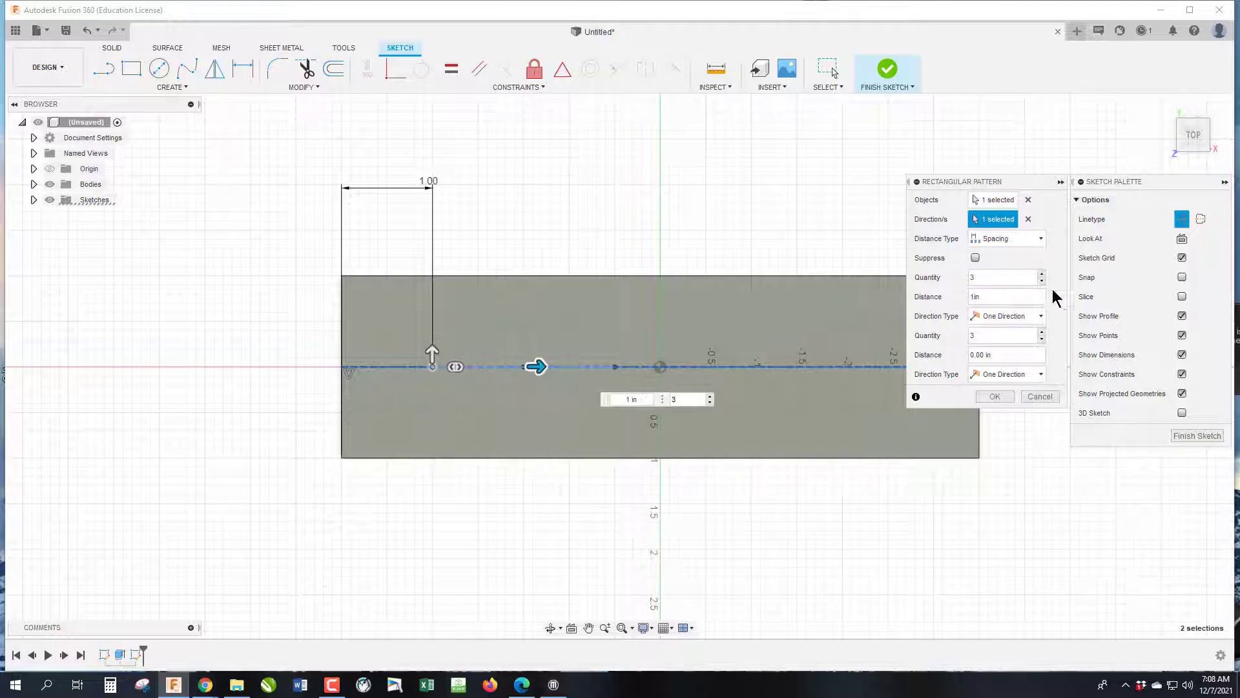
pyautogui.moveTo(965, 277); pyautogui.dragTo(936, 281)
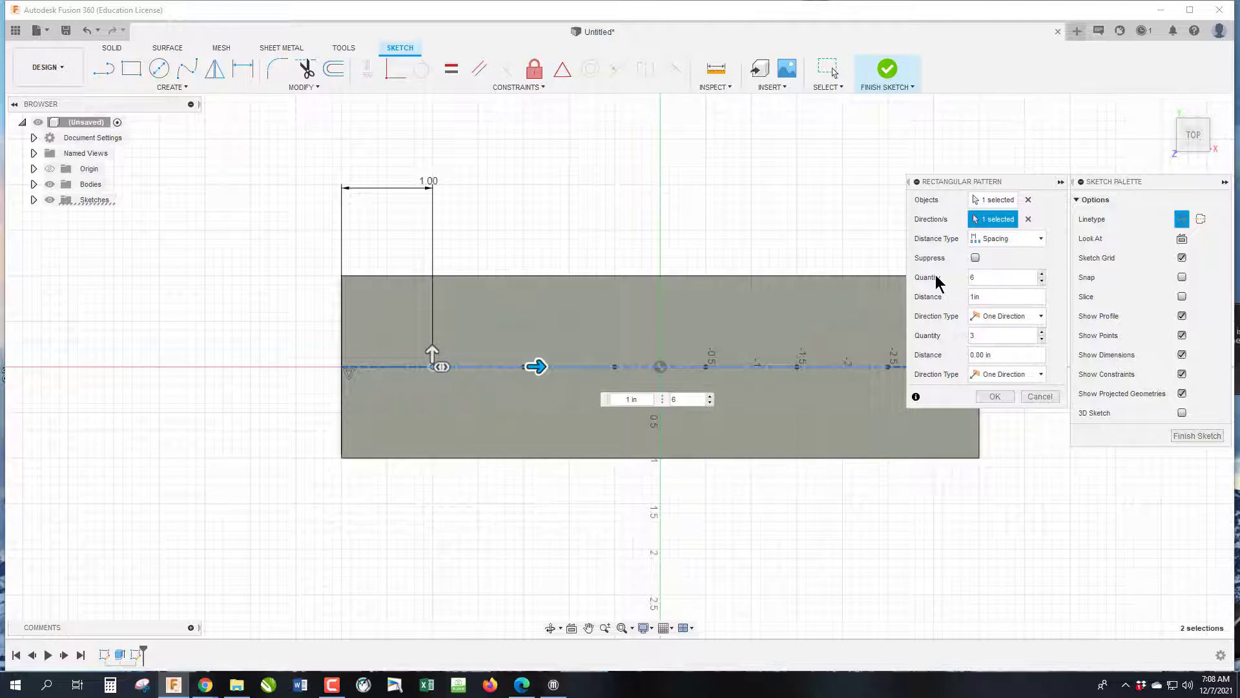
pyautogui.click(995, 397)
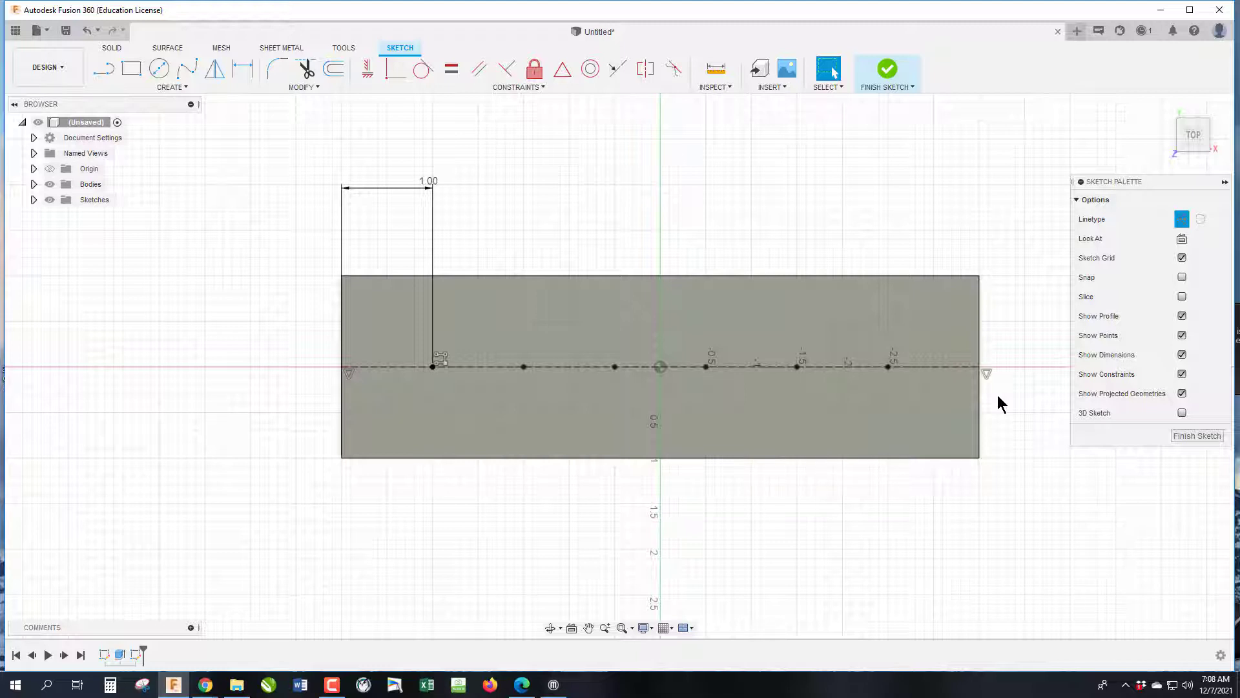
# Finish the sketch, tilt the block to a top-front view, and bring up the Week 7- Holes.pdf drawing
pyautogui.click(1207, 439)
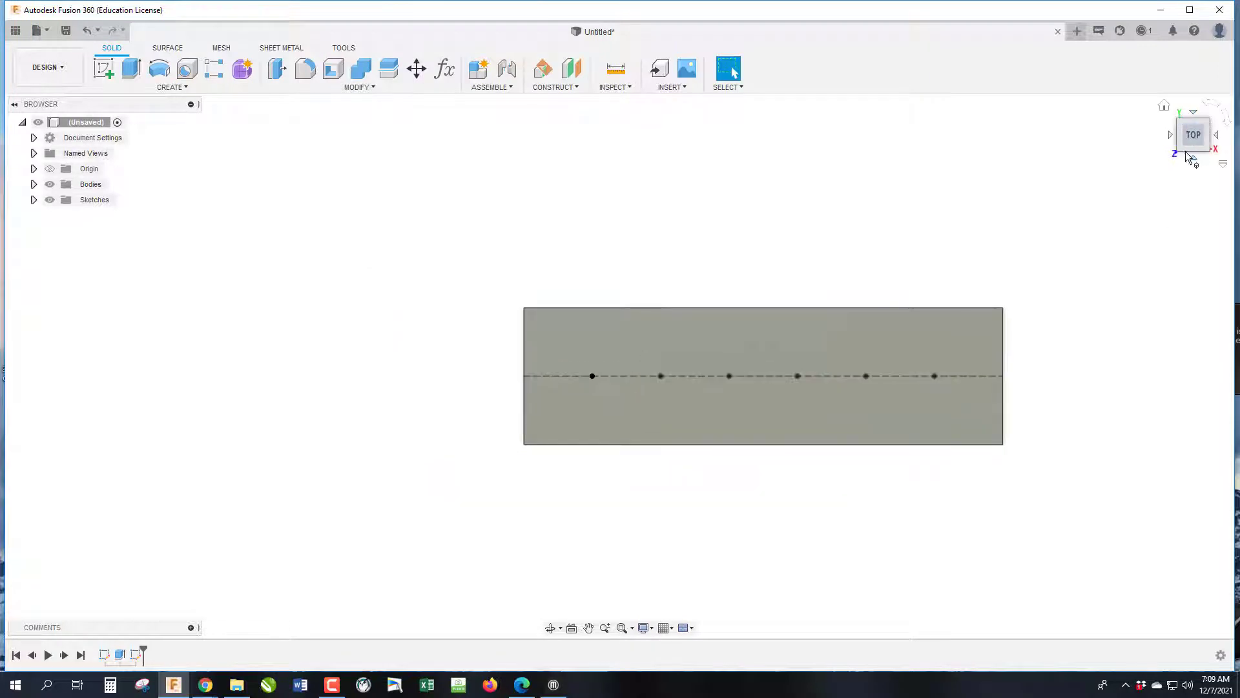
pyautogui.moveTo(1191, 157); pyautogui.dragTo(1184, 287)
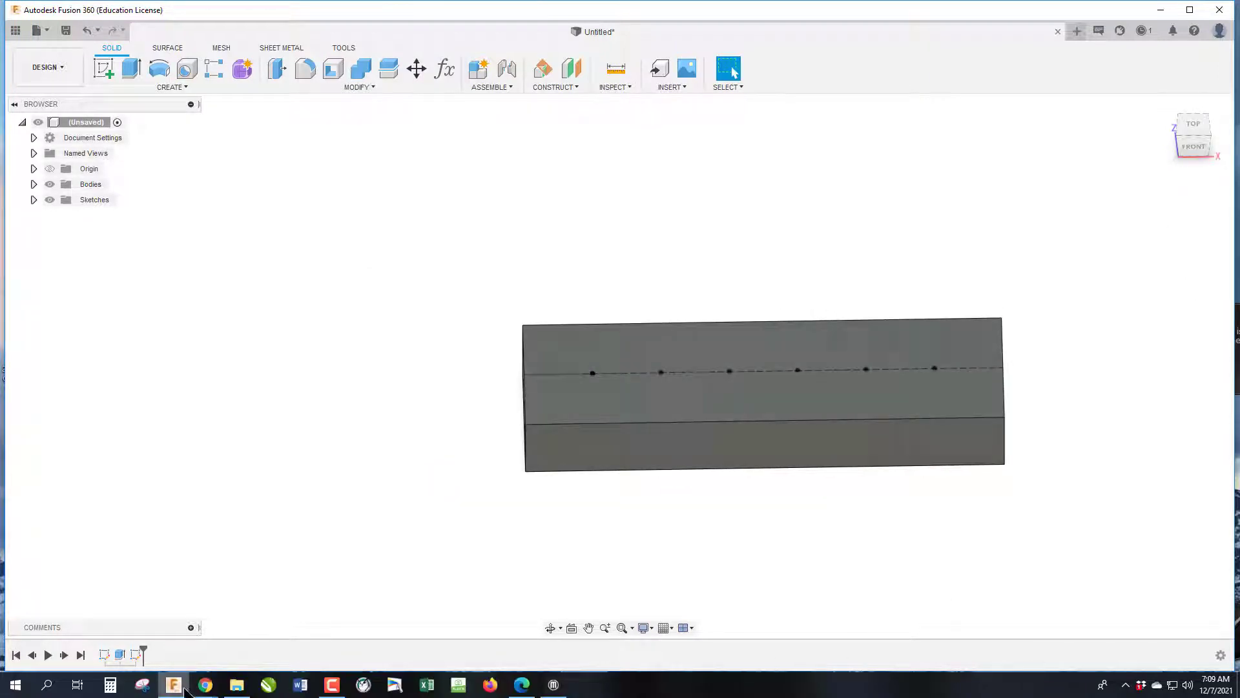
pyautogui.click(207, 687)
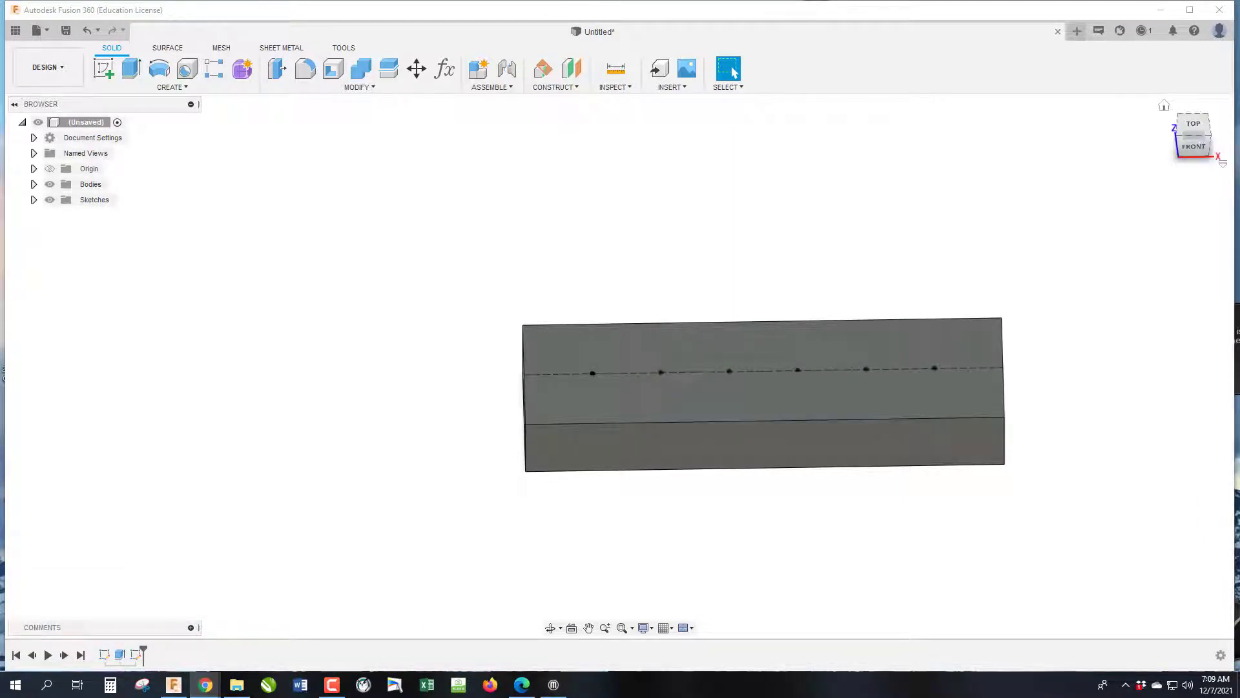
pyautogui.hotkey('alt', 'Tab')
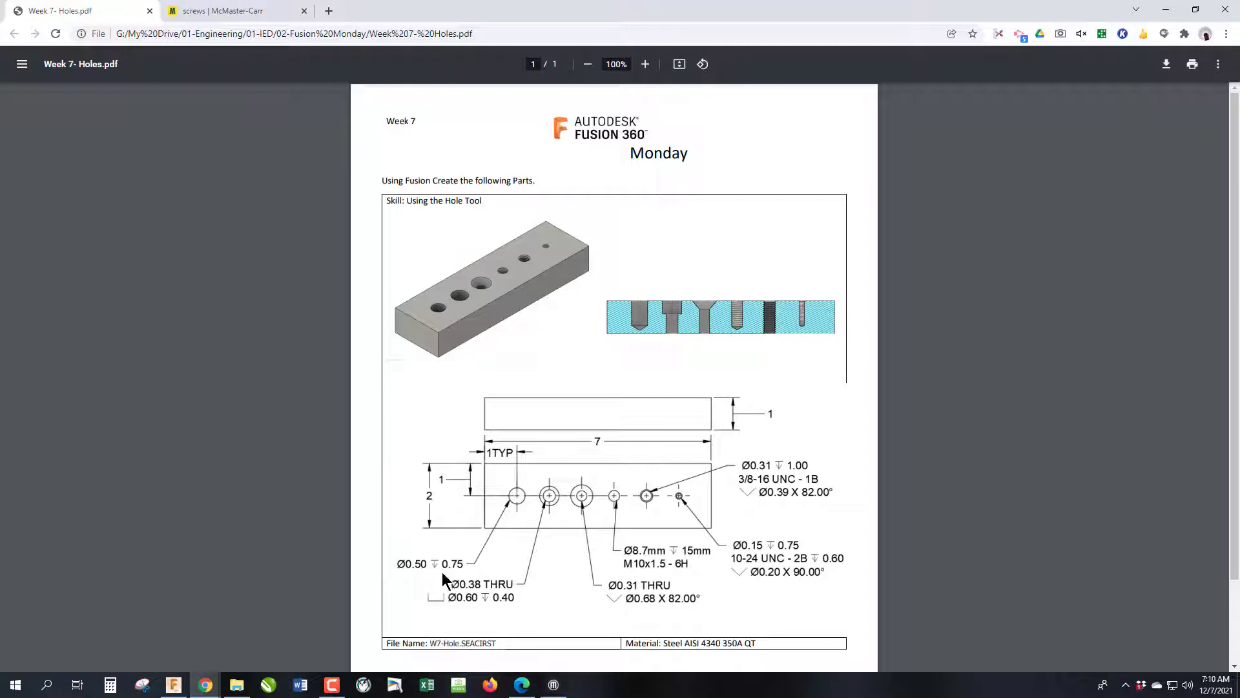
# Return to the block in Fusion 360 after reading the drawing's hole callouts
pyautogui.click(173, 684)
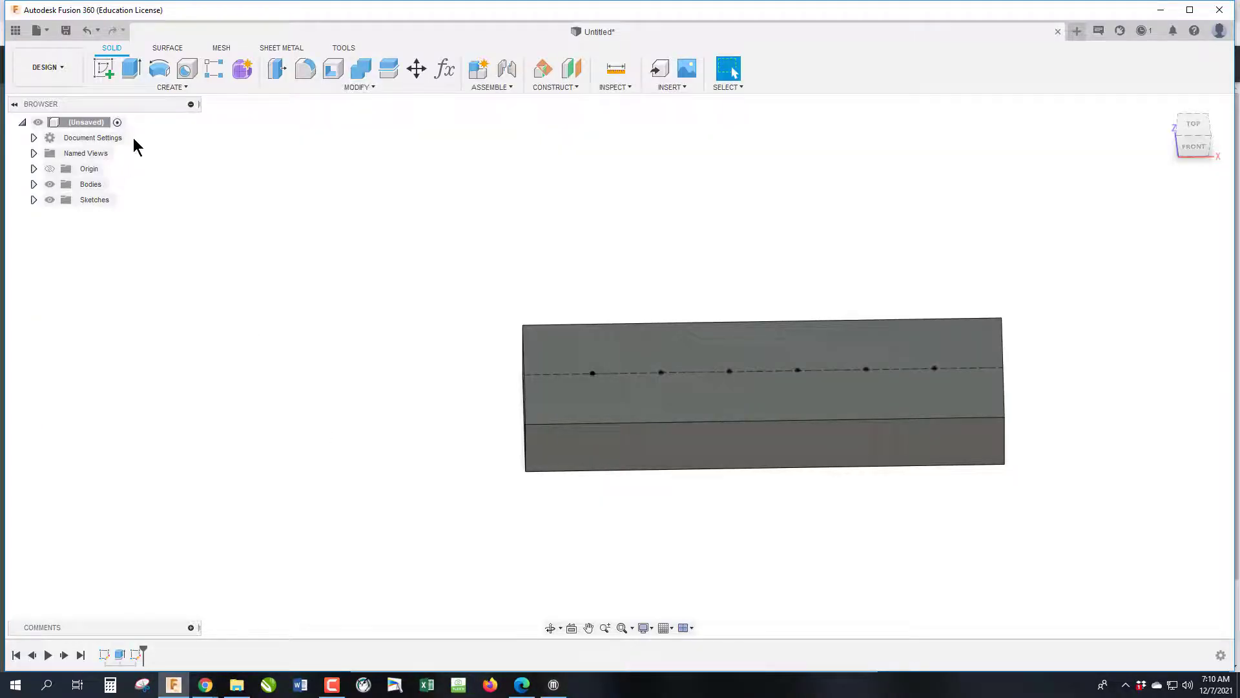
# Drill a simple hole, 0.5 in diameter and 0.75 in deep, at the leftmost centreline point
pyautogui.click(186, 67)
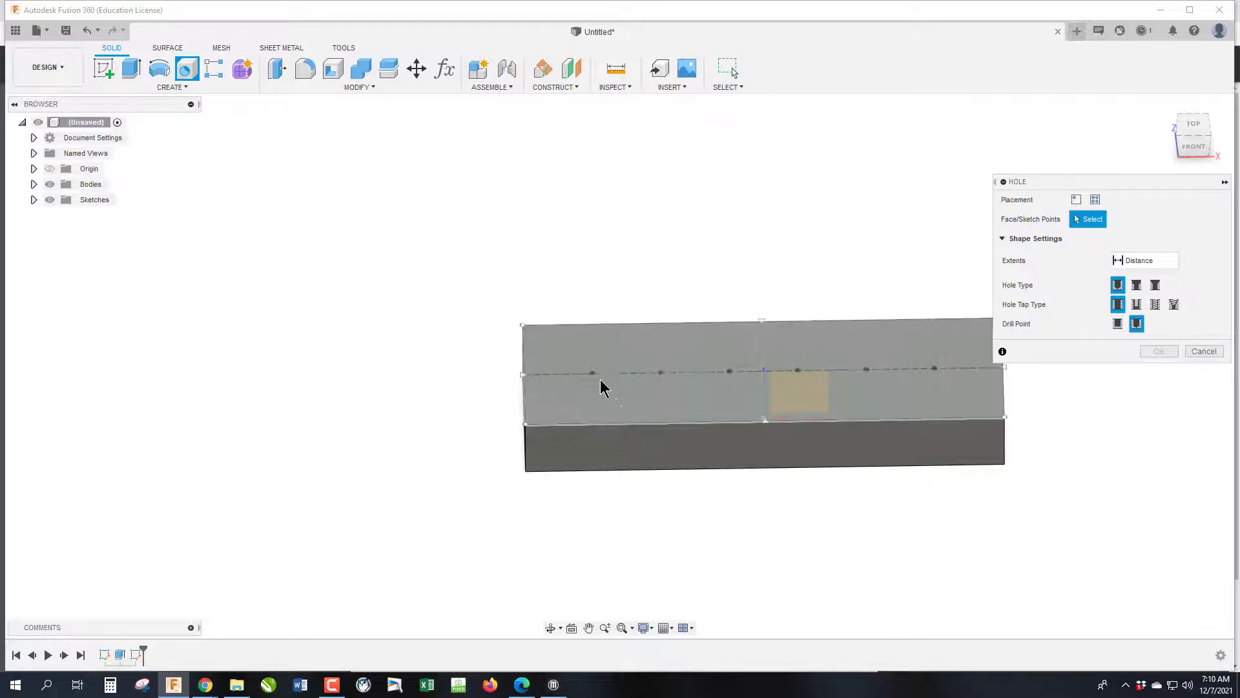
pyautogui.click(593, 373)
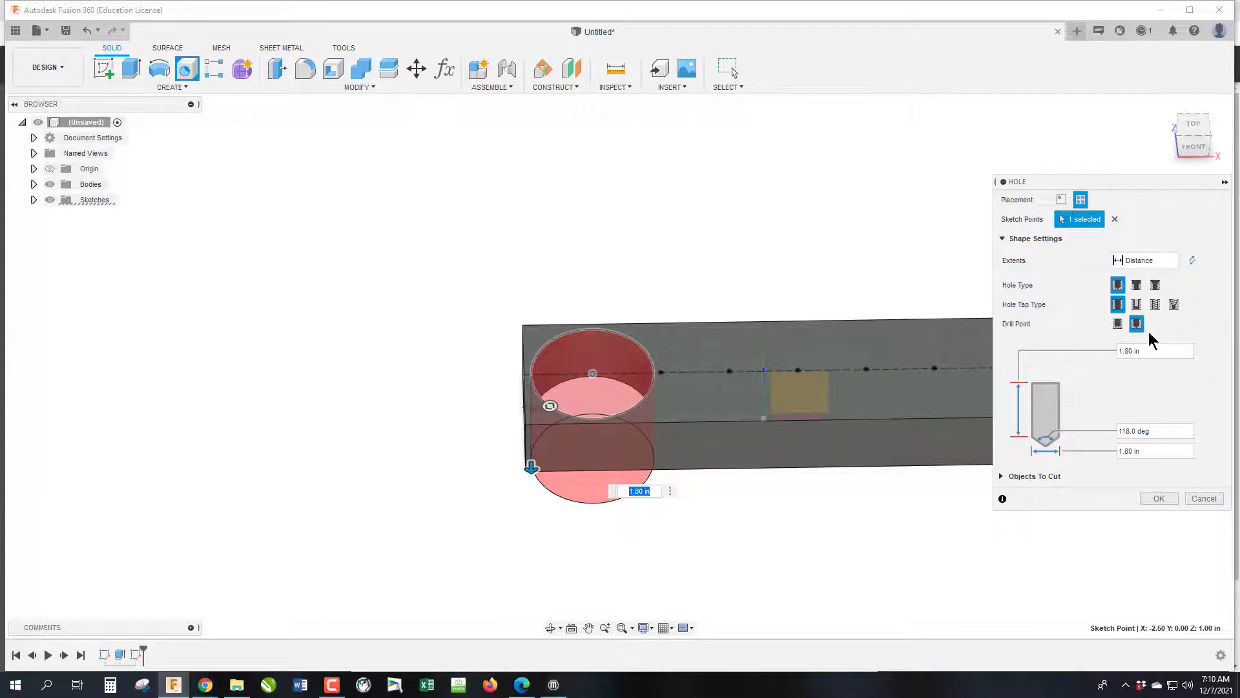
pyautogui.click(1156, 351)
pyautogui.moveTo(1153, 351); pyautogui.dragTo(1096, 351)
pyautogui.write('.75')
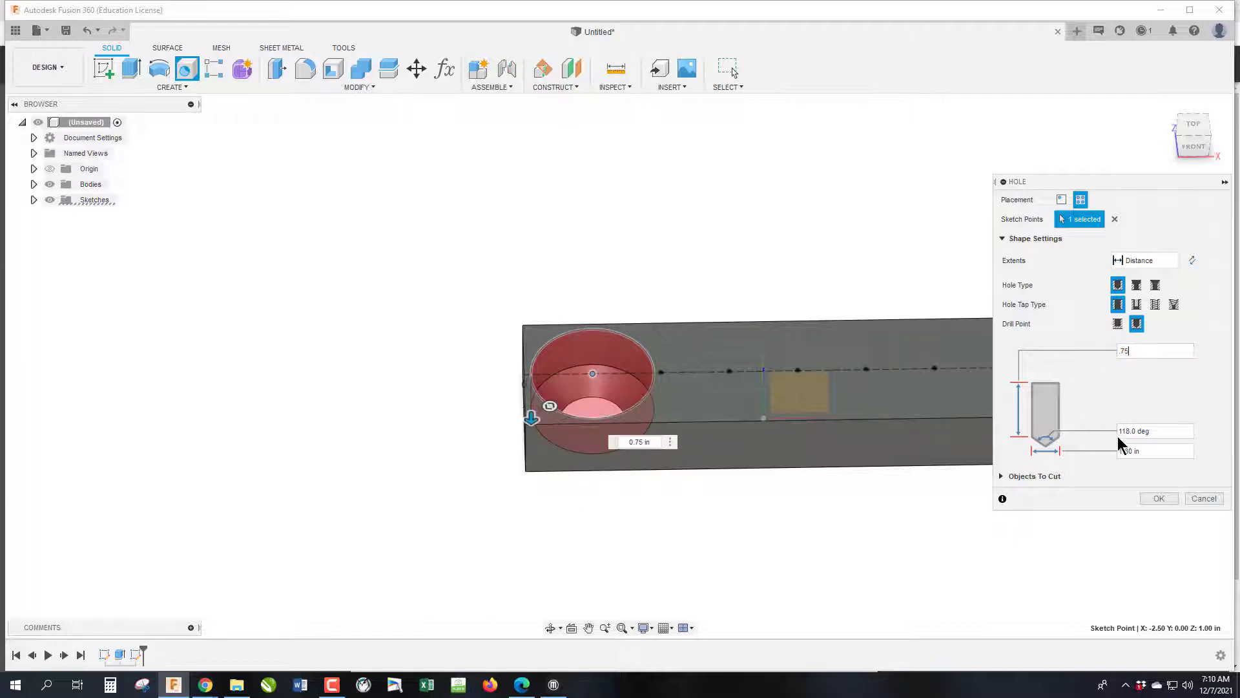
pyautogui.moveTo(1143, 451); pyautogui.dragTo(1111, 452)
pyautogui.write('.5')
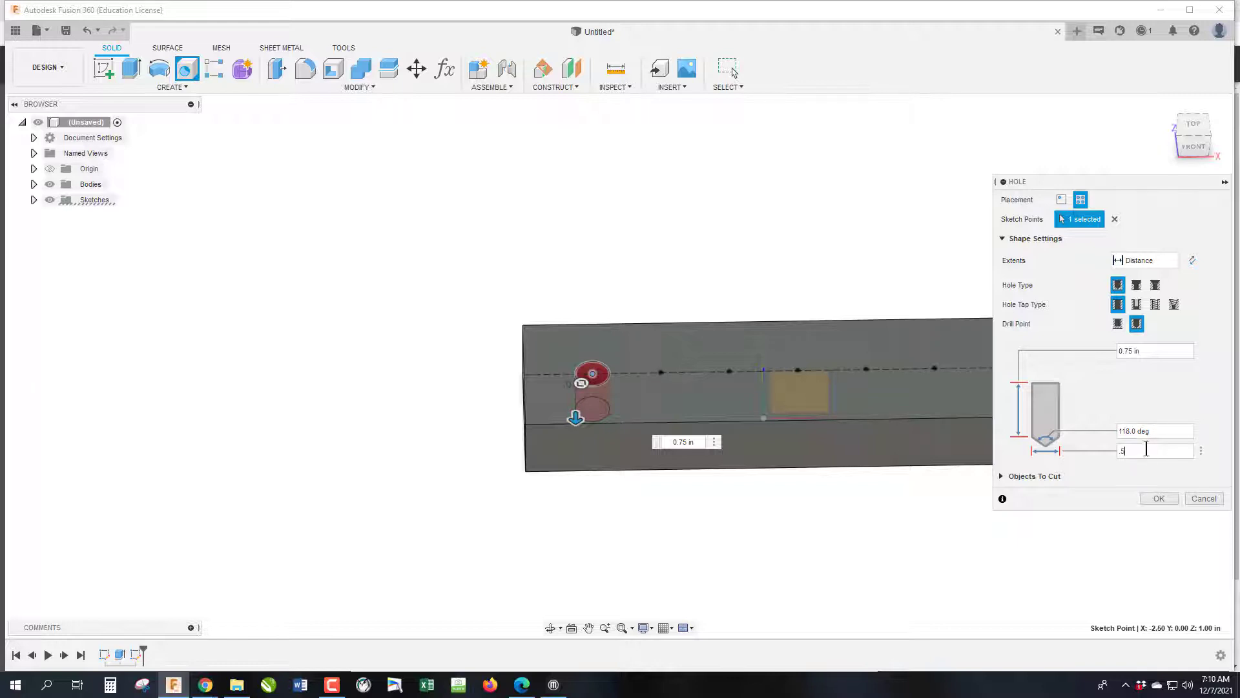
pyautogui.click(1160, 498)
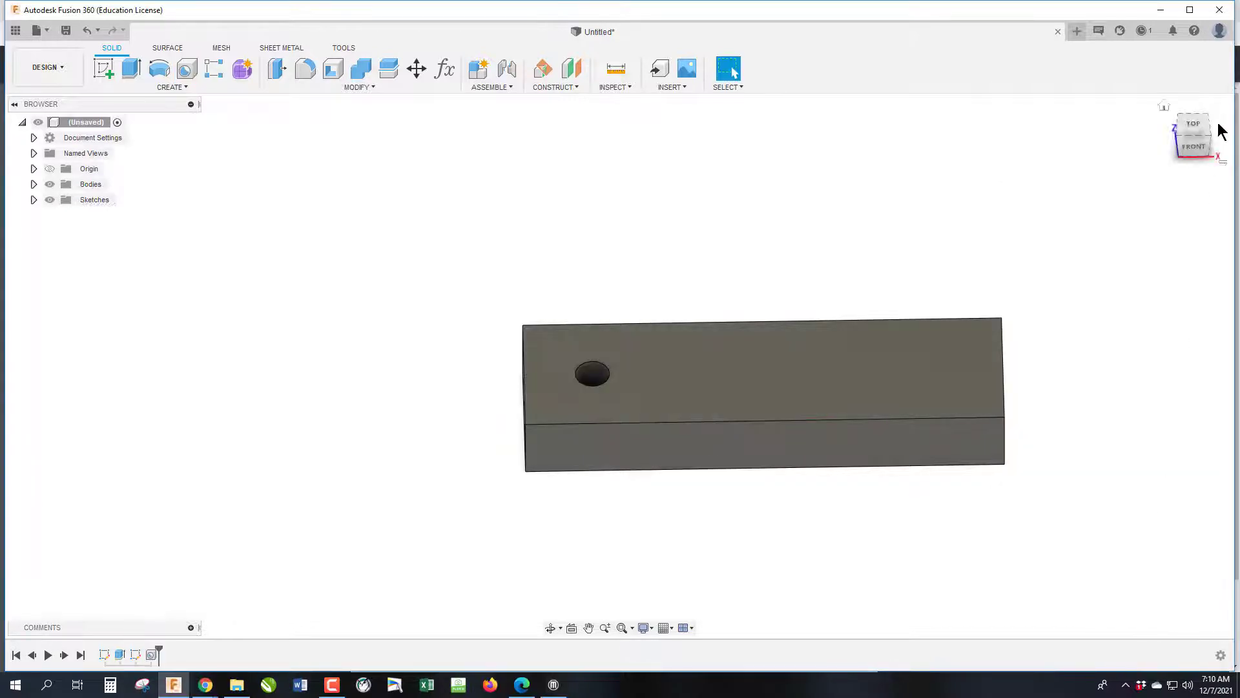
# Orbit the block to a 3D view, compare it with the Week 7- Holes.pdf drawing, then open Inspect
pyautogui.moveTo(1203, 147)
pyautogui.mouseDown()
pyautogui.moveTo(1186, 160)
pyautogui.moveTo(1190, 140)
pyautogui.mouseUp()
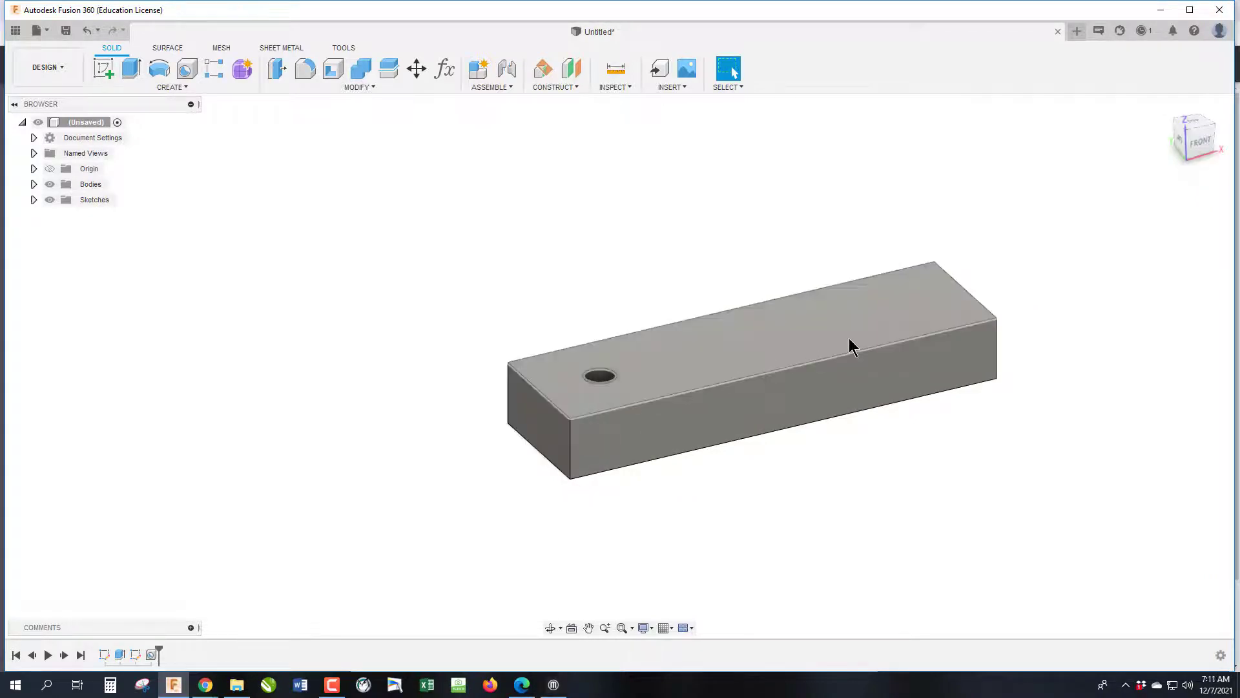
pyautogui.click(205, 684)
pyautogui.click(326, 632)
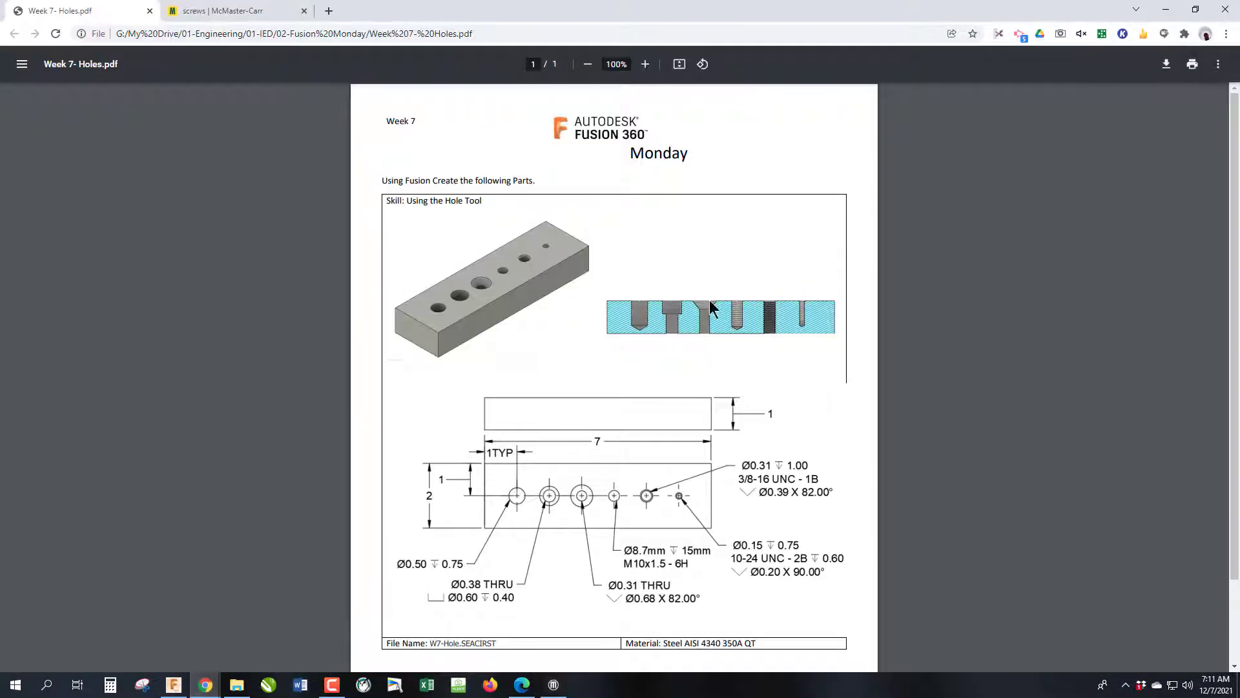
pyautogui.click(1165, 9)
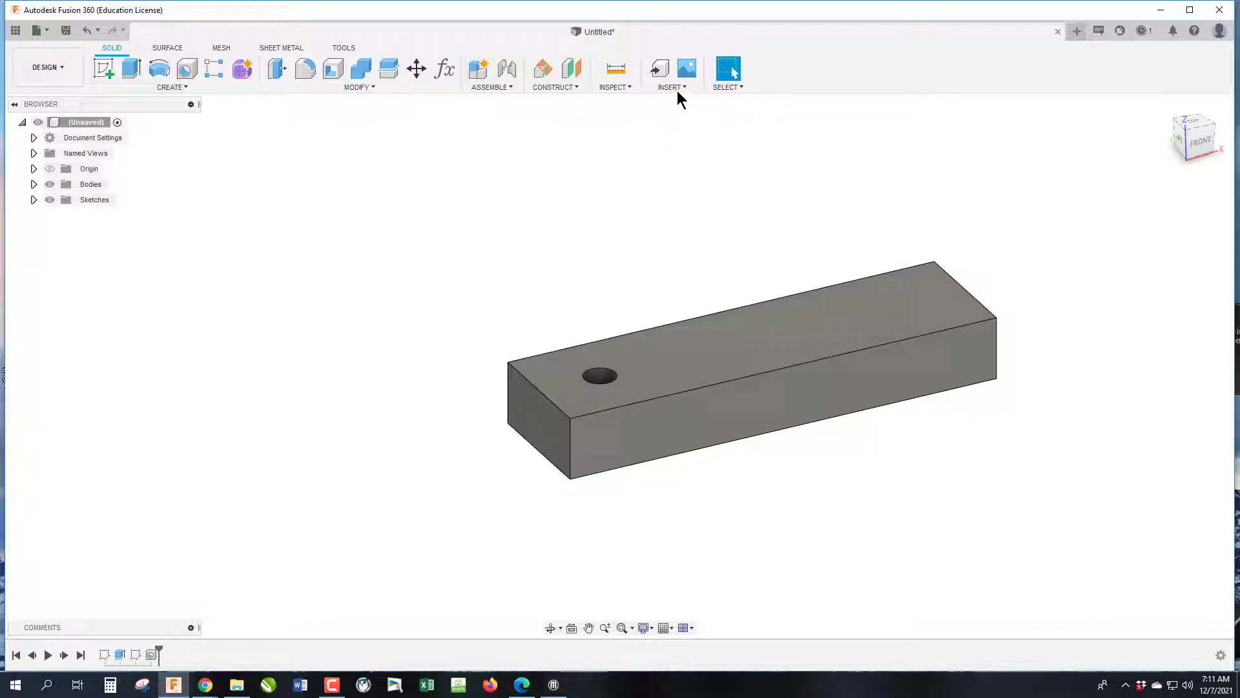
pyautogui.click(613, 84)
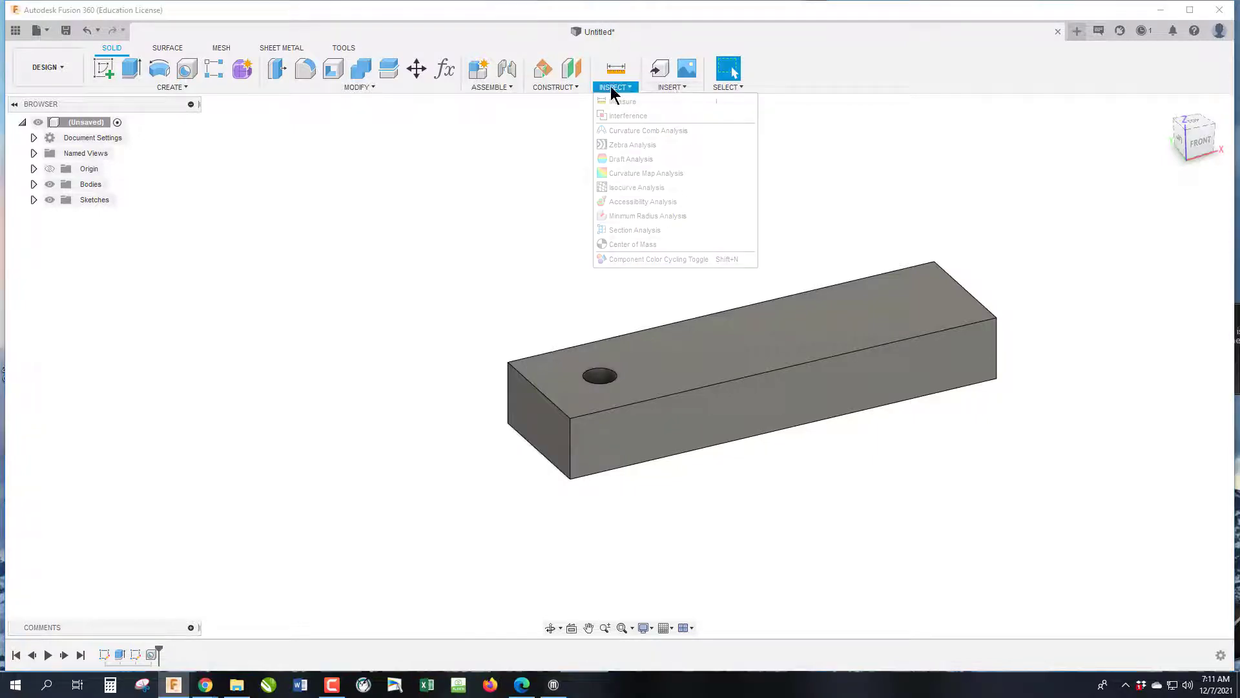
# Create a section analysis cutting the block along the XZ plane
pyautogui.click(637, 231)
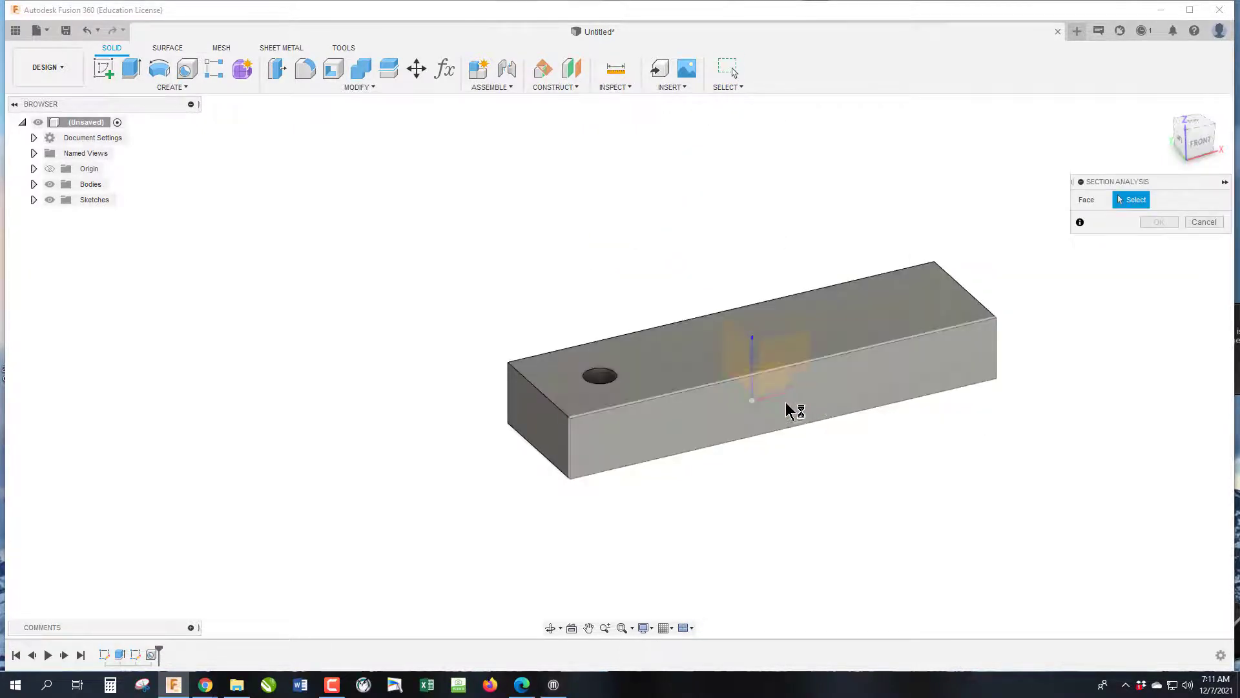
pyautogui.scroll(2, 789, 346)
pyautogui.scroll(-5, 789, 347)
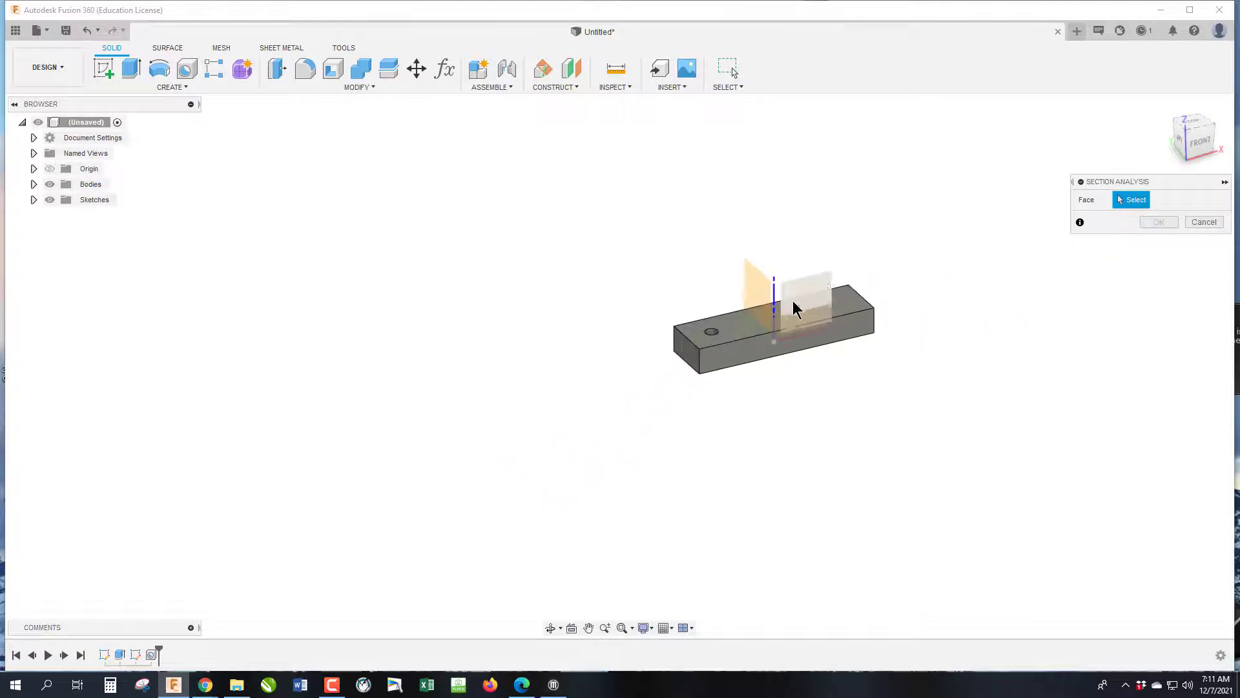
pyautogui.click(826, 289)
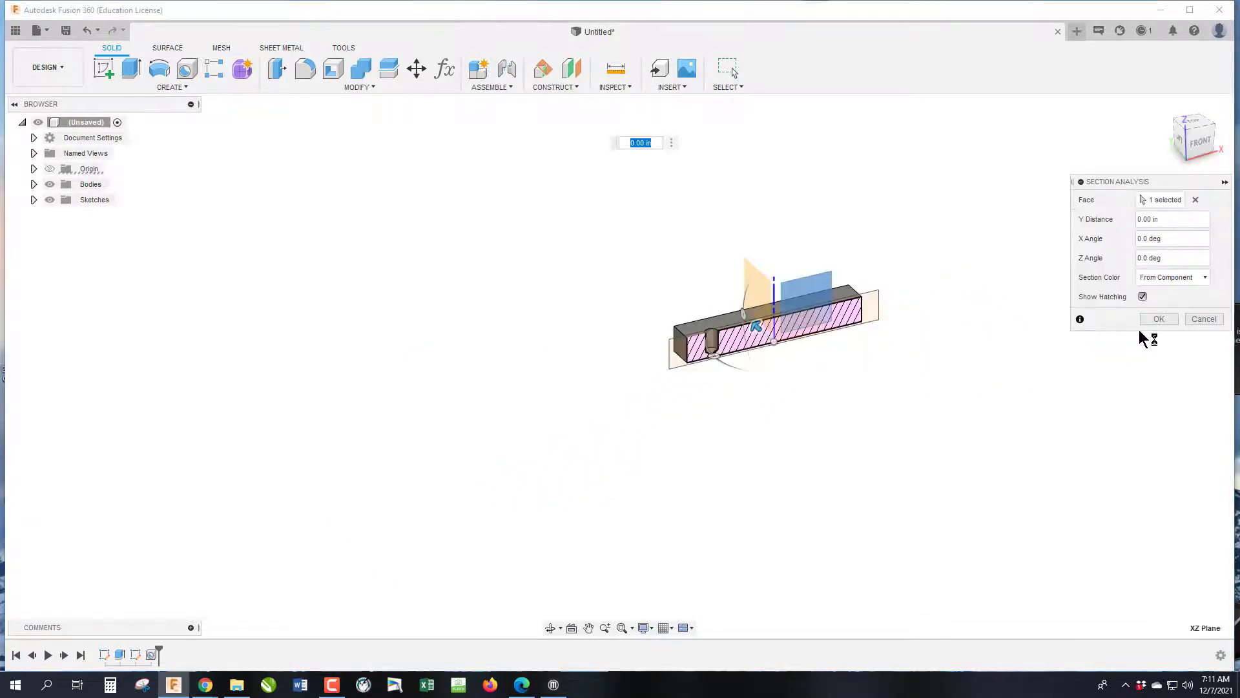
pyautogui.click(1159, 318)
pyautogui.click(1157, 320)
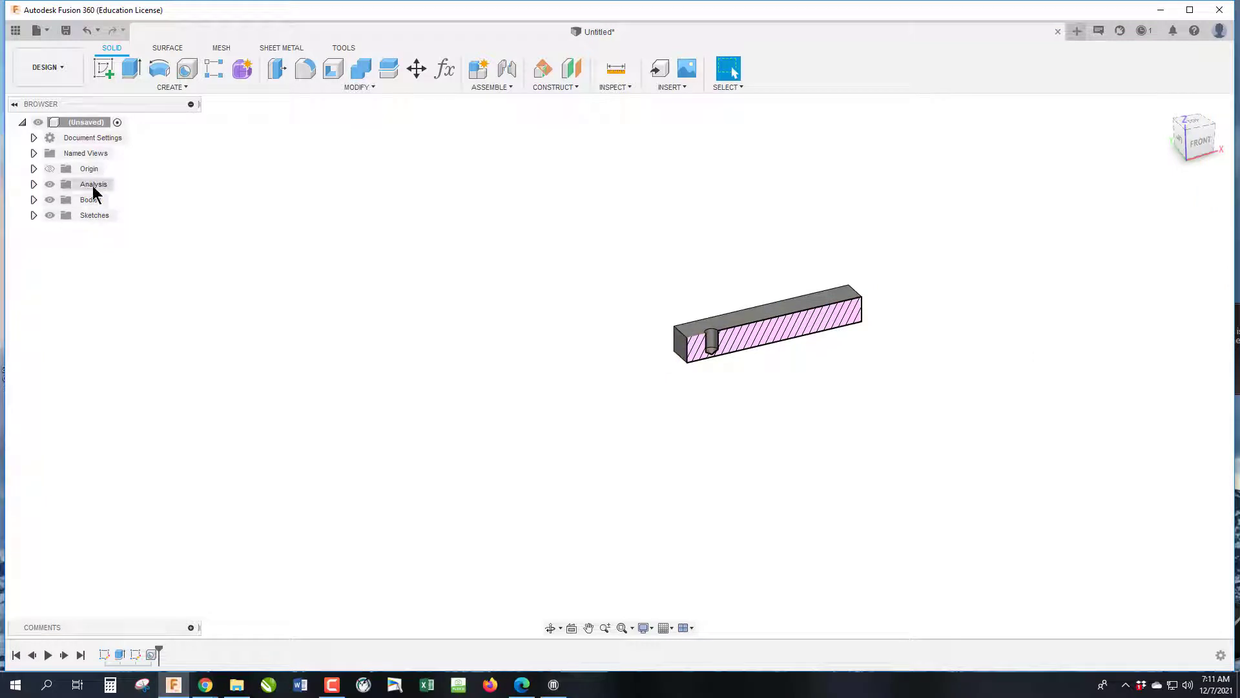
# Zoom in on the sectioned hole, then toggle the section analysis off, on, and off again
pyautogui.scroll(3, 772, 346)
pyautogui.scroll(2, 771, 344)
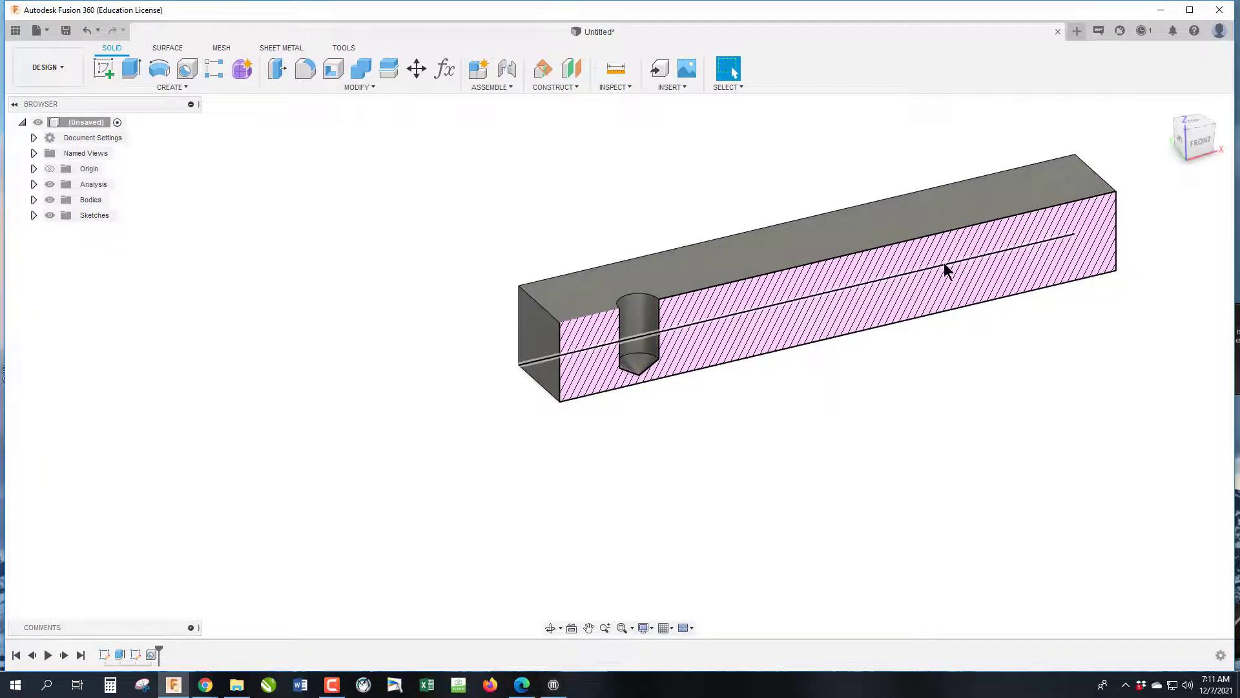
pyautogui.click(50, 185)
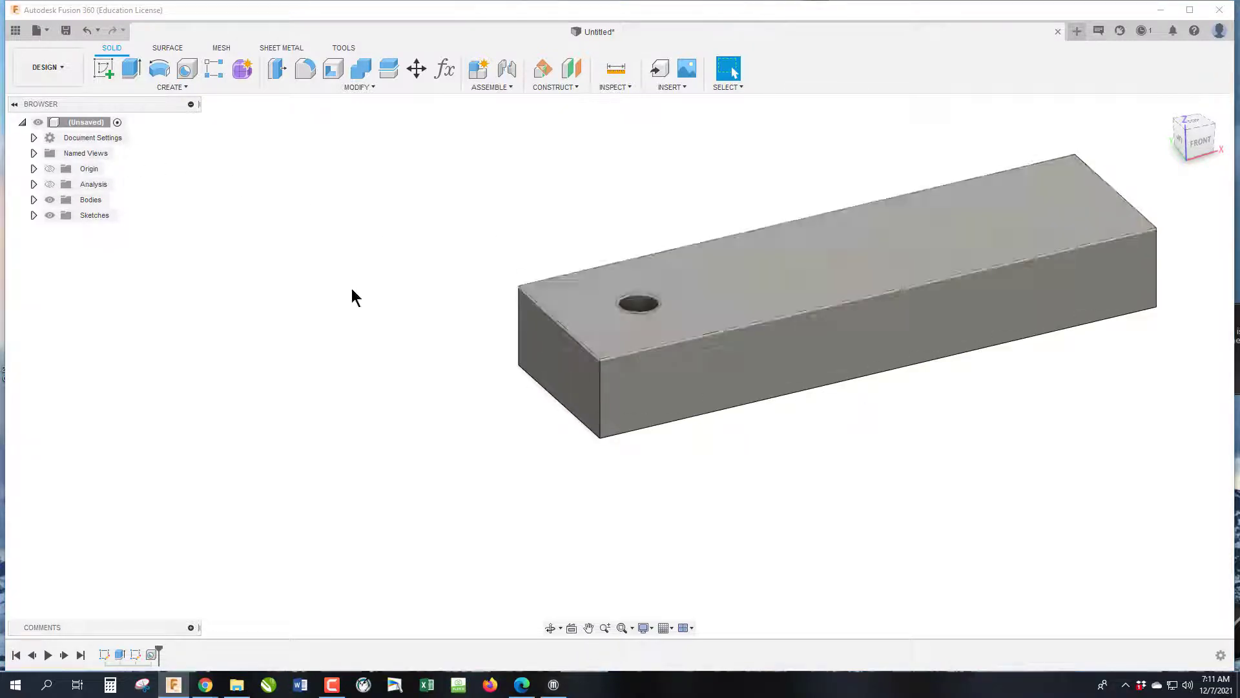
pyautogui.click(49, 186)
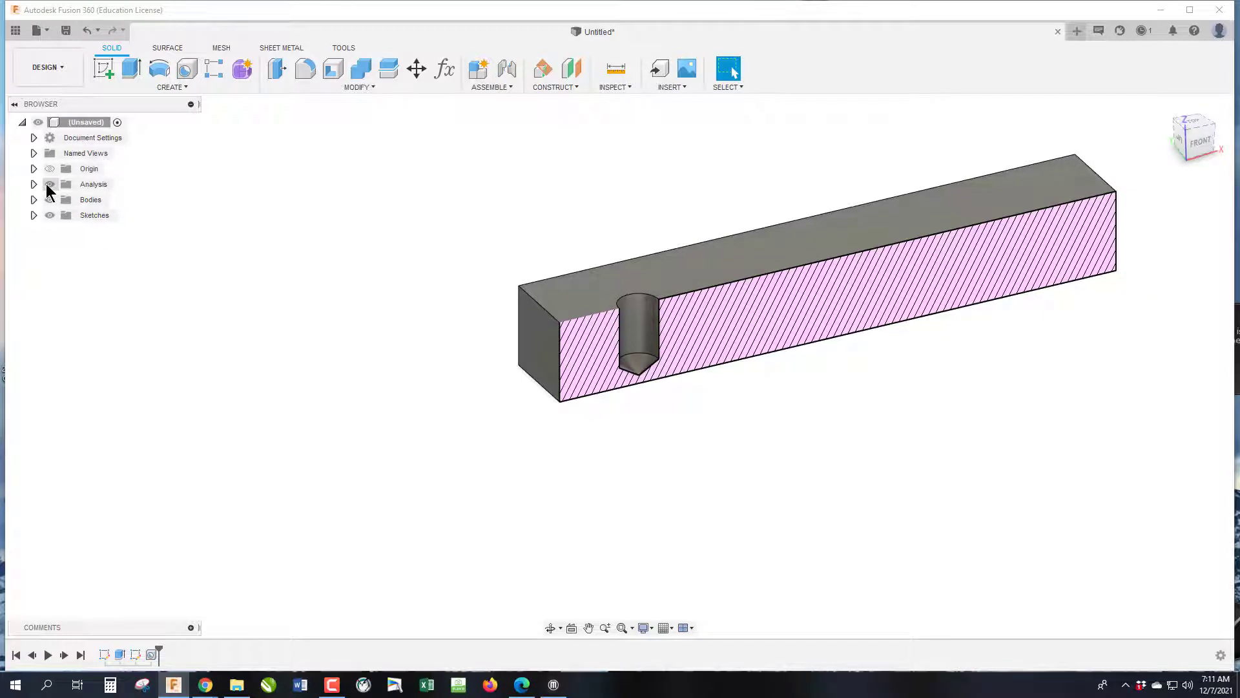
pyautogui.click(49, 185)
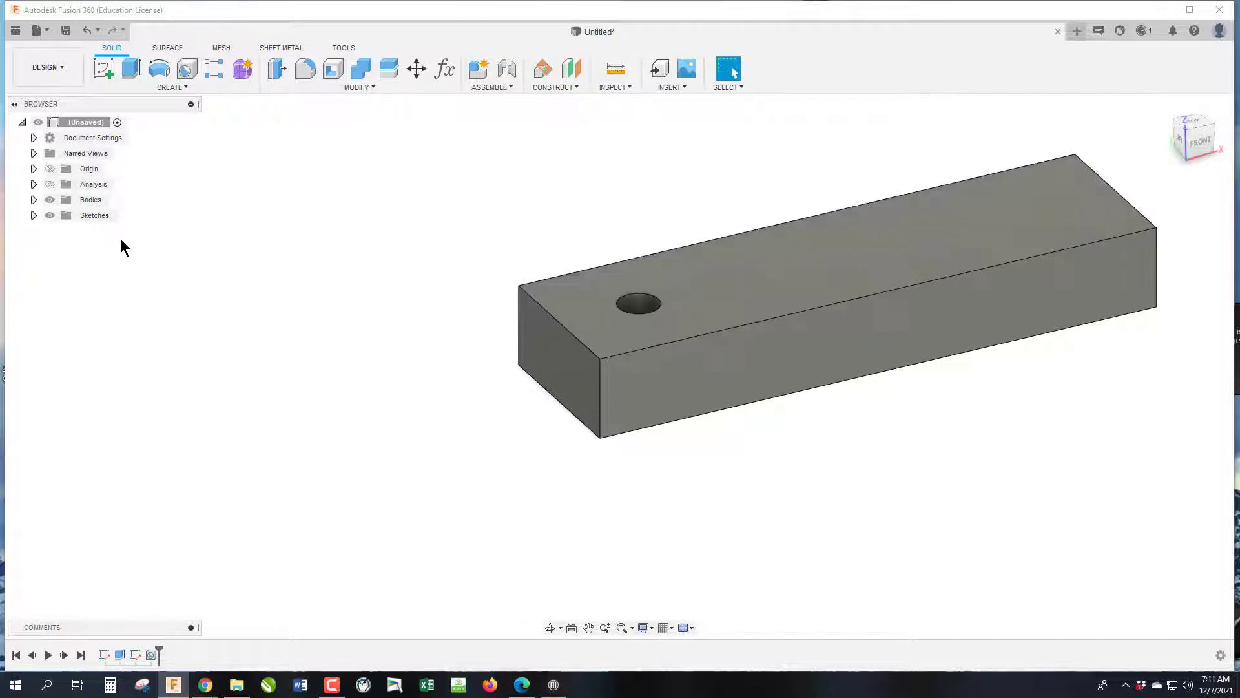
# Expand Sketches and make Sketch2's hole points visible again
pyautogui.click(34, 215)
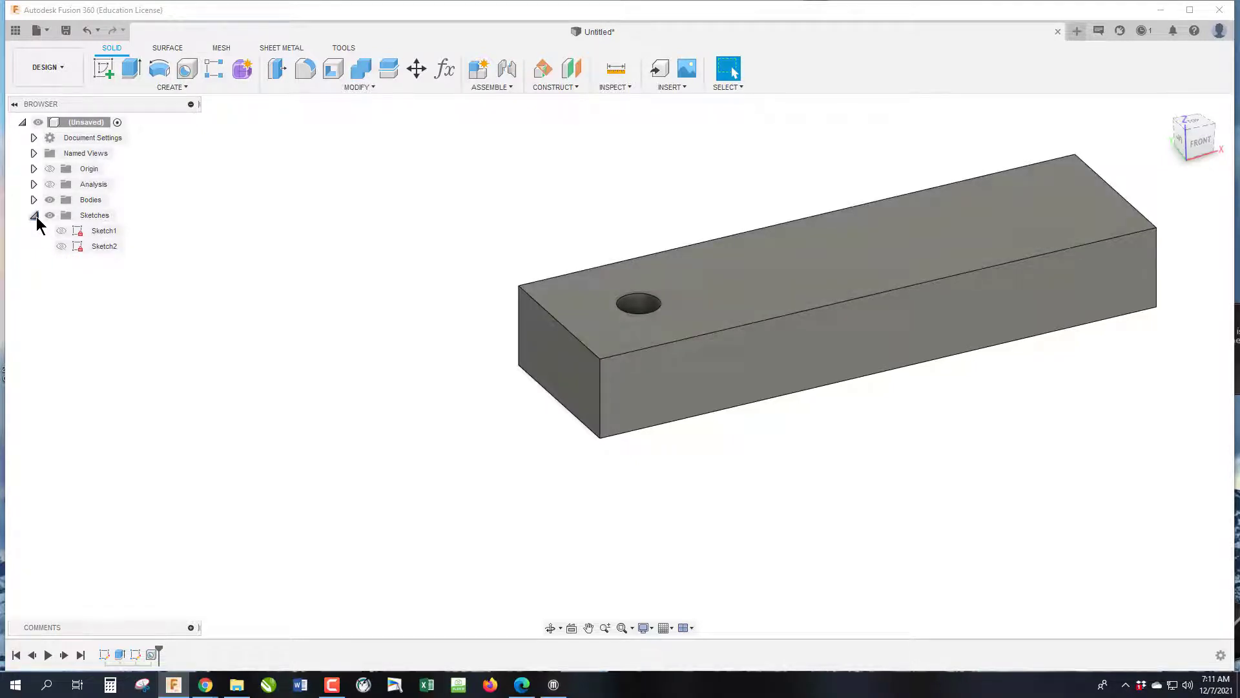
pyautogui.click(60, 249)
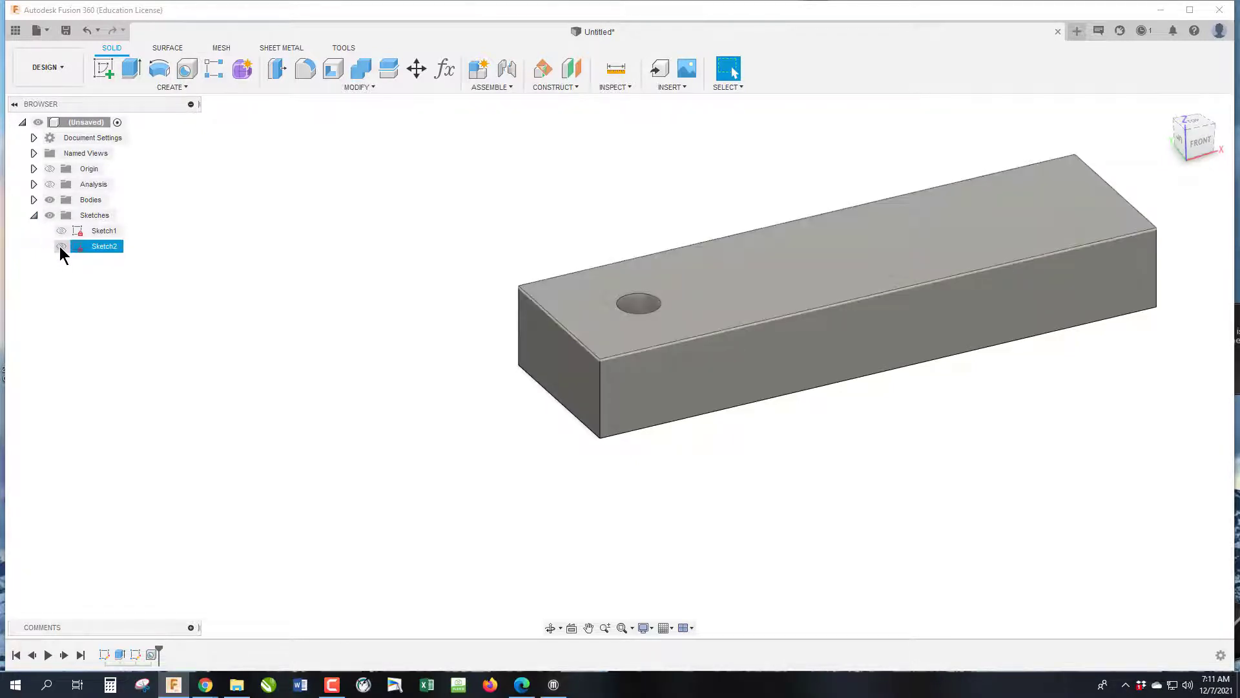
pyautogui.click(61, 246)
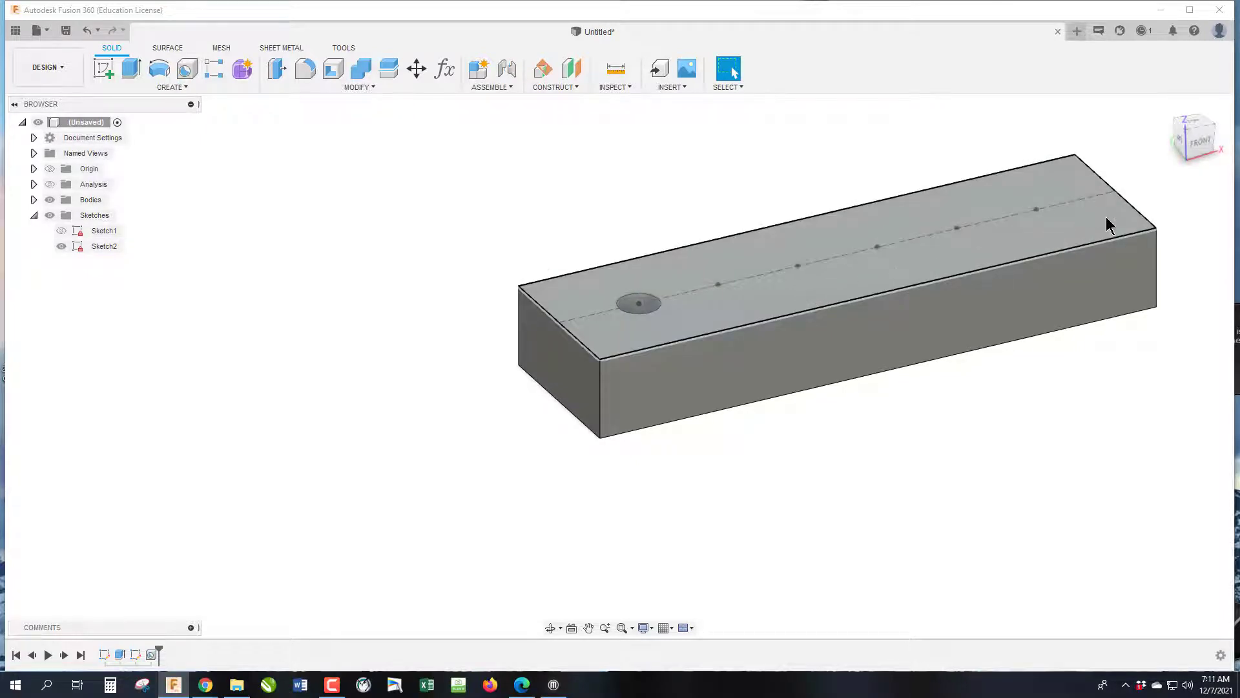
# Start a second hole at the next centreline point, then switch to the Week 7- Holes.pdf drawing
pyautogui.click(187, 68)
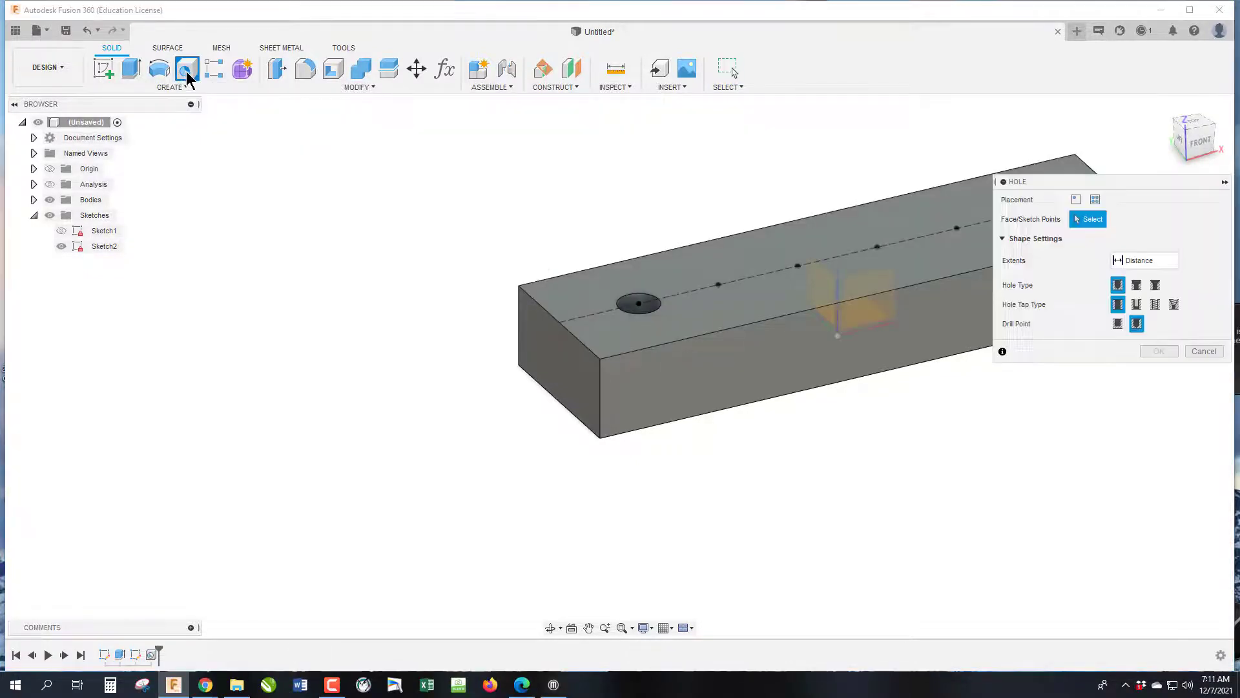
pyautogui.click(718, 284)
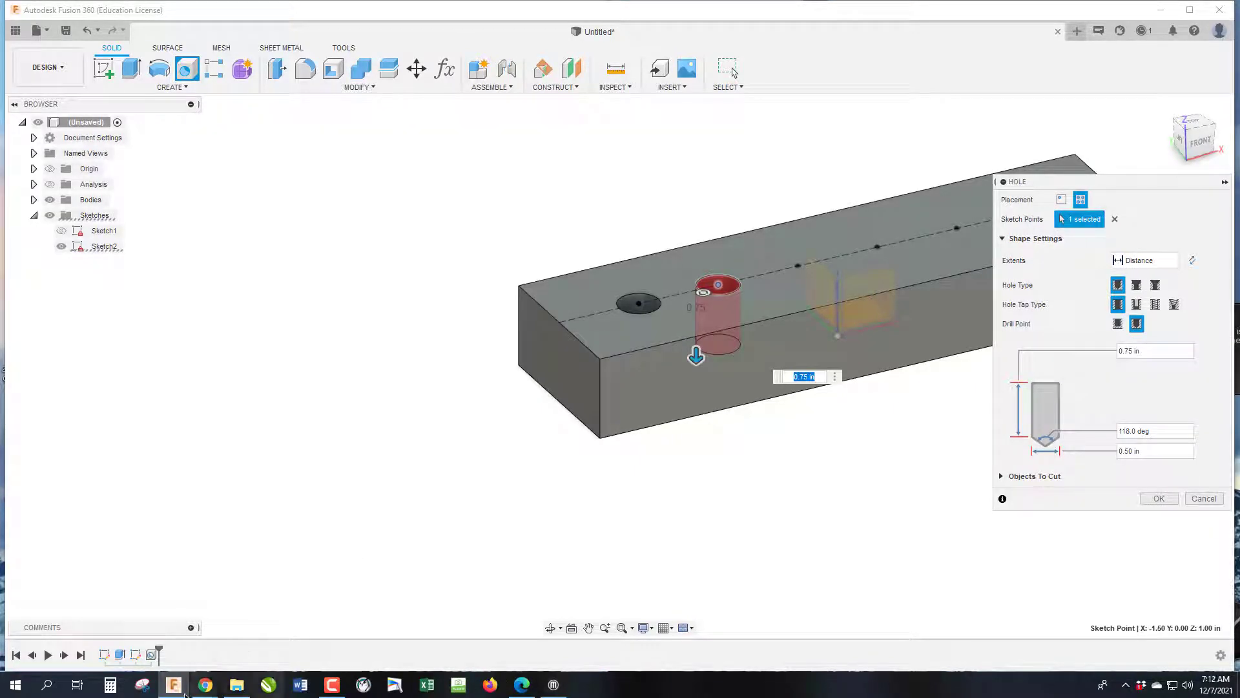
pyautogui.click(205, 684)
pyautogui.click(368, 640)
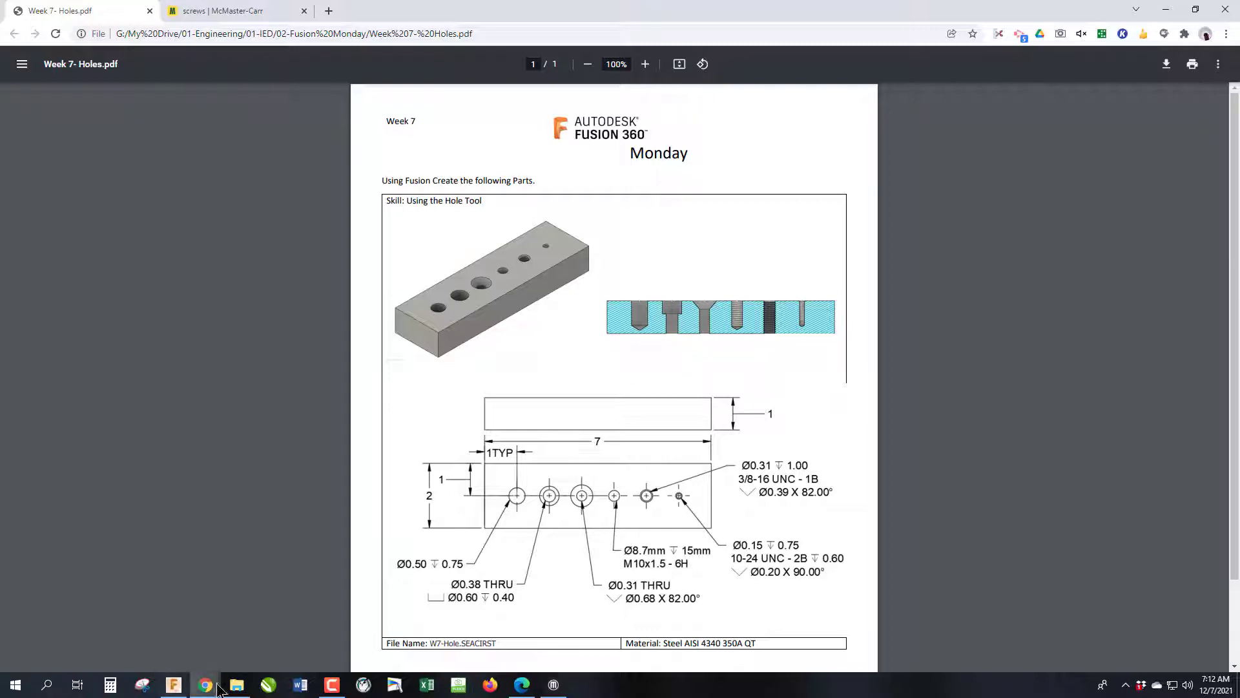
# Look over the McMaster-Carr screws page, then read the drawing's Ø0.38 THRU, Ø0.60 ↧ 0.40 counterbore callout
pyautogui.click(261, 10)
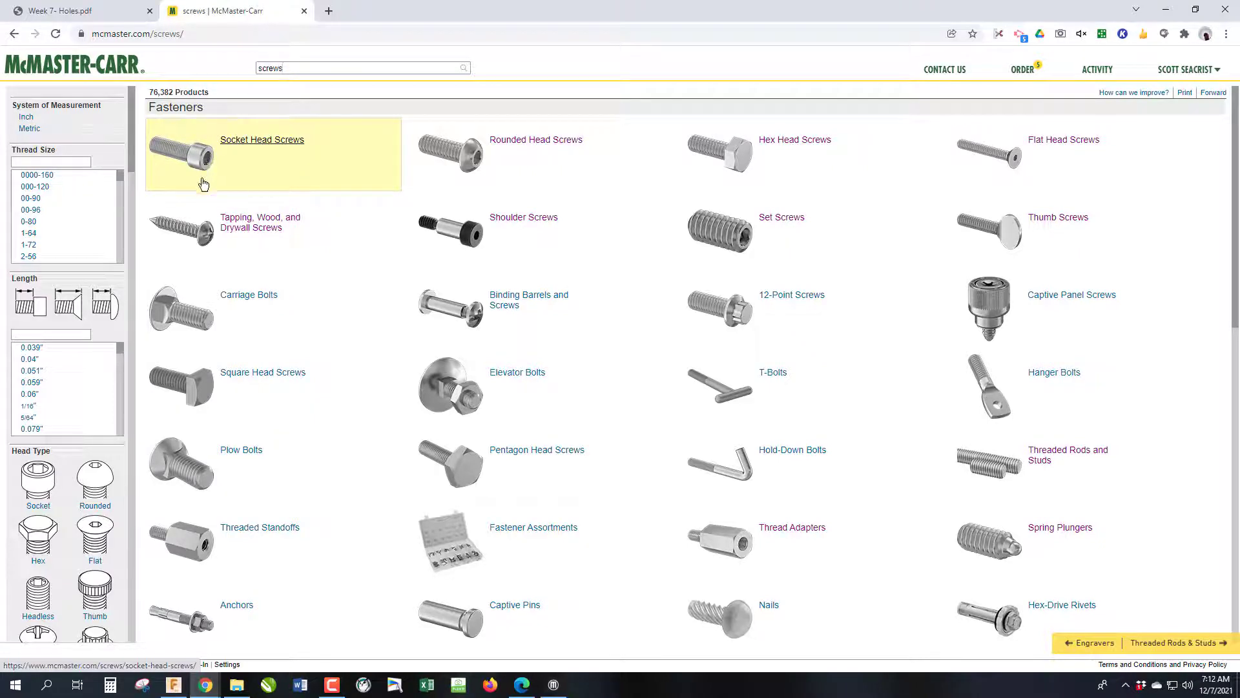
pyautogui.click(123, 11)
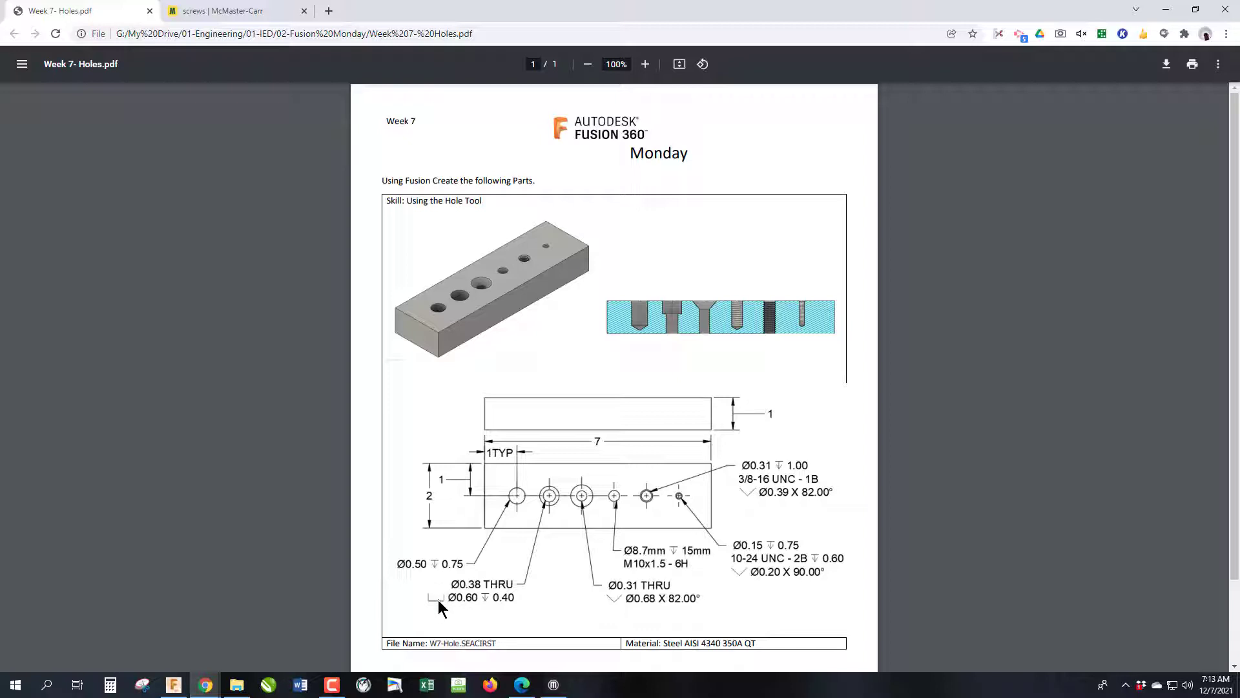
# Switch the hole to a counterbore type with an All (through) extent
pyautogui.click(173, 684)
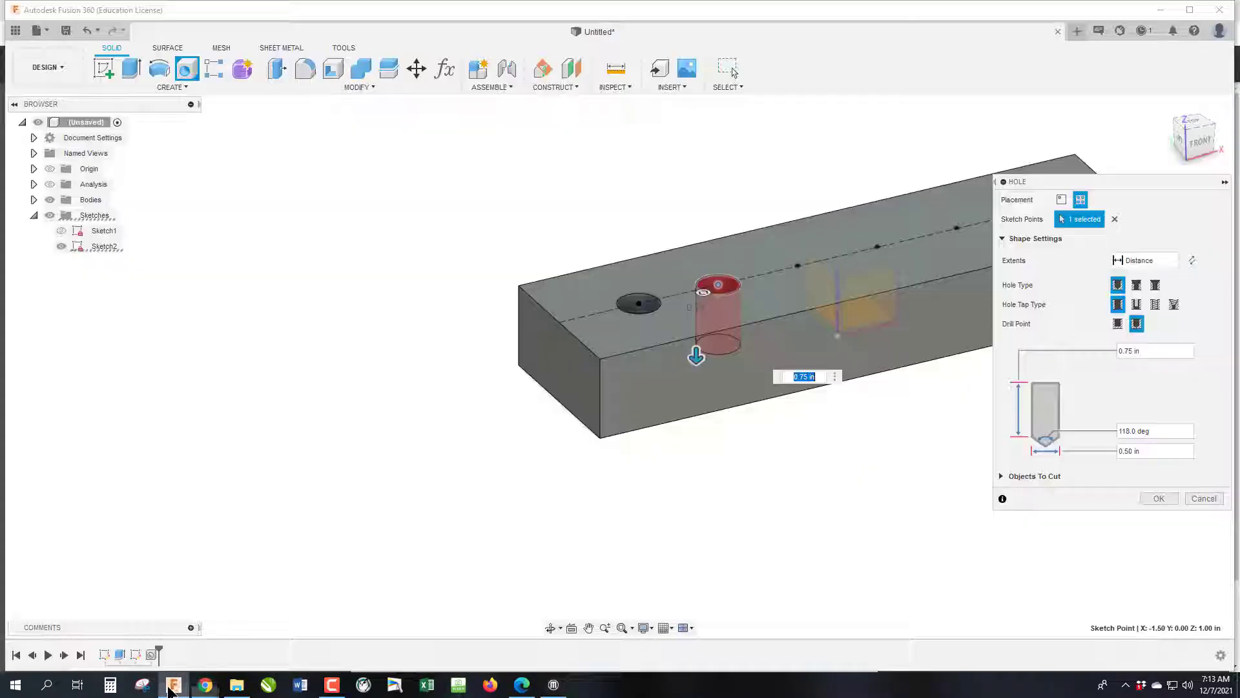
pyautogui.click(1136, 288)
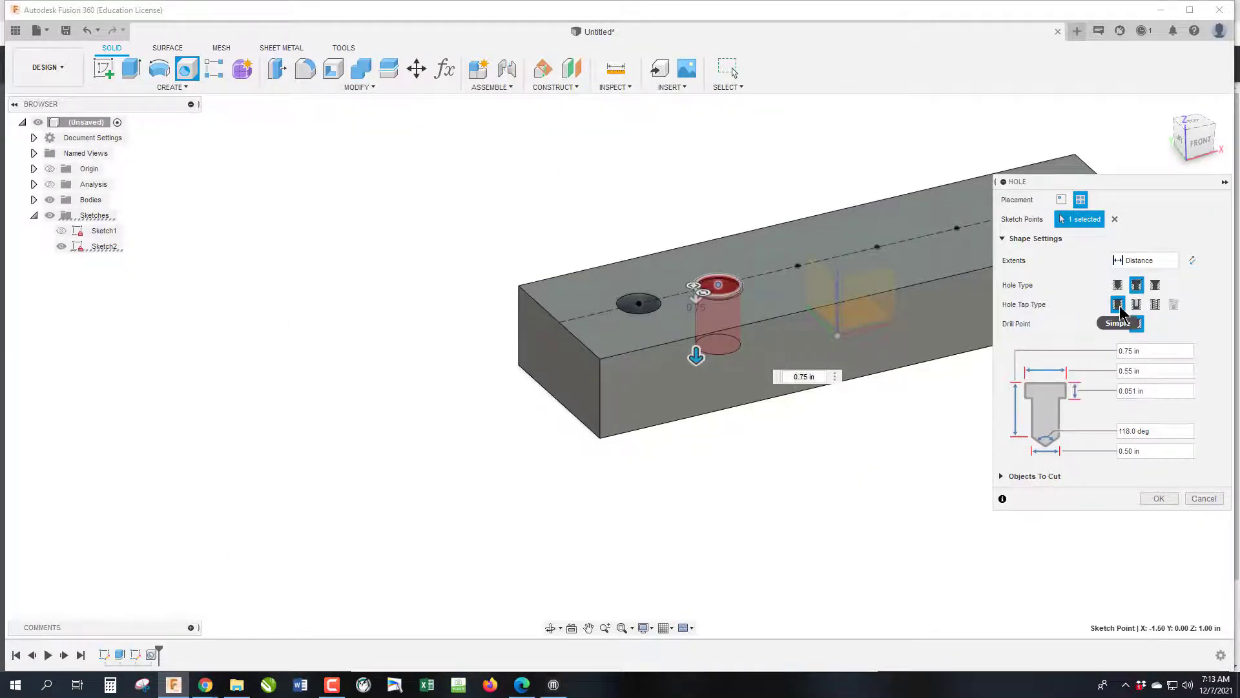
pyautogui.click(1165, 260)
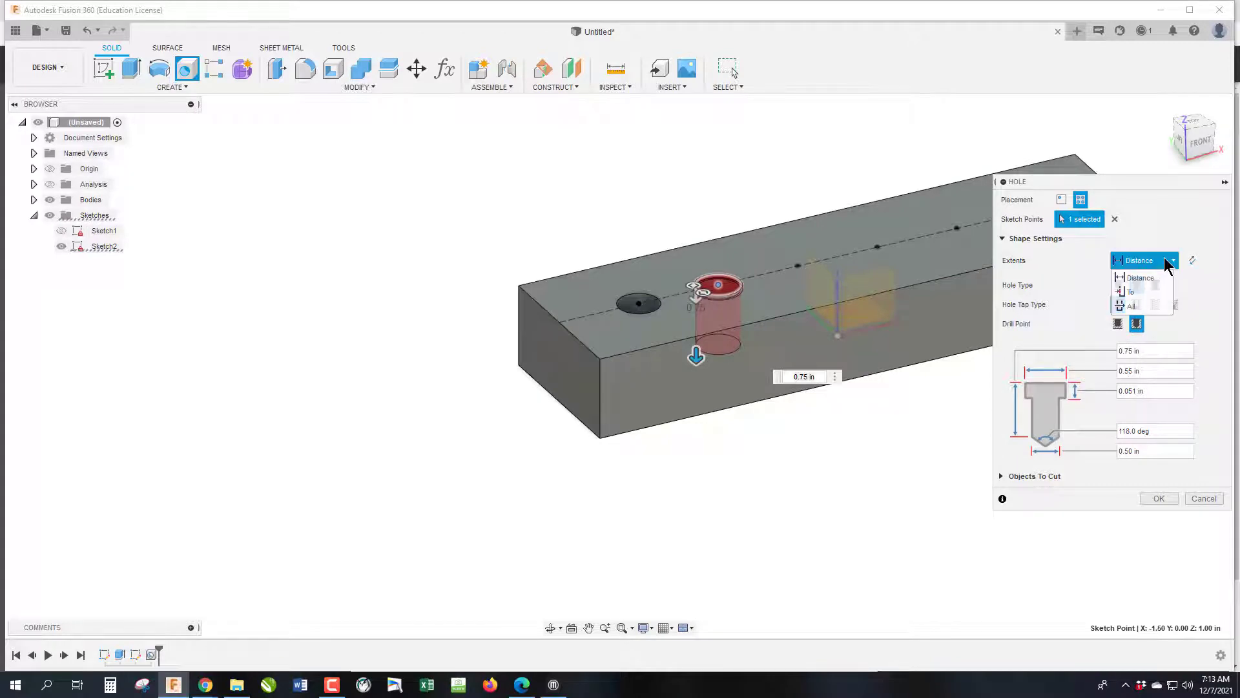
pyautogui.click(1156, 308)
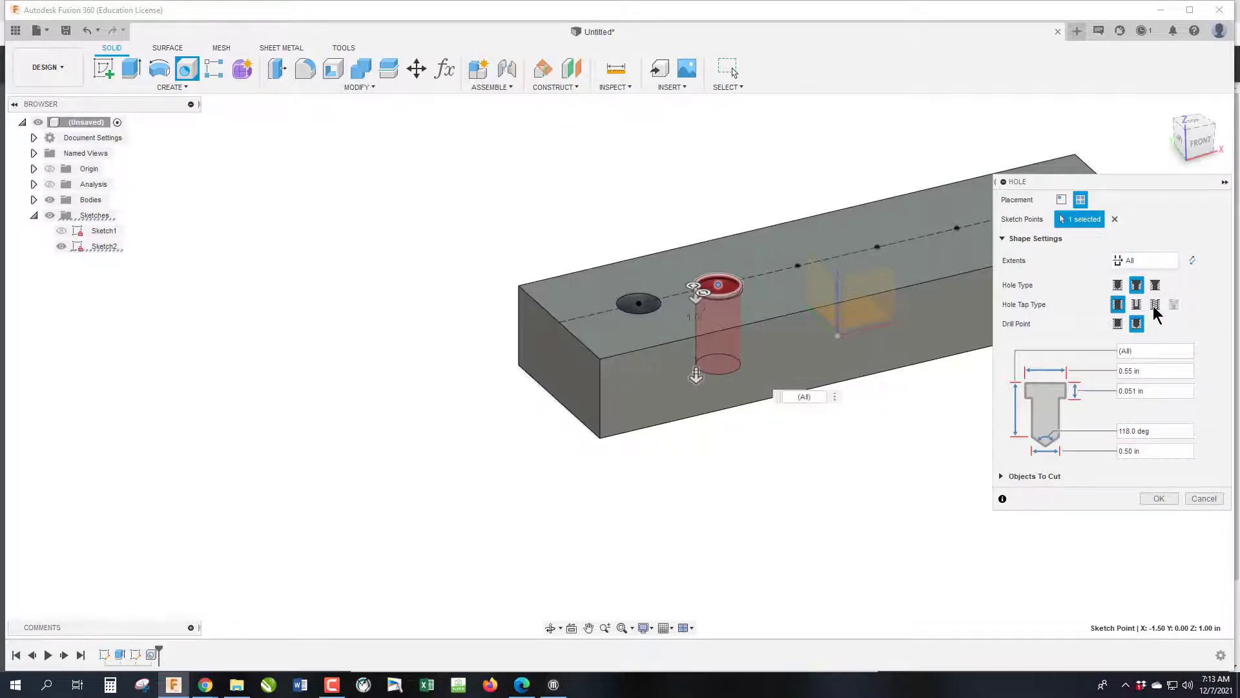
# Set 0.38 in drill diameter and 0.6 in counterbore diameter, clear the counterbore depth, and create the hole
pyautogui.click(1154, 448)
pyautogui.hotkey('ctrl', 'a')
pyautogui.press('Return')
pyautogui.press('BackSpace')
pyautogui.write('8')
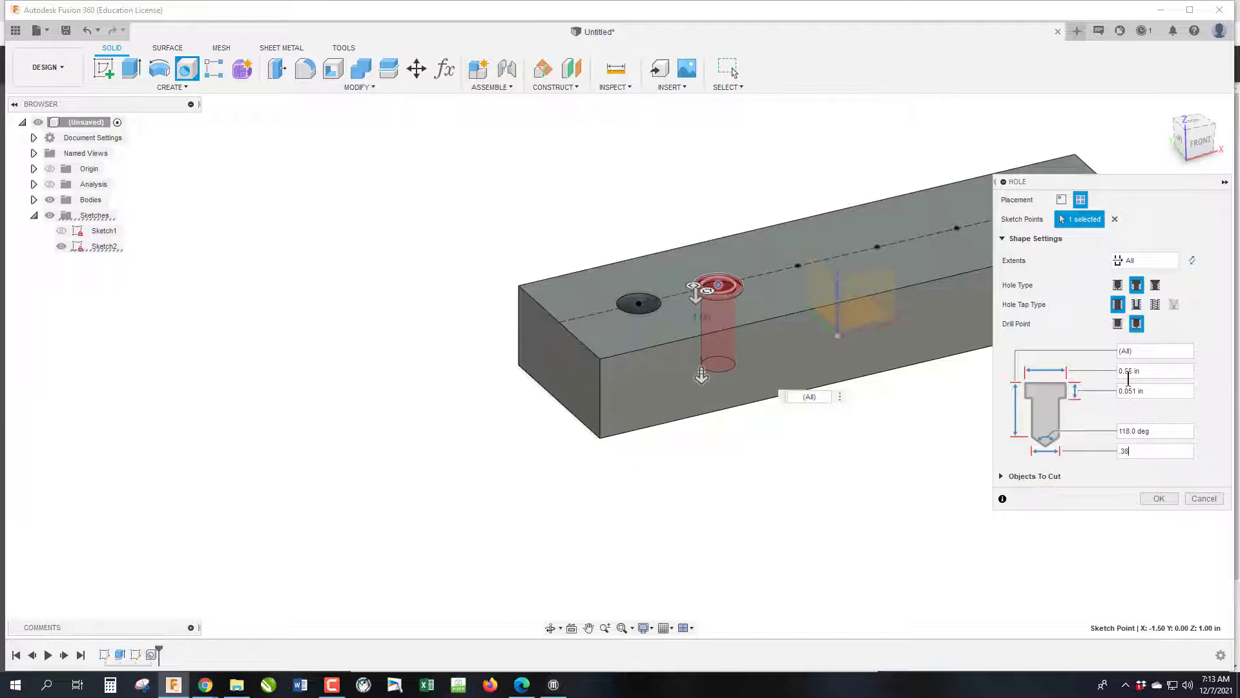
pyautogui.moveTo(1162, 372); pyautogui.dragTo(1108, 369)
pyautogui.write('.6')
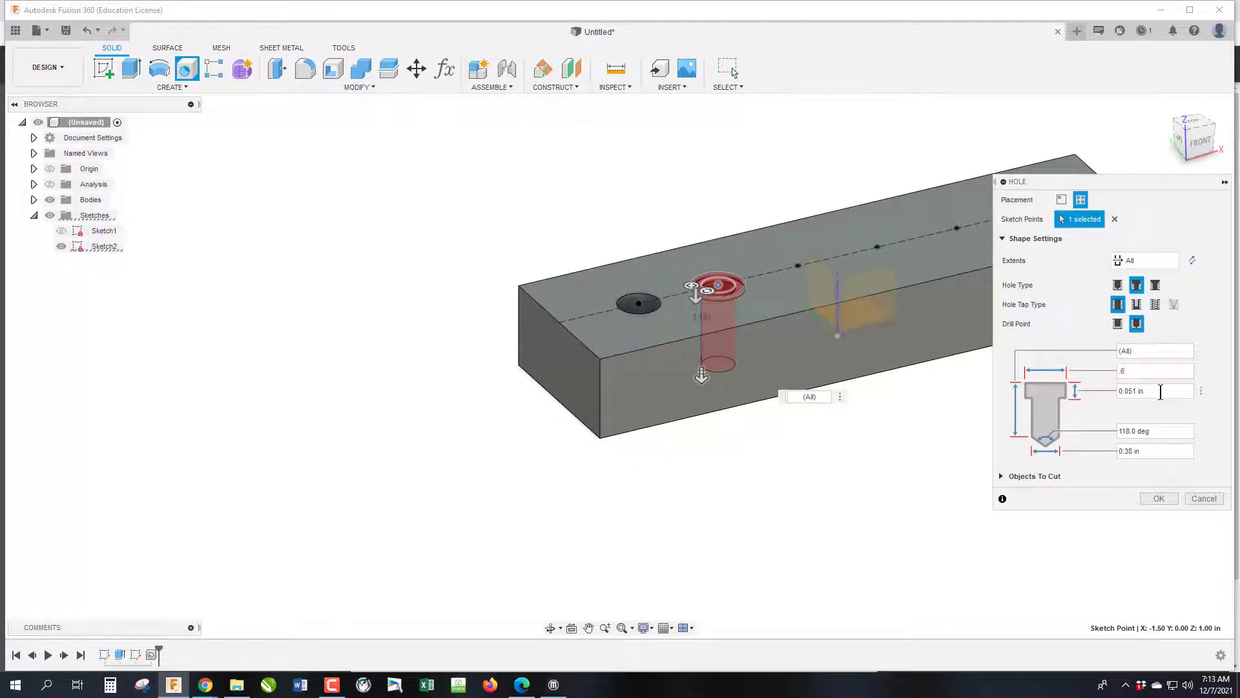
pyautogui.moveTo(1161, 392); pyautogui.dragTo(1096, 392)
pyautogui.press('BackSpace')
pyautogui.press('Return')
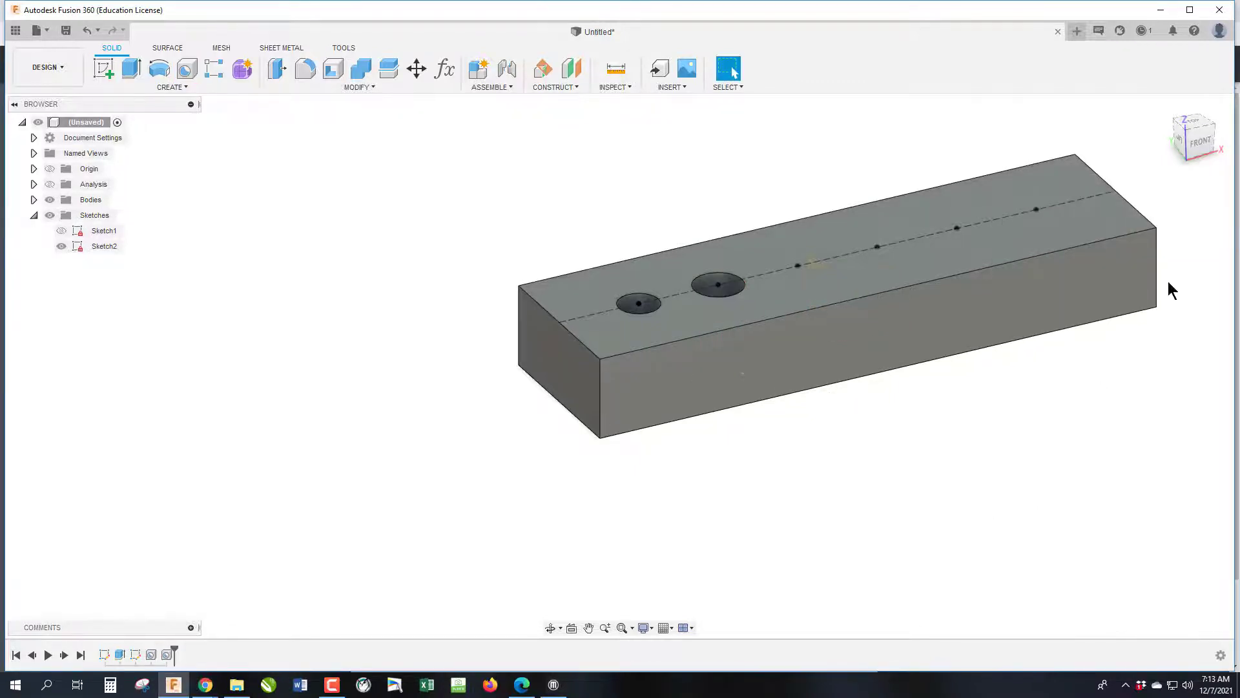
# Turn on the section analysis and start a Countersink hole at the third sketch point
pyautogui.click(50, 184)
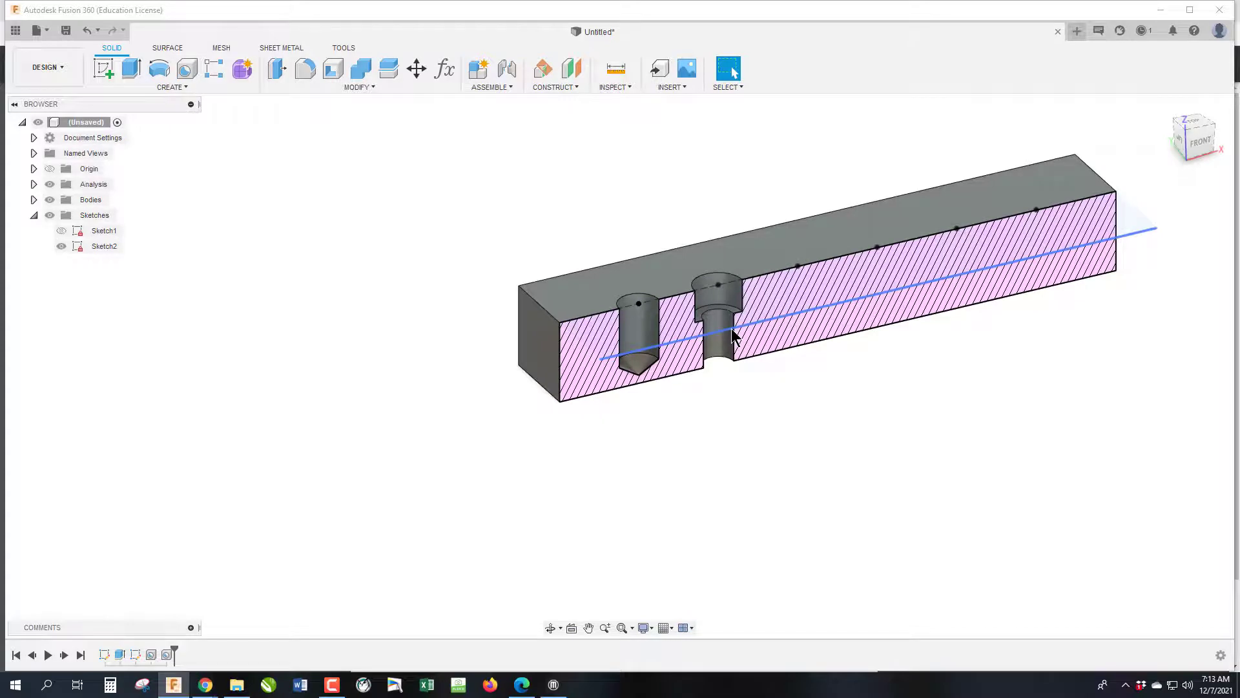
pyautogui.click(188, 70)
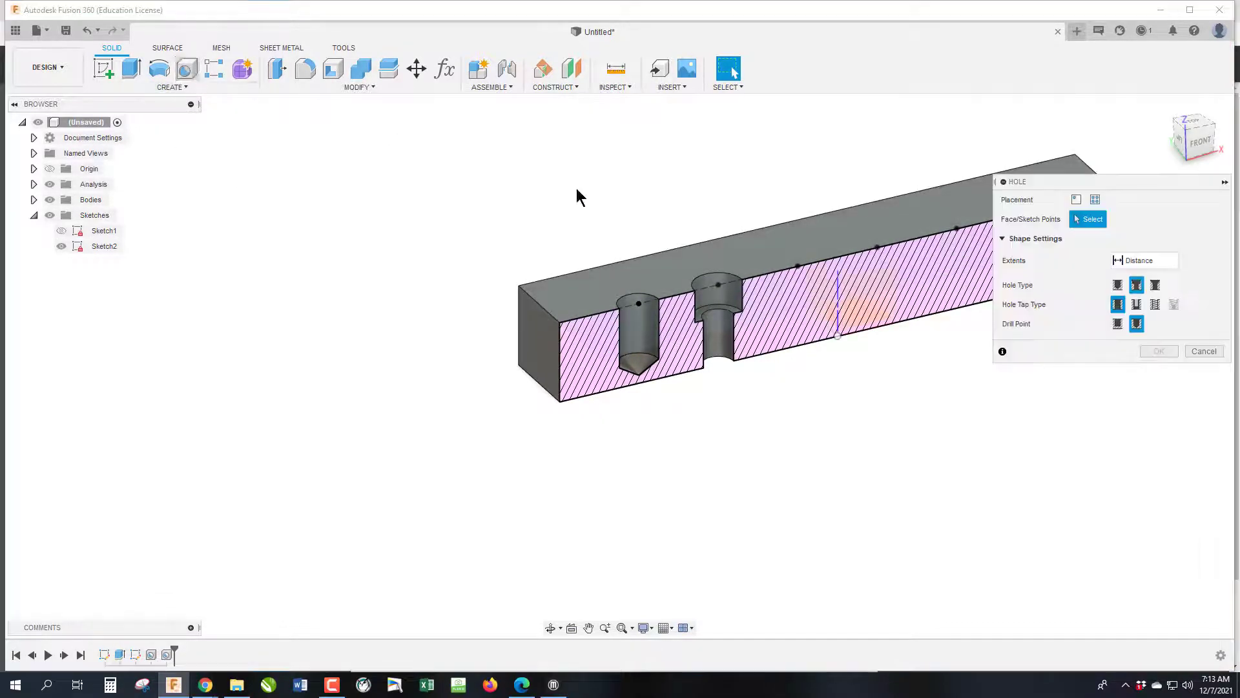
pyautogui.click(795, 264)
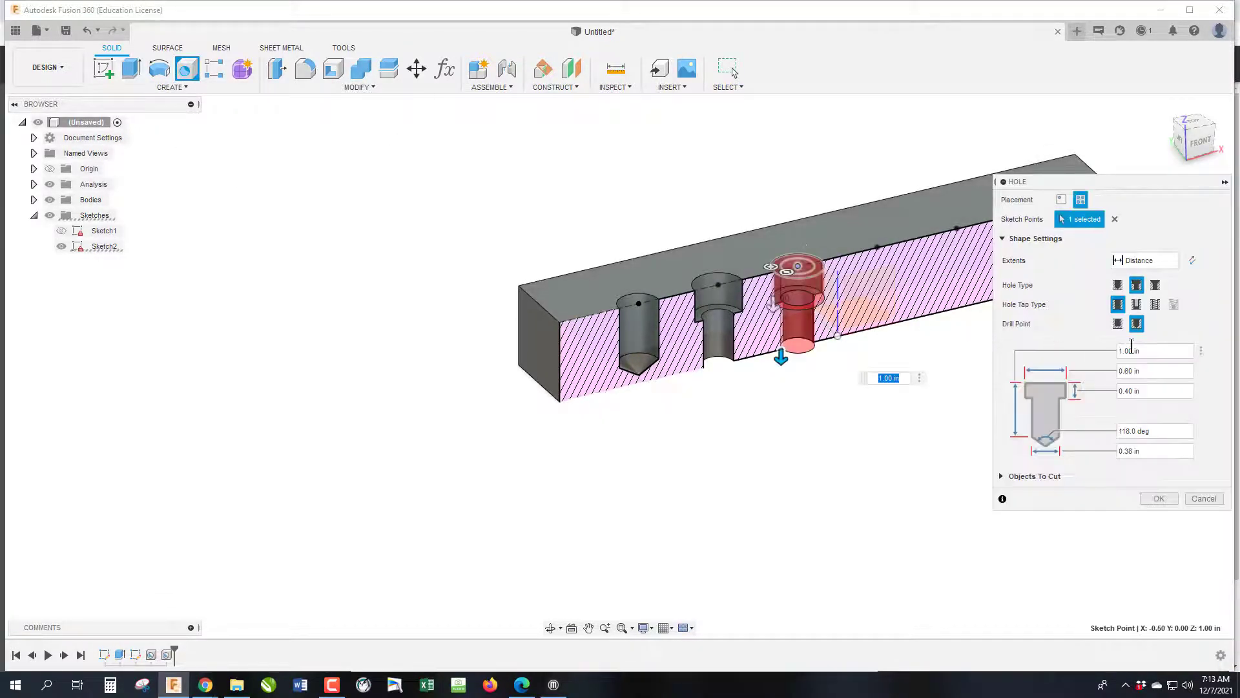
pyautogui.click(1156, 285)
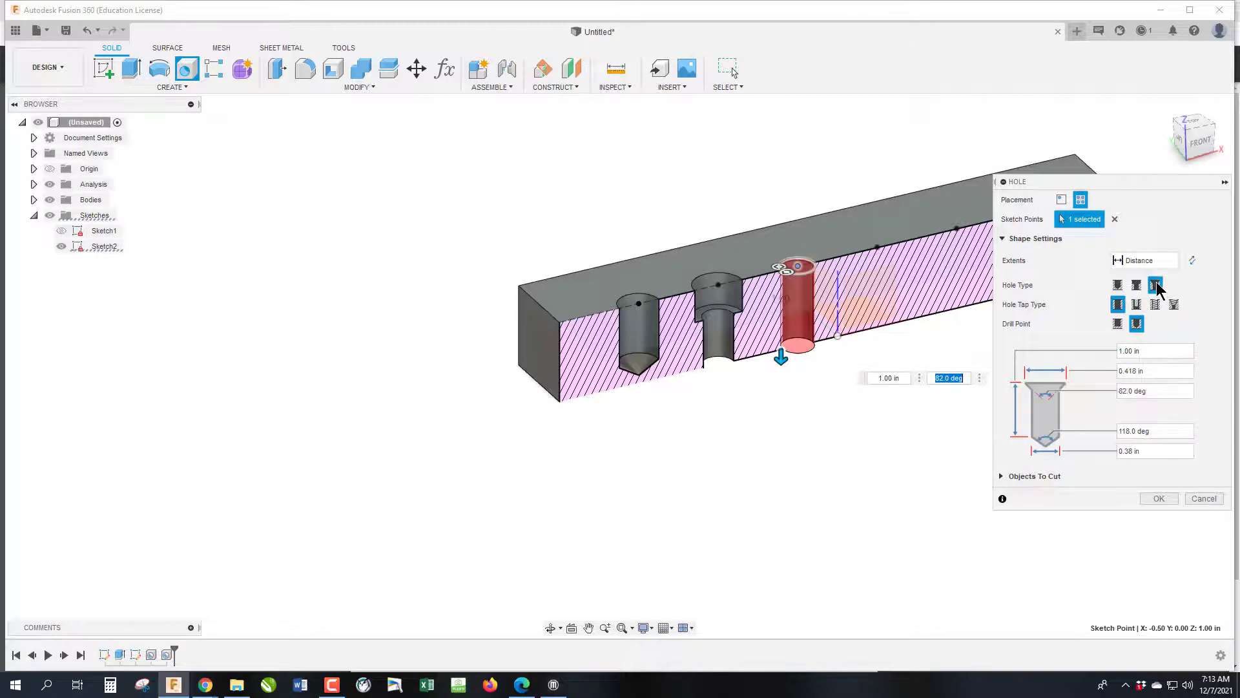
# Bring up Week 7- Holes.pdf to read the Ø0.31 THRU, Ø0.68 X 82.00° countersink callout
pyautogui.moveTo(209, 688)
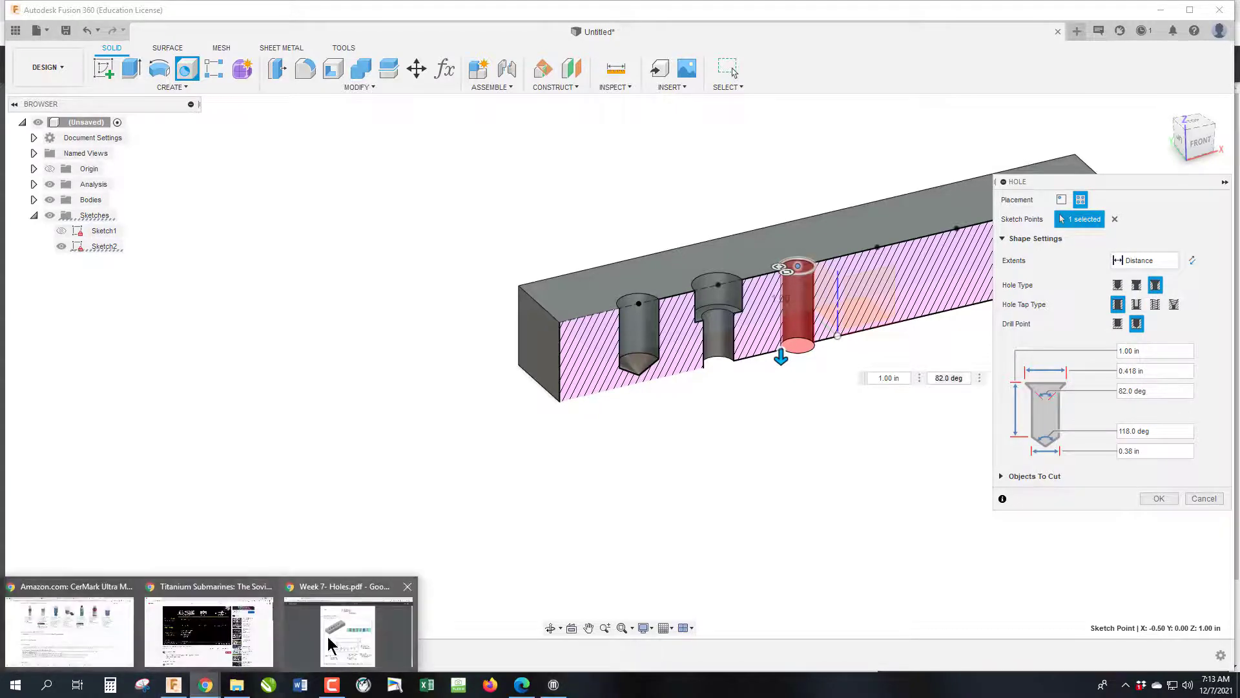
pyautogui.click(347, 630)
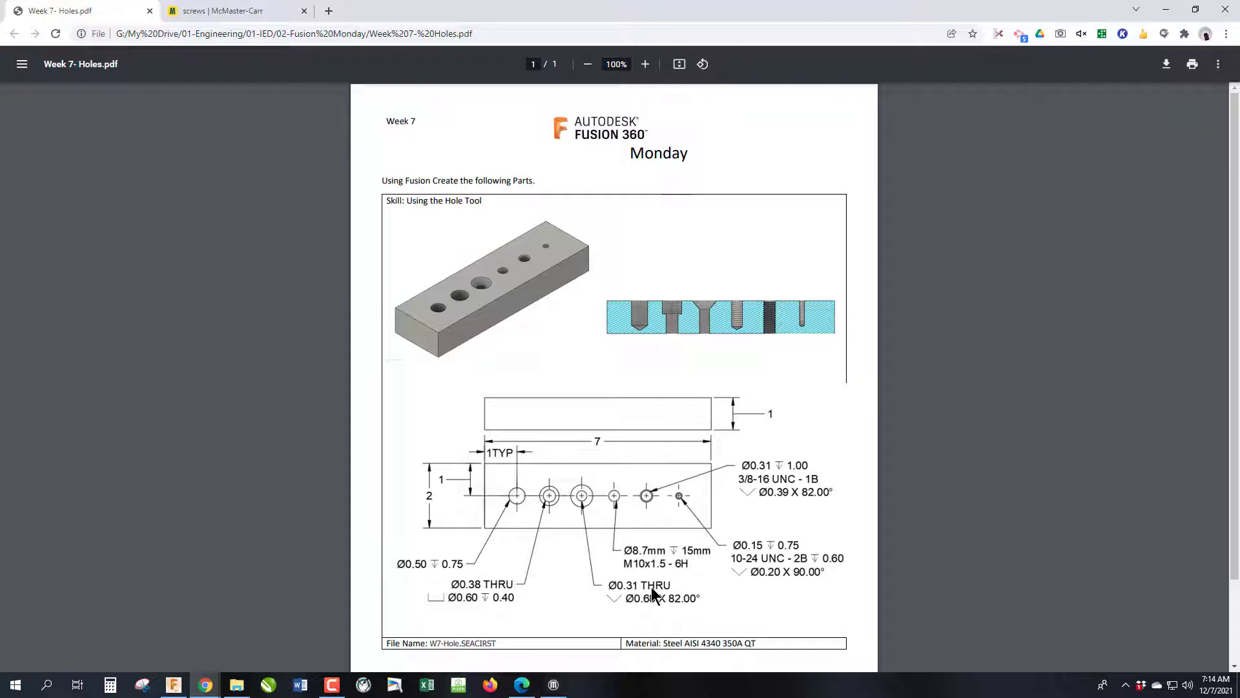
# Give the countersink hole a 0.31 in diameter, 0.68 in countersink and All extent, and create it
pyautogui.click(173, 685)
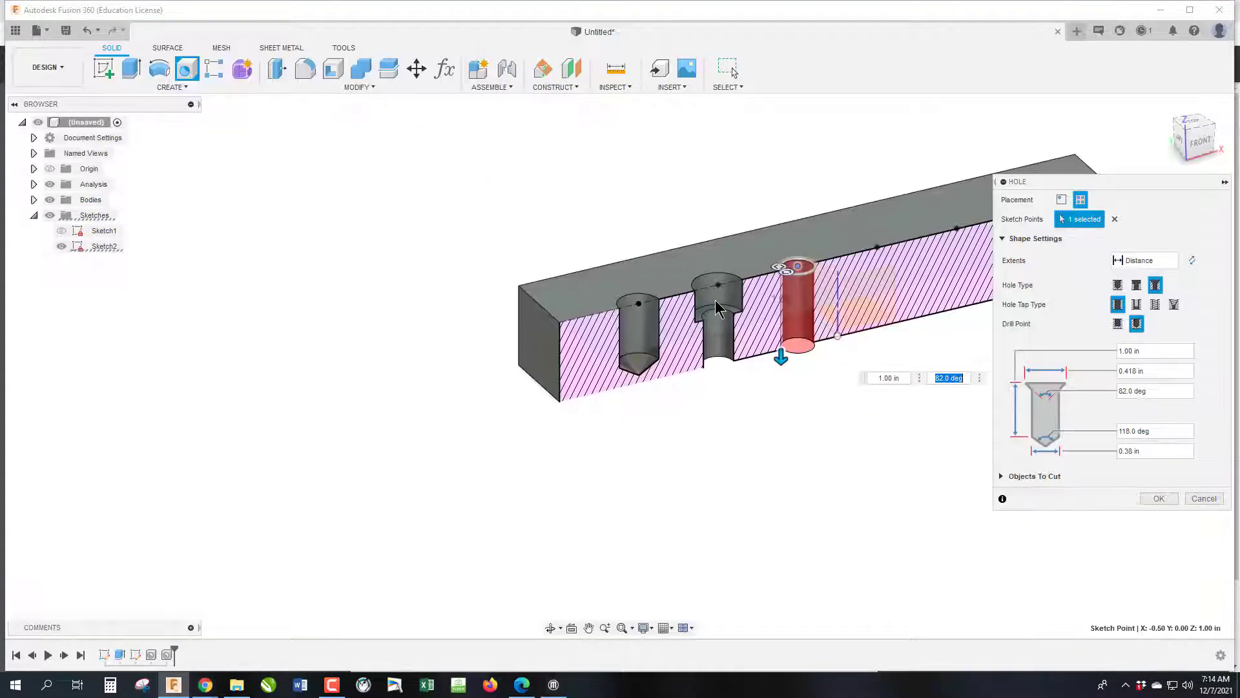
pyautogui.click(1133, 450)
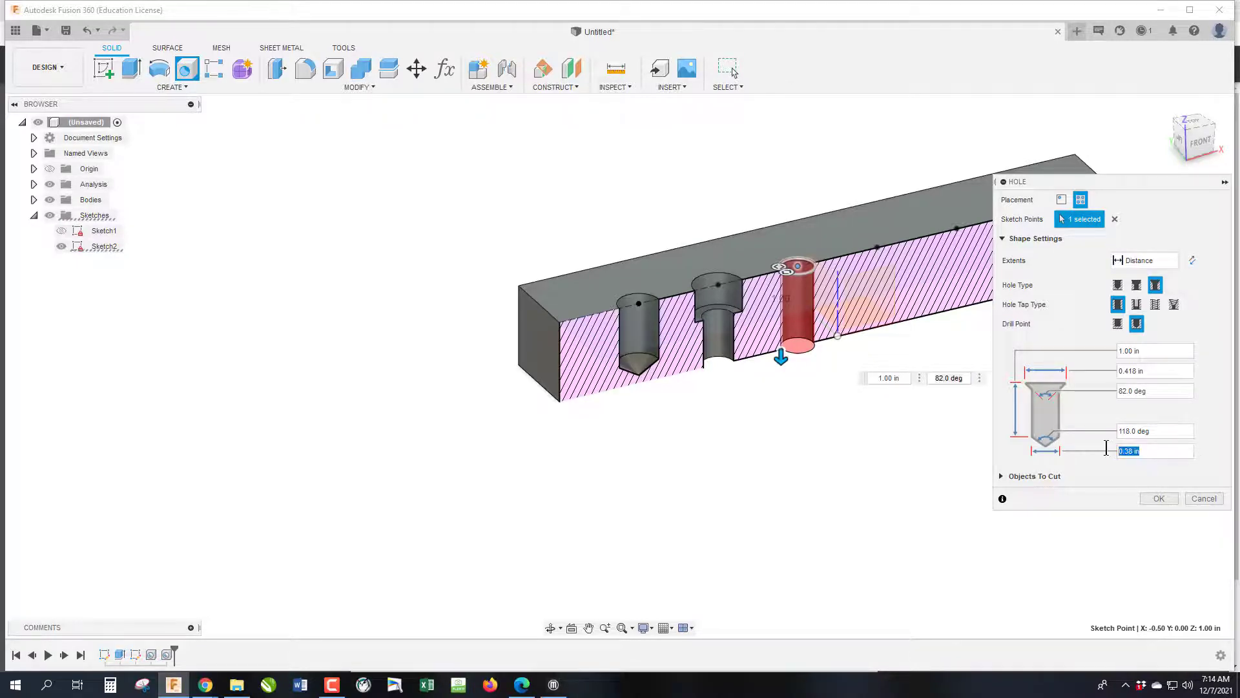
pyautogui.write('.31')
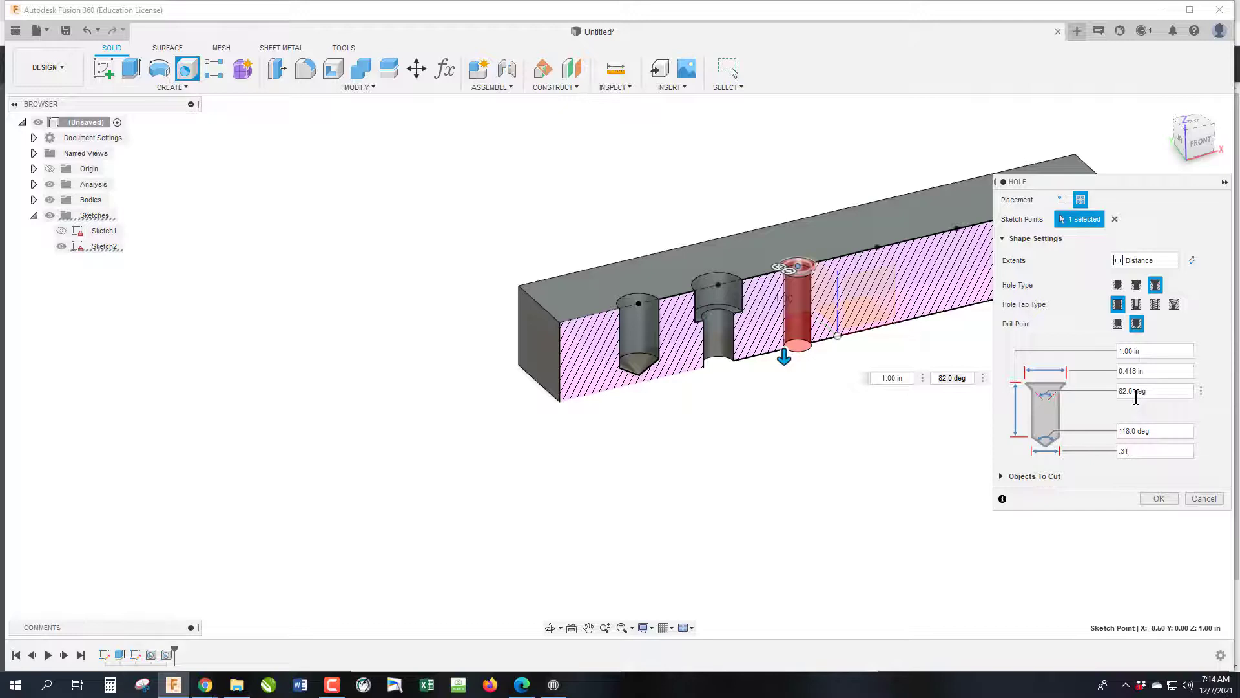
pyautogui.moveTo(1146, 371); pyautogui.dragTo(1096, 374)
pyautogui.write('.68')
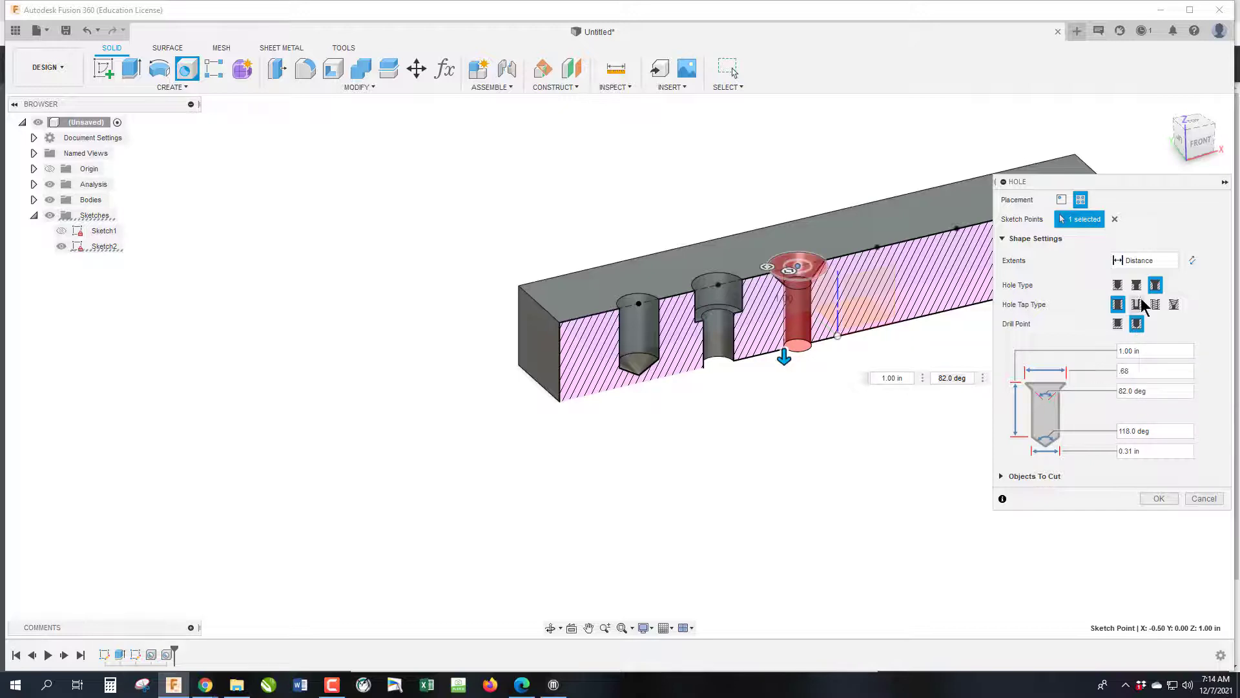
pyautogui.click(1159, 260)
pyautogui.click(1165, 306)
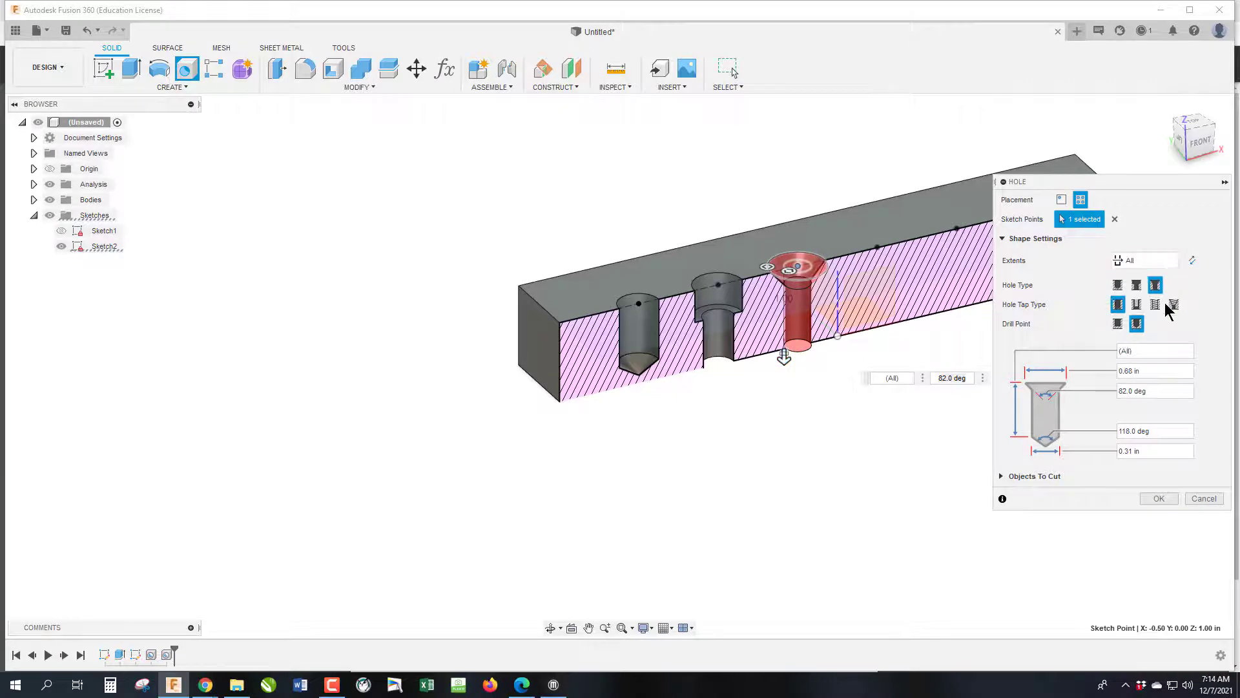
pyautogui.click(1159, 498)
# Orbit to inspect the three cut holes, then hide the section view
pyautogui.click(1199, 140)
pyautogui.moveTo(1182, 126)
pyautogui.mouseDown()
pyautogui.moveTo(1167, 111)
pyautogui.moveTo(1170, 137)
pyautogui.mouseUp()
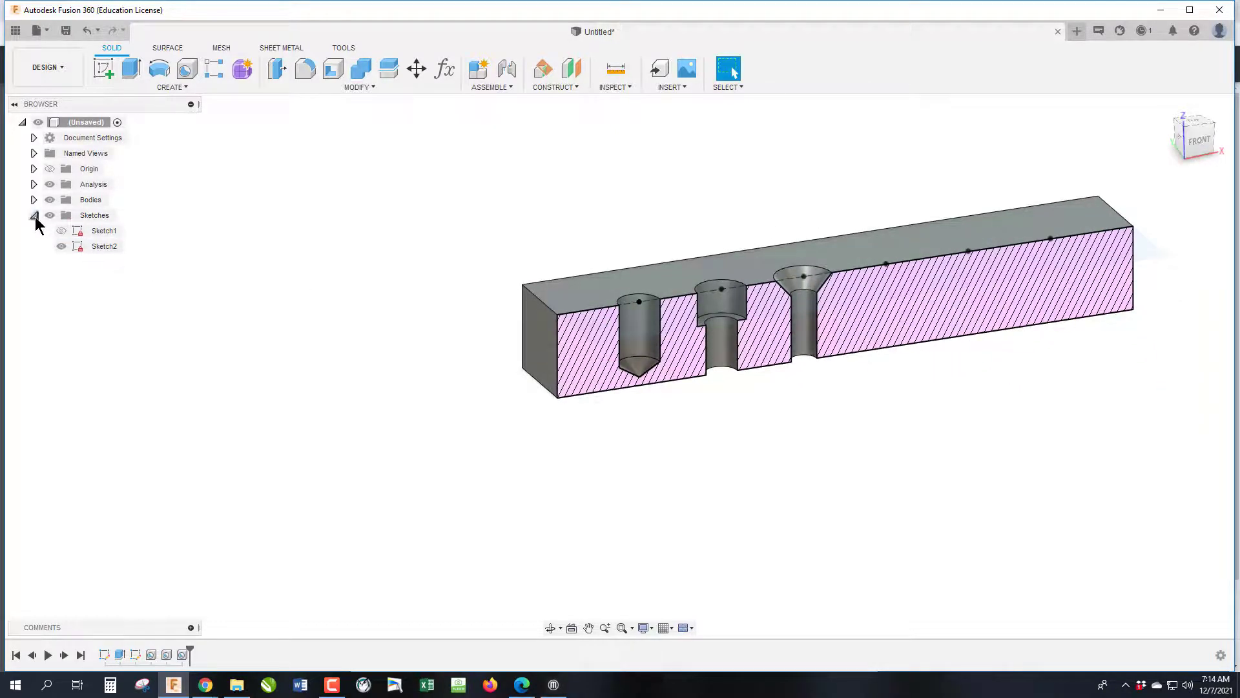
pyautogui.click(50, 184)
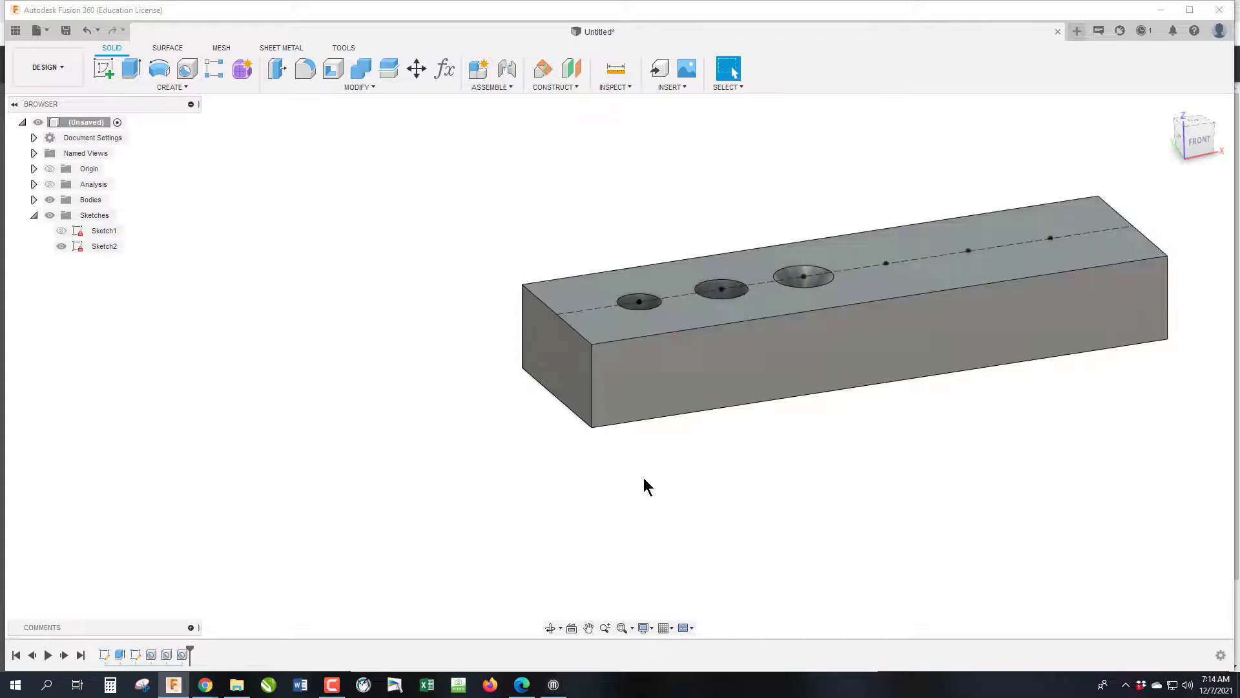
# Open the McMaster-Carr screws catalogue and scroll through the Thread Size filter list
pyautogui.click(205, 685)
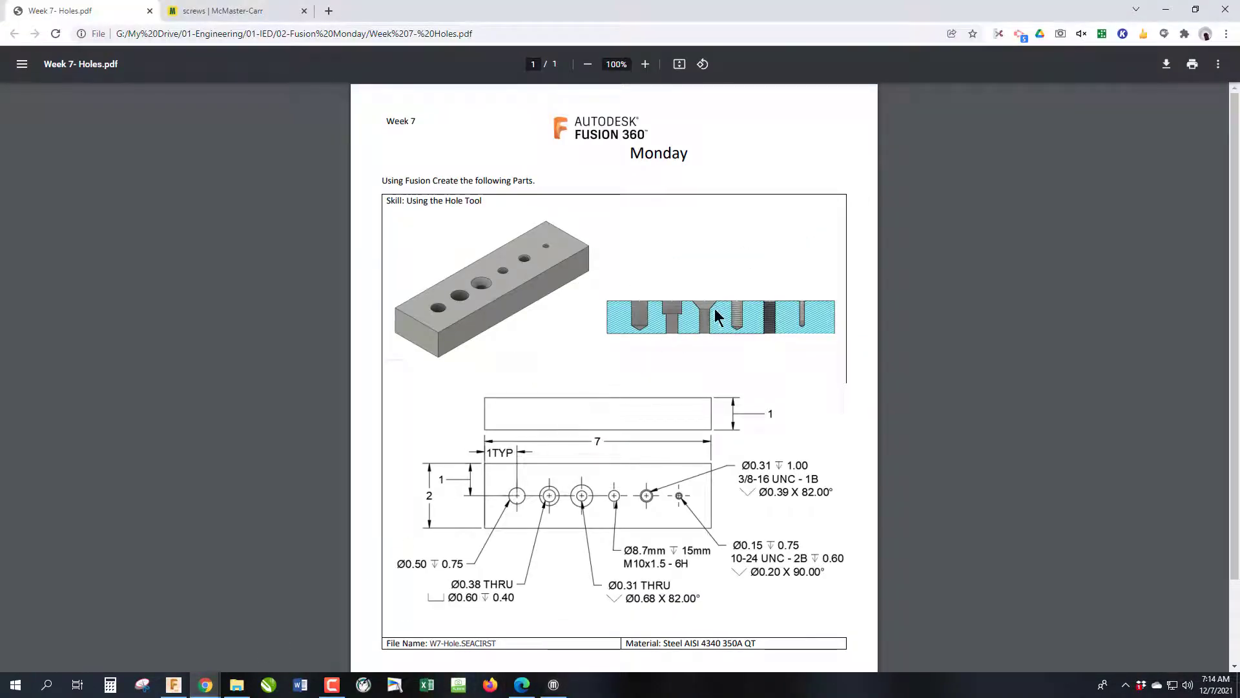
pyautogui.click(226, 10)
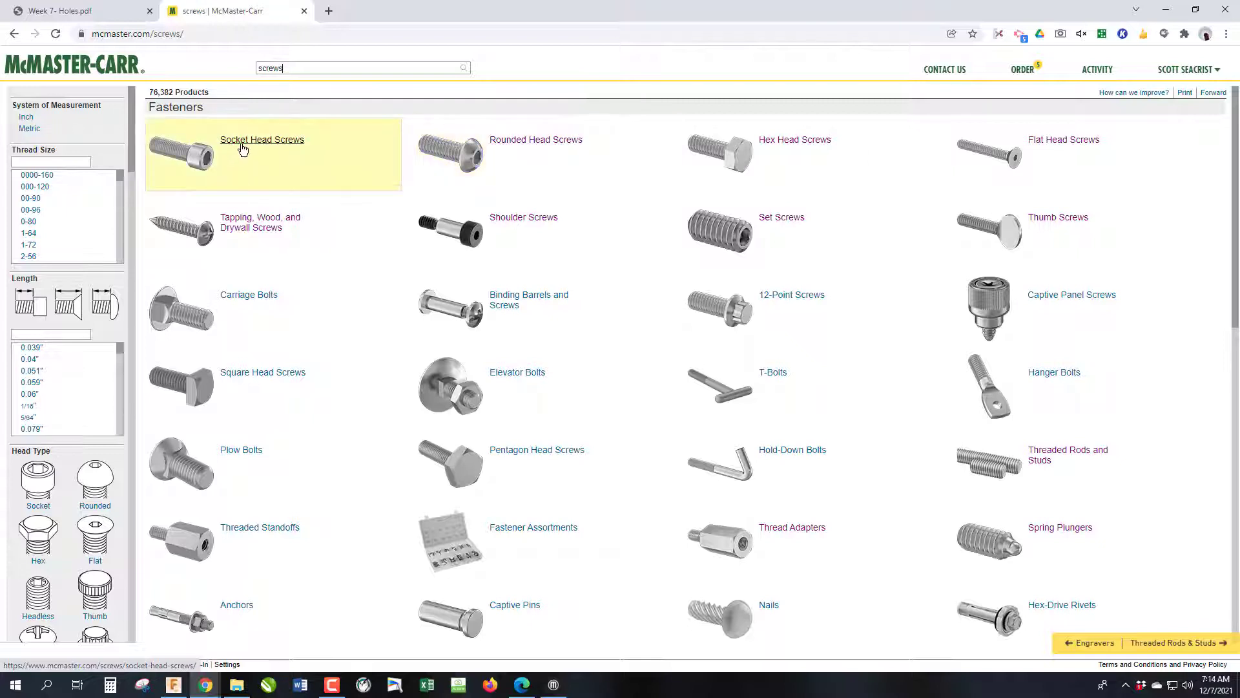
pyautogui.scroll(-10, 49, 207)
pyautogui.scroll(3, 49, 222)
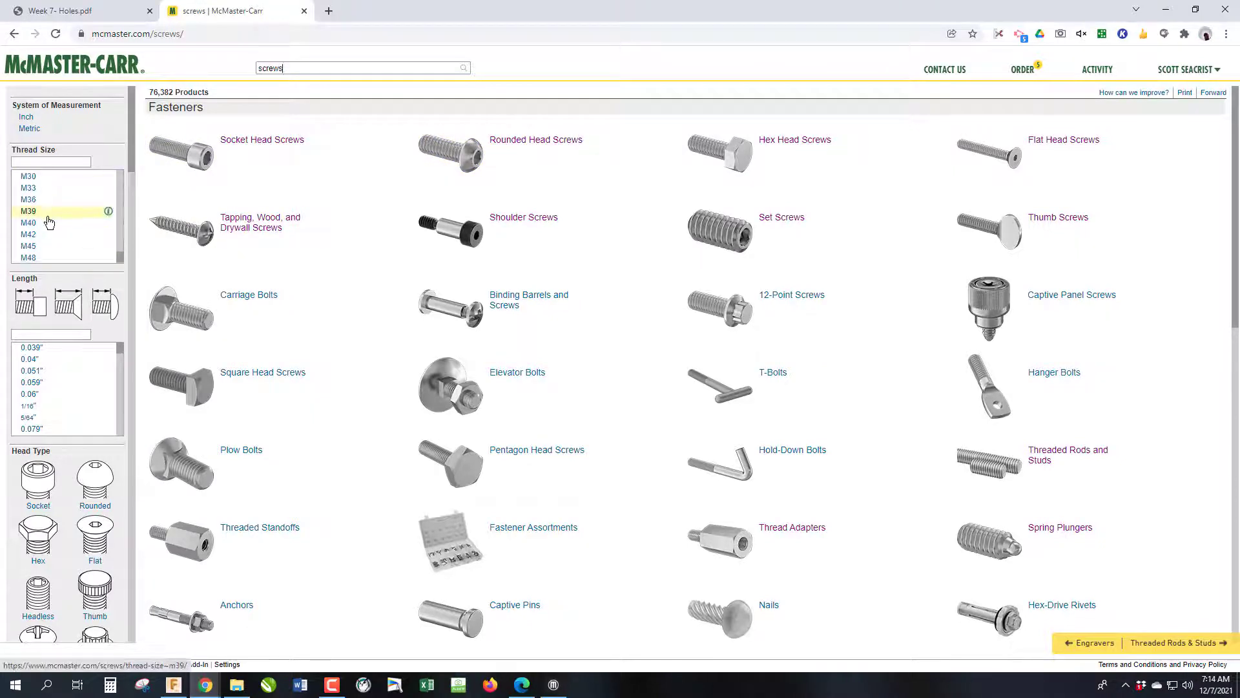
pyautogui.scroll(7, 50, 223)
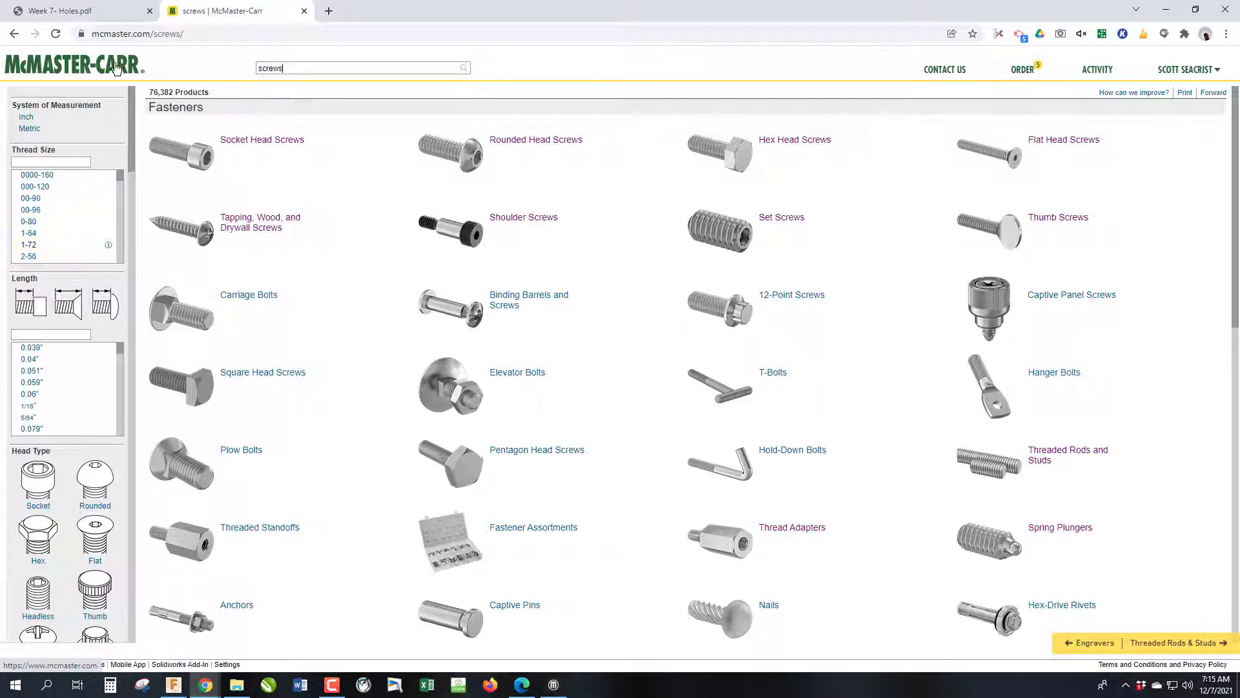
# Return to the Week 7- Holes.pdf tab to read the Ø8.7mm ↧ 15mm M10x1.5 - 6H callout
pyautogui.click(52, 11)
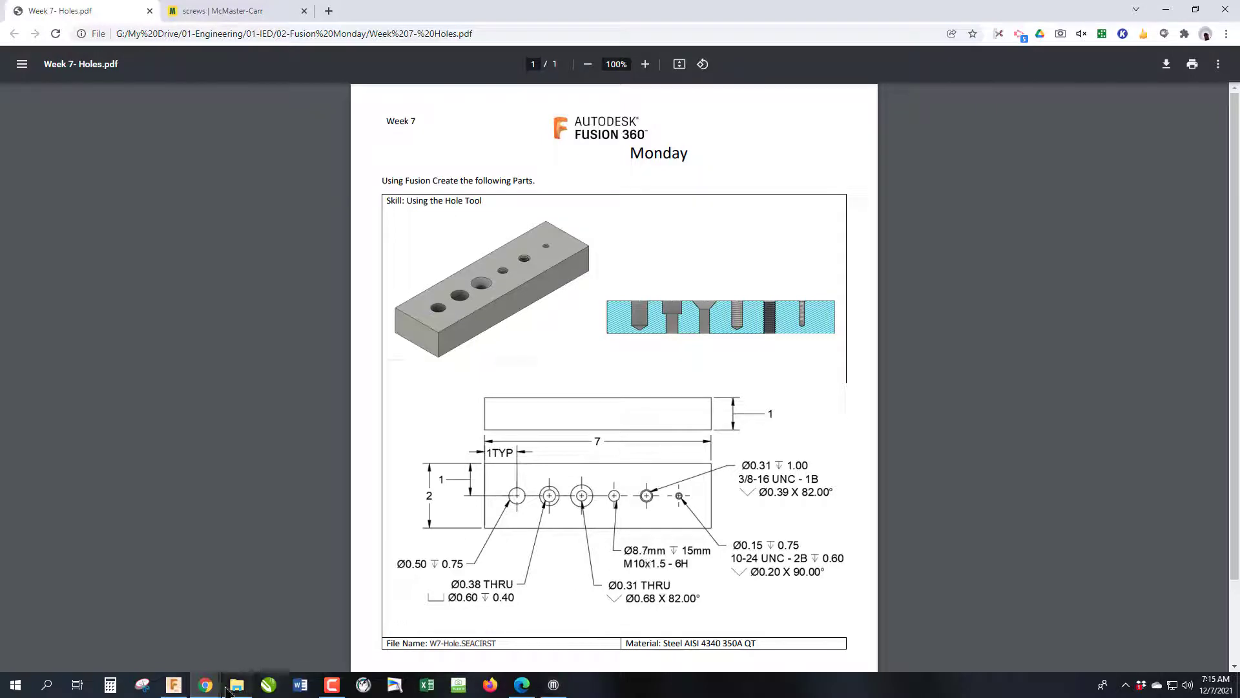
# Start a new Tapped hole placed on the fourth centerline point
pyautogui.click(174, 685)
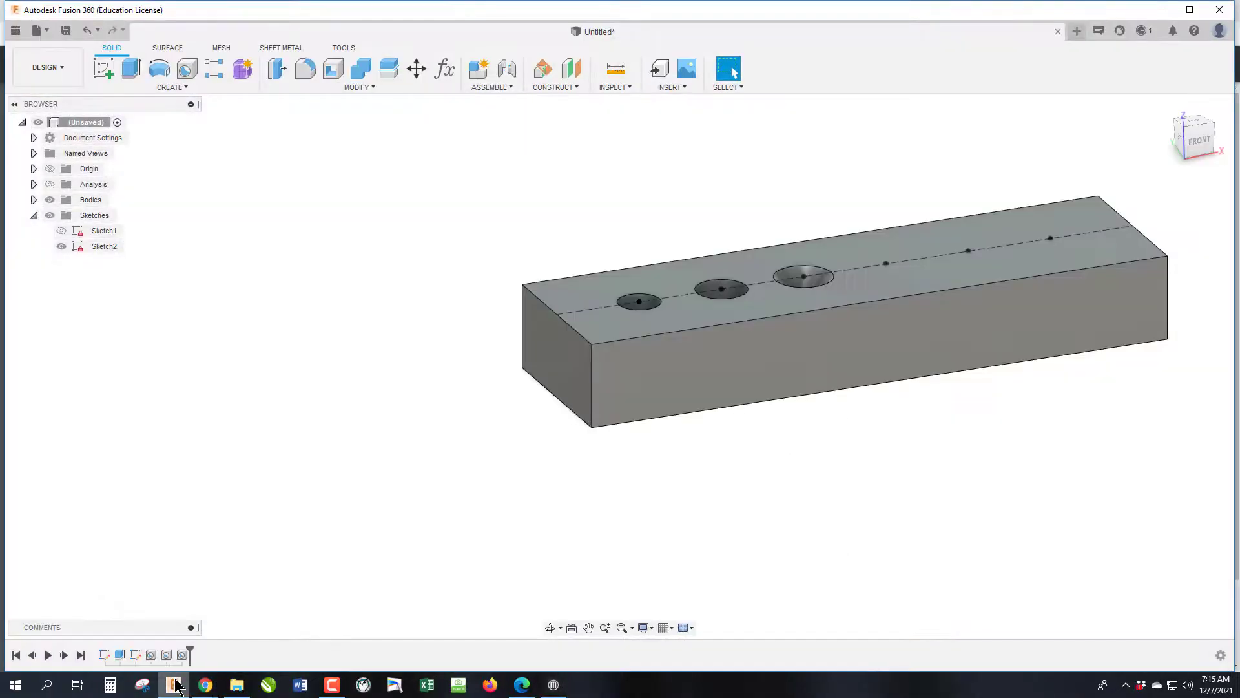
pyautogui.click(185, 70)
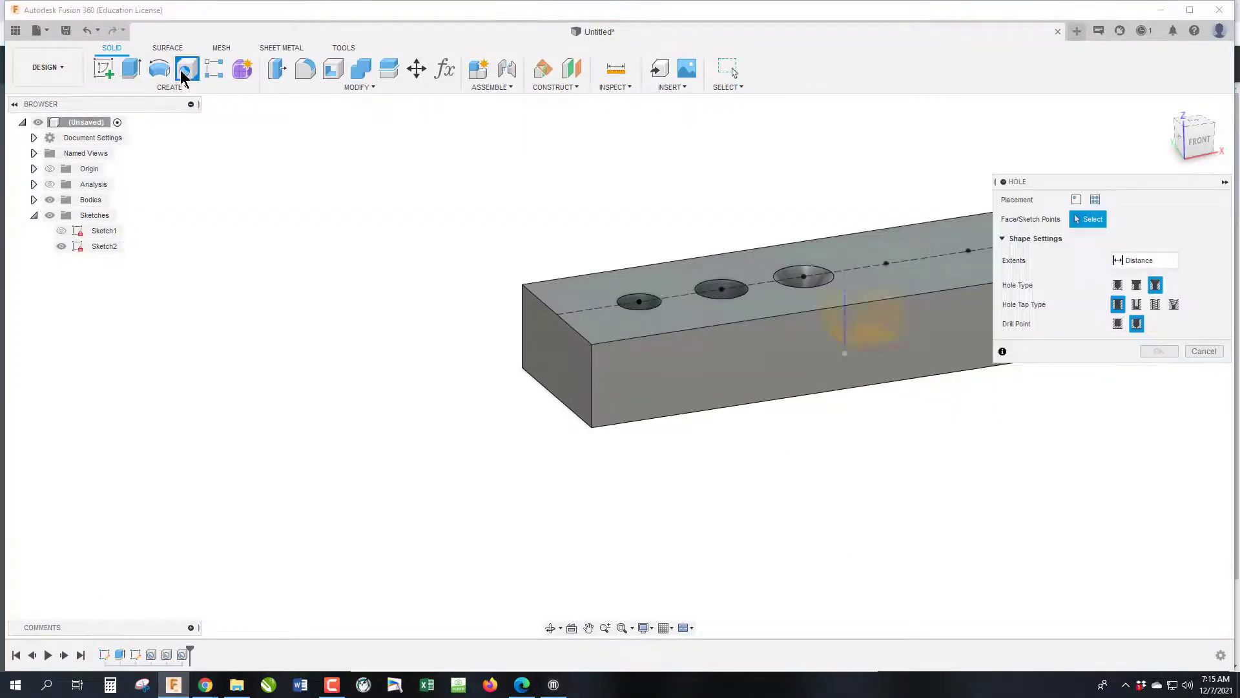
pyautogui.click(1117, 286)
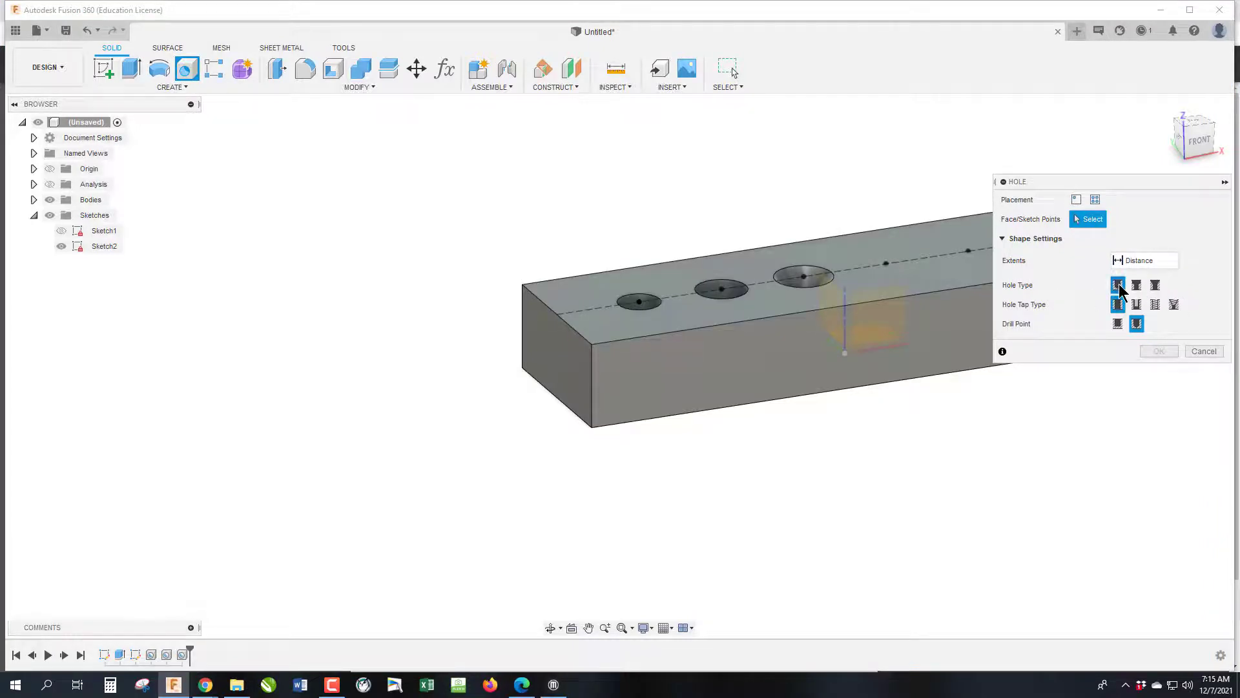
pyautogui.click(1155, 304)
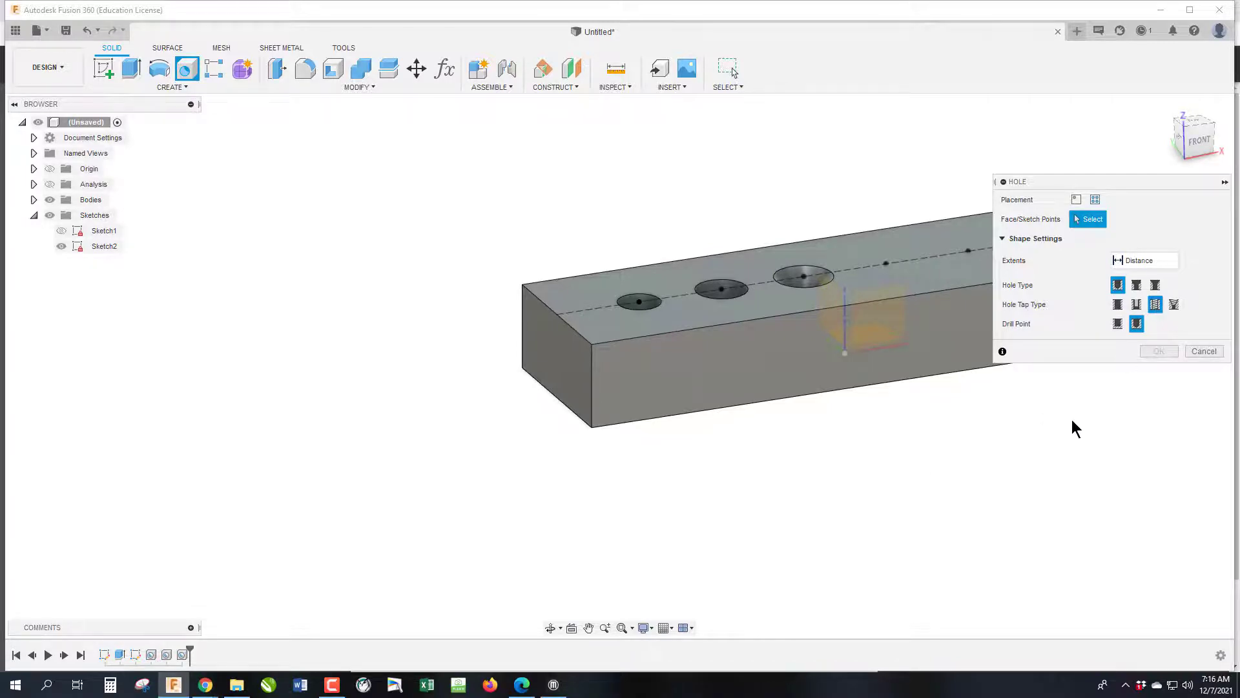
pyautogui.click(886, 264)
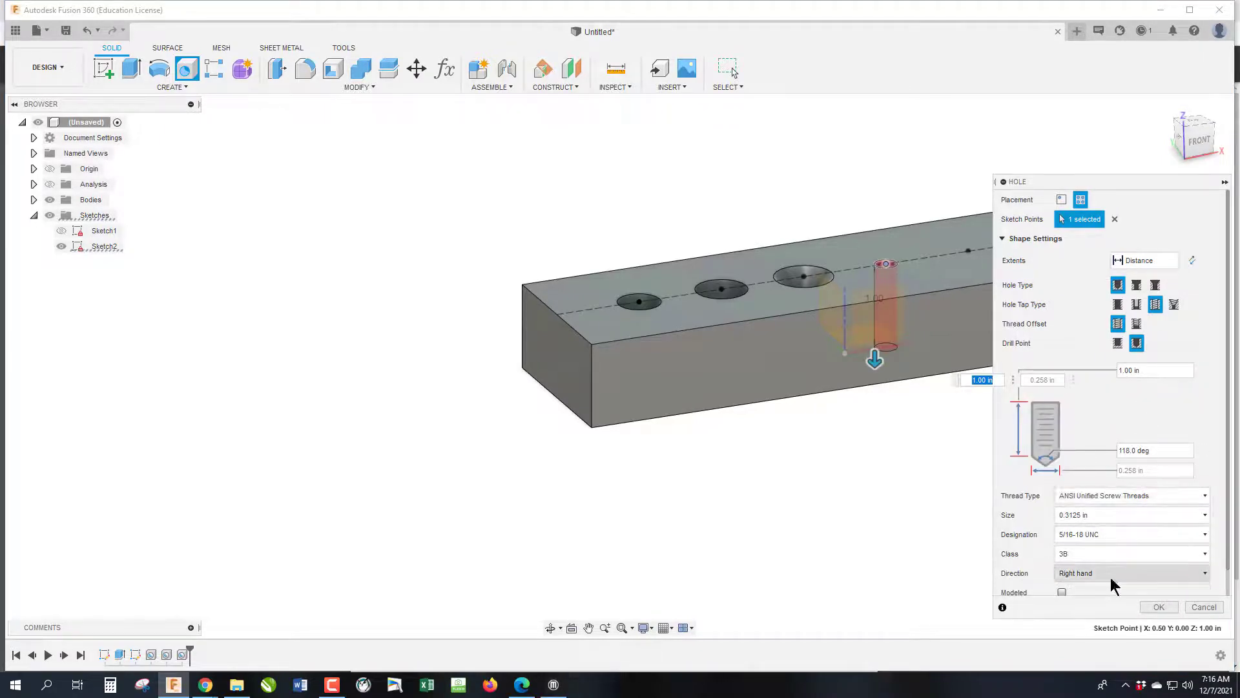
# Set the tapped hole 15 mm deep with ANSI Metric M Profile threads, then check the drawing
pyautogui.scroll(-1, 1112, 585)
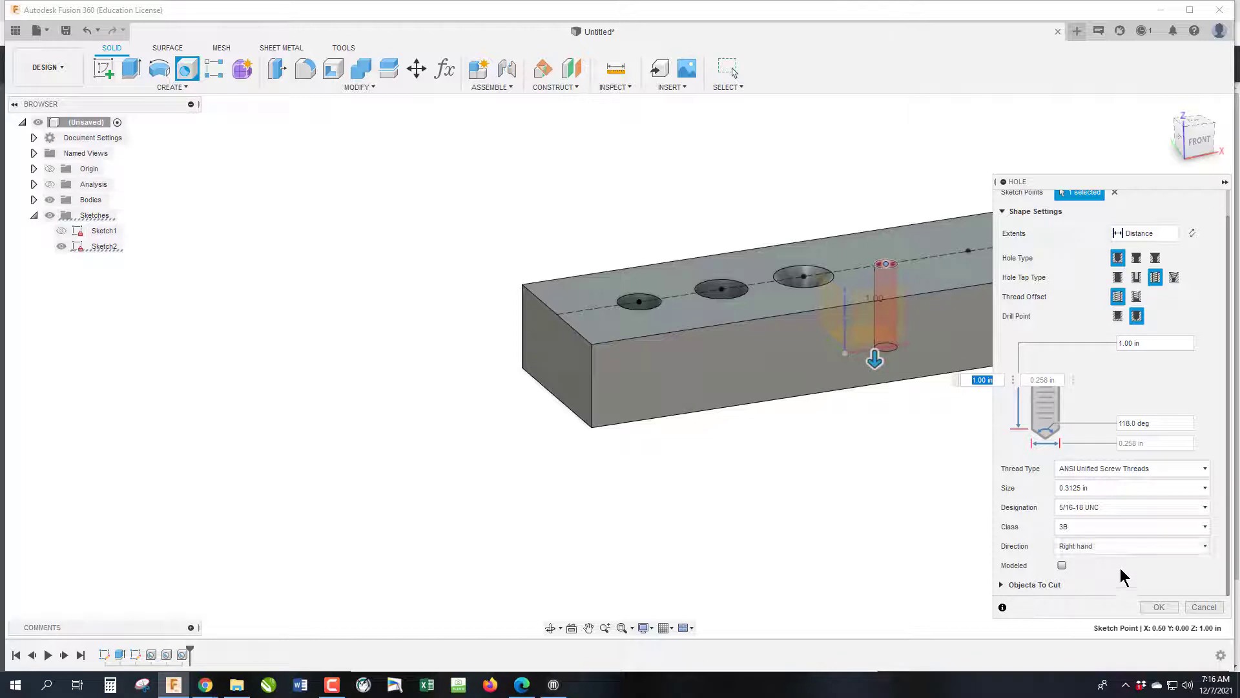
pyautogui.click(1153, 345)
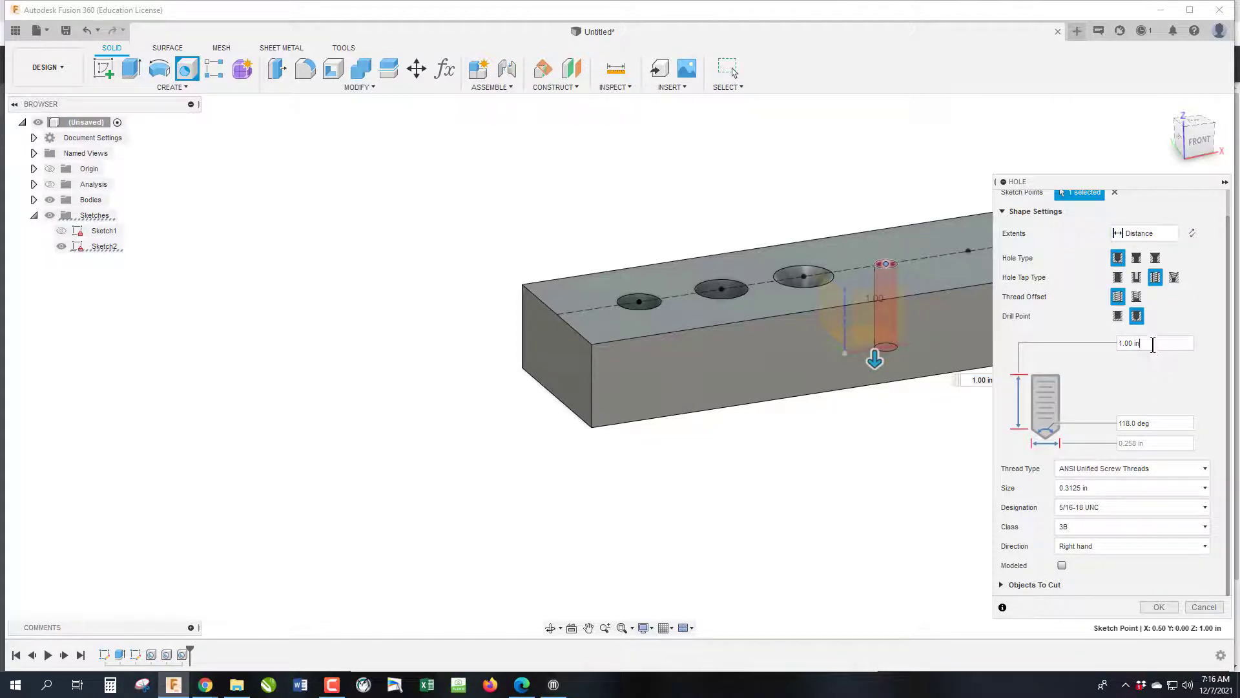
pyautogui.moveTo(1153, 344); pyautogui.dragTo(1088, 345)
pyautogui.write('15mm')
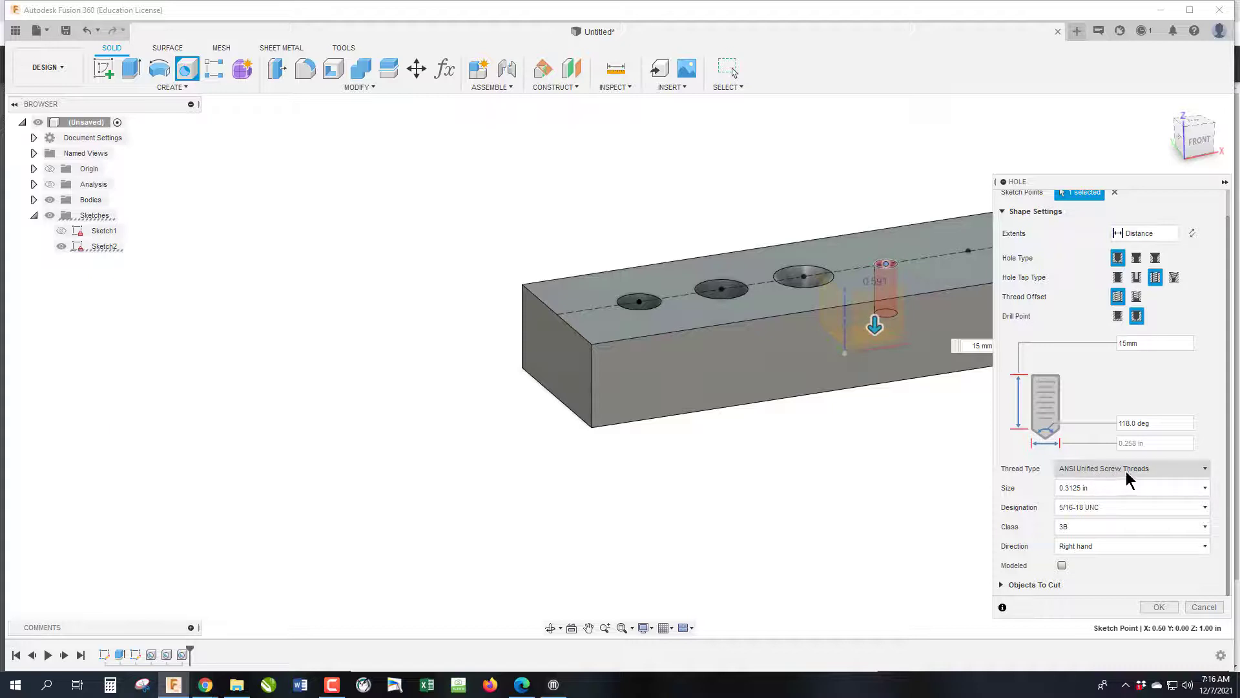
pyautogui.click(1125, 476)
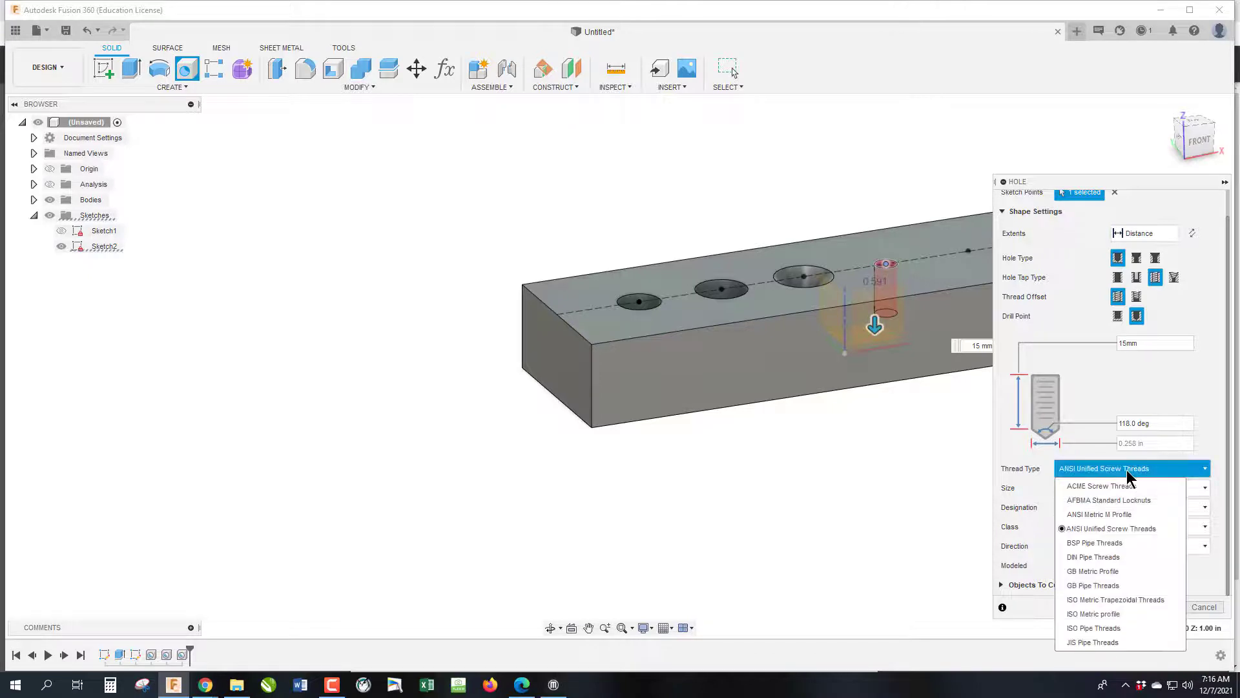
pyautogui.click(1118, 514)
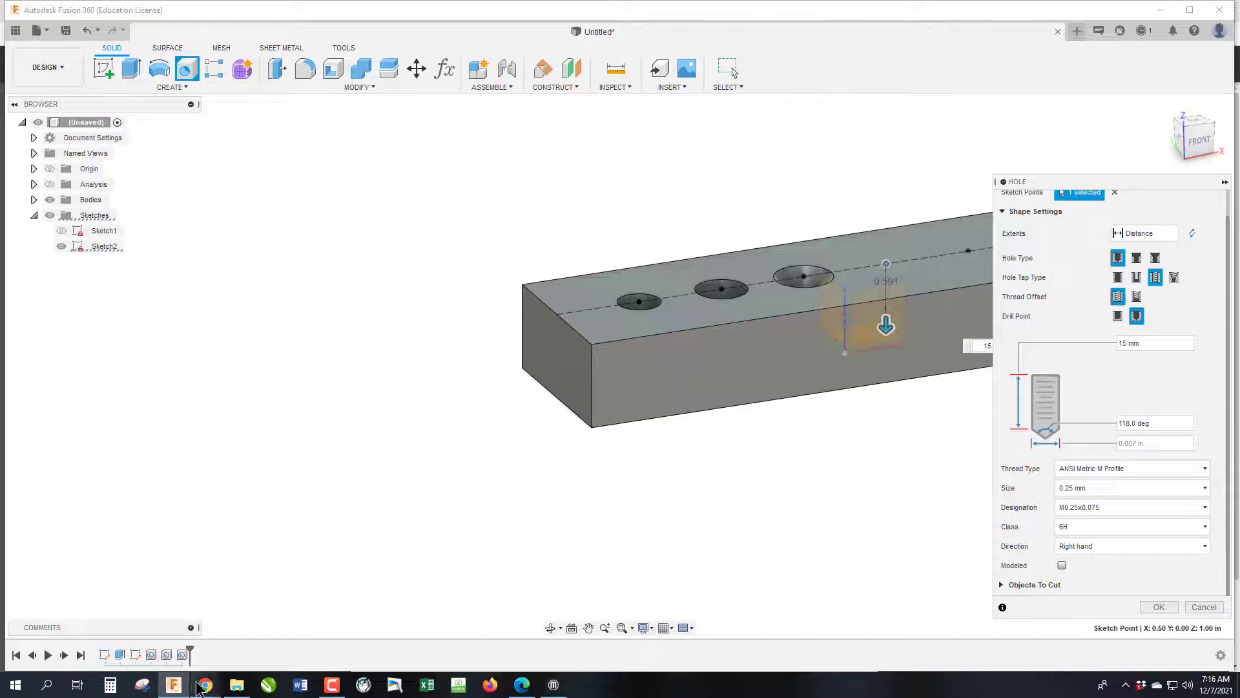
pyautogui.moveTo(200, 686)
pyautogui.click(284, 620)
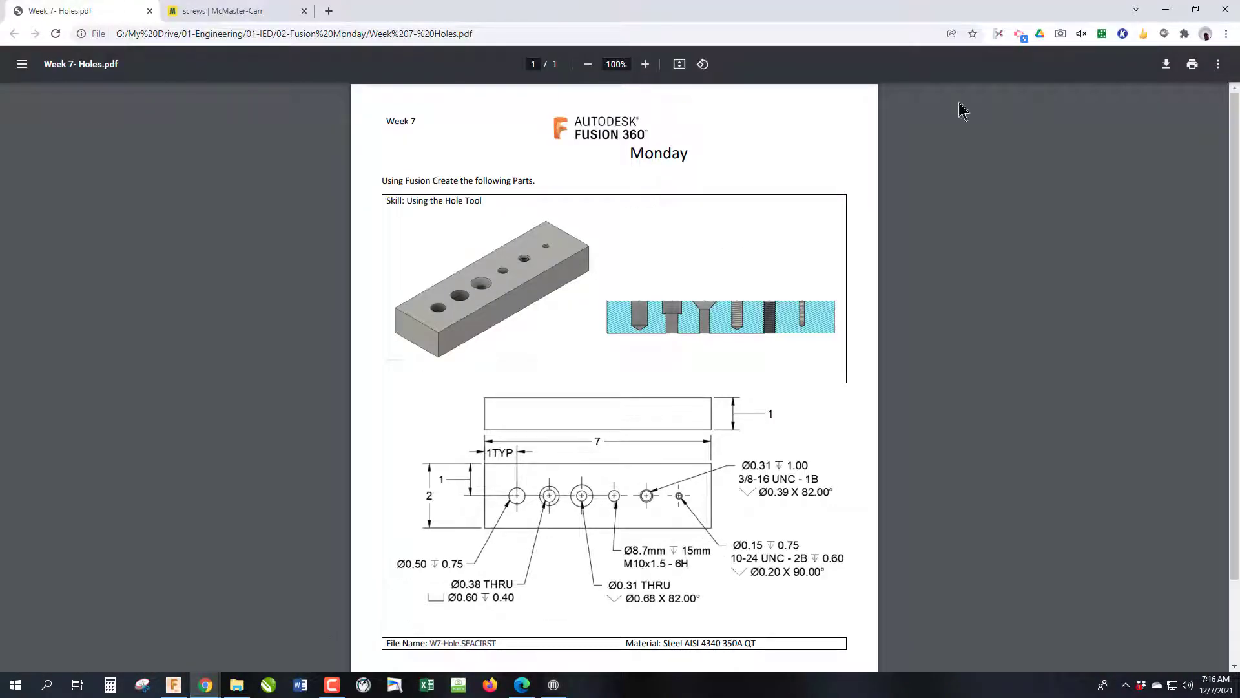
# Choose the 10.0 mm thread size and compare it with the drawing's M10x1.5 - 6H callout
pyautogui.click(173, 685)
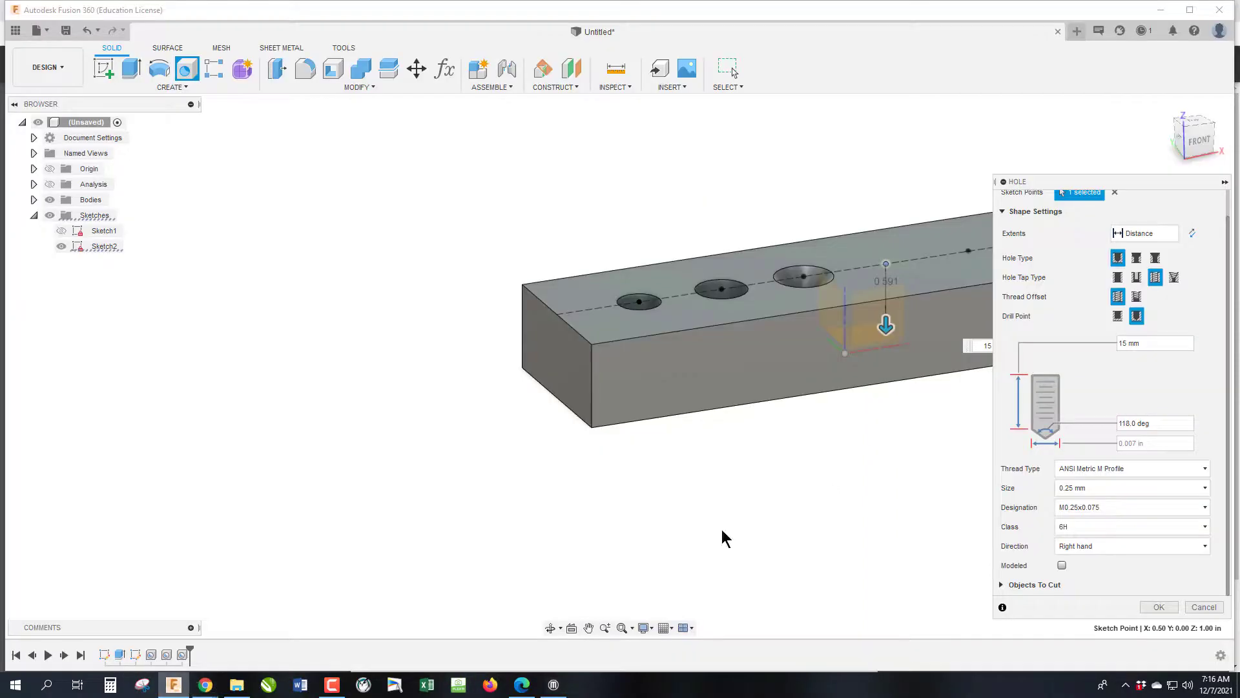
pyautogui.click(1111, 488)
pyautogui.scroll(-5, 1111, 418)
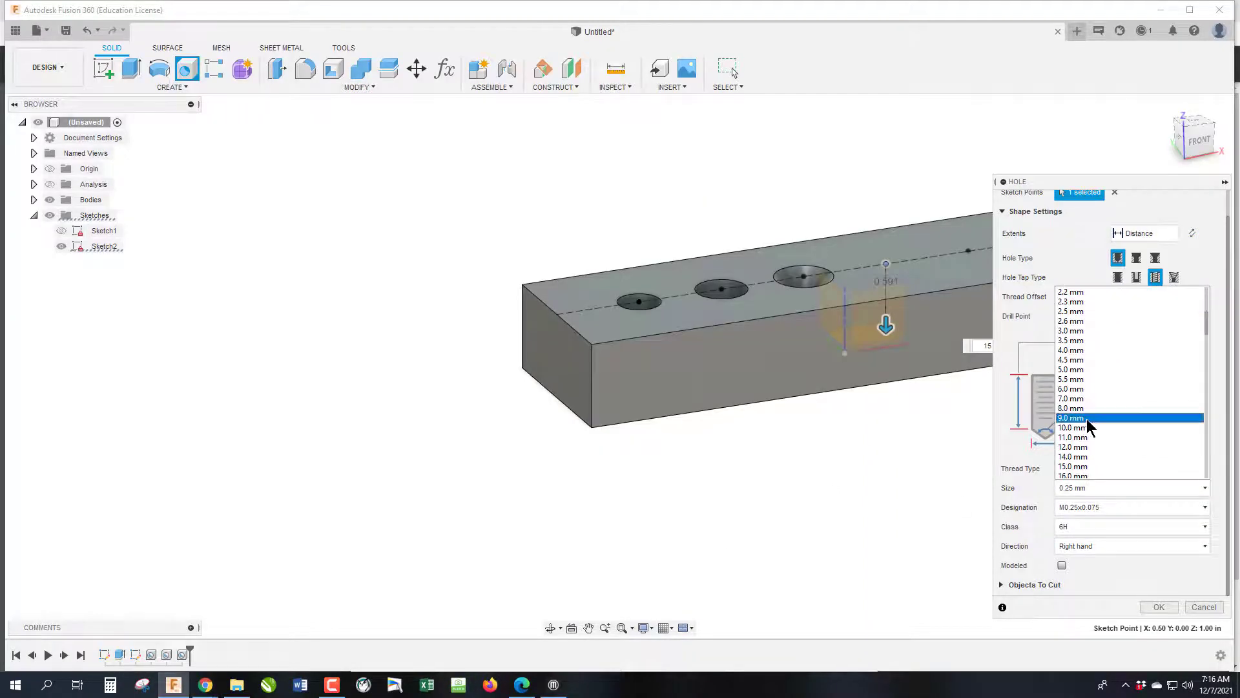
pyautogui.click(1083, 428)
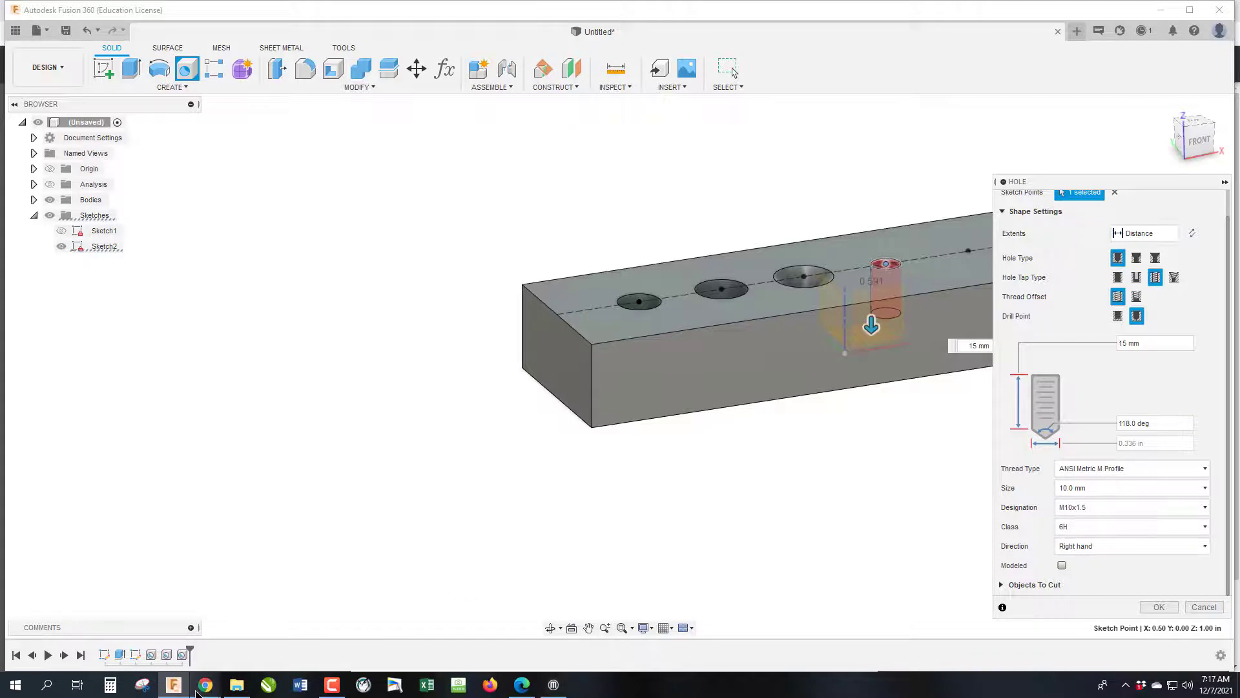
pyautogui.moveTo(221, 674)
pyautogui.click(347, 630)
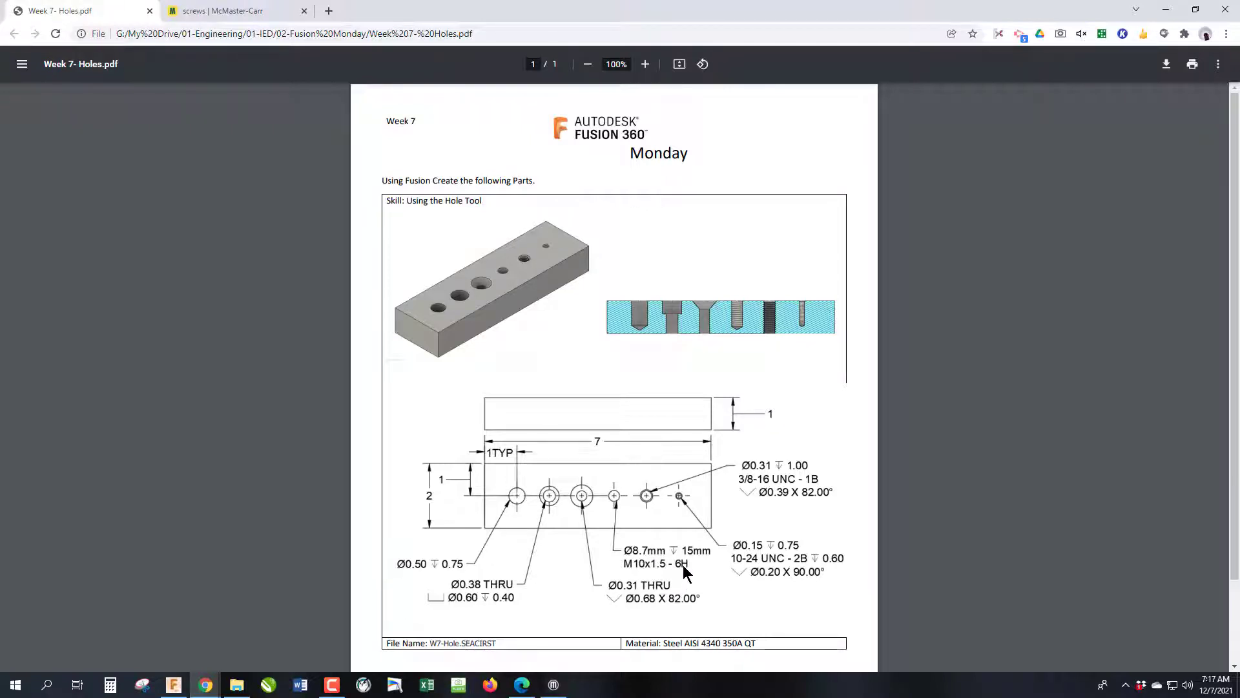
pyautogui.click(1168, 13)
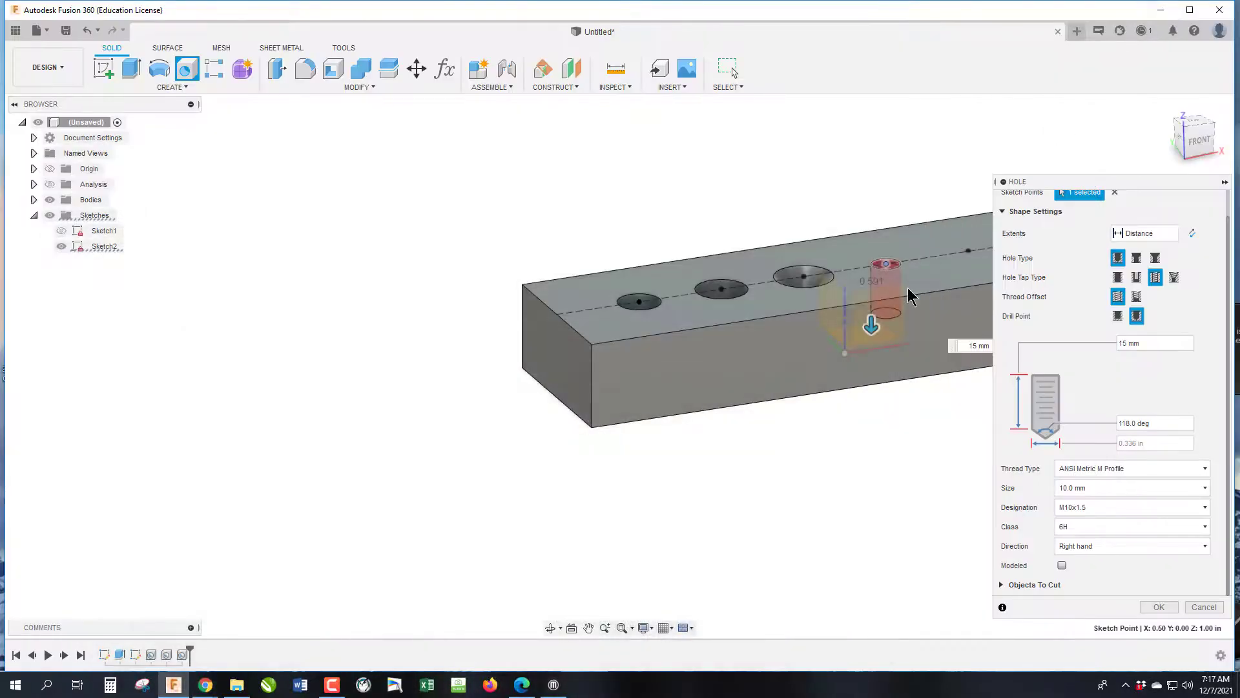
# Create the M10x1.5 tapped hole and inspect all four hole profiles in a front section view
pyautogui.click(1152, 607)
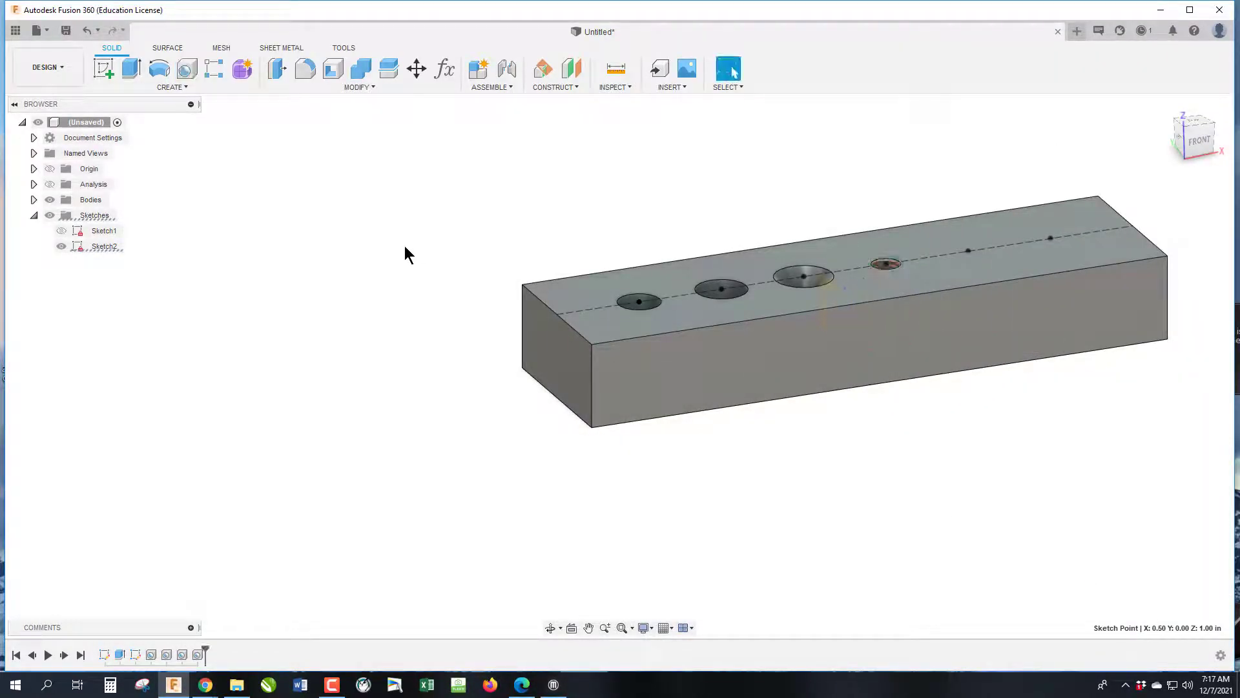
pyautogui.click(50, 184)
pyautogui.scroll(3, 911, 300)
pyautogui.scroll(2, 911, 300)
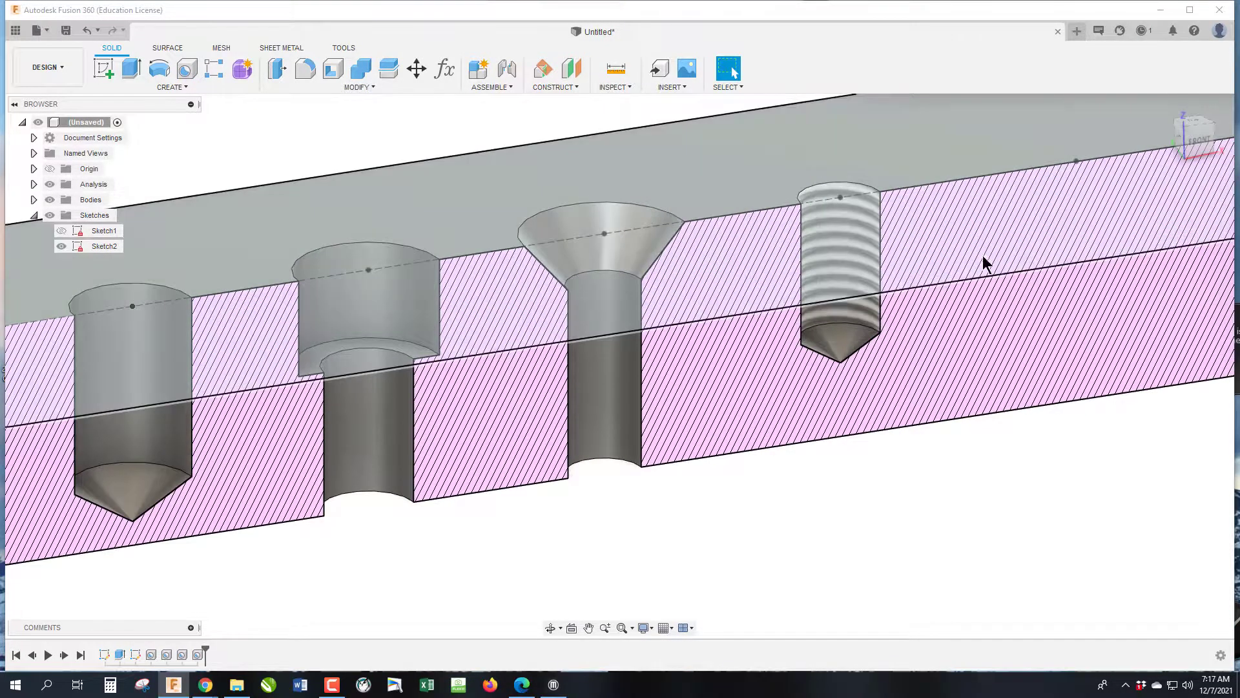
pyautogui.click(1202, 144)
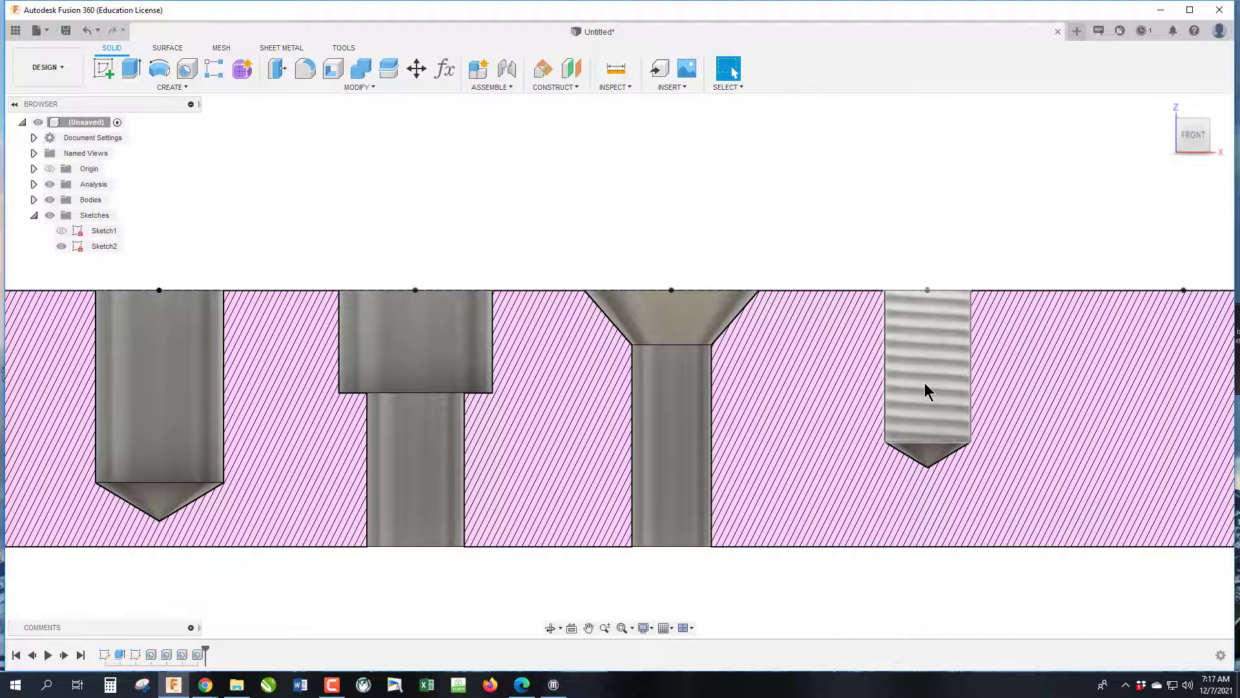
pyautogui.click(1181, 122)
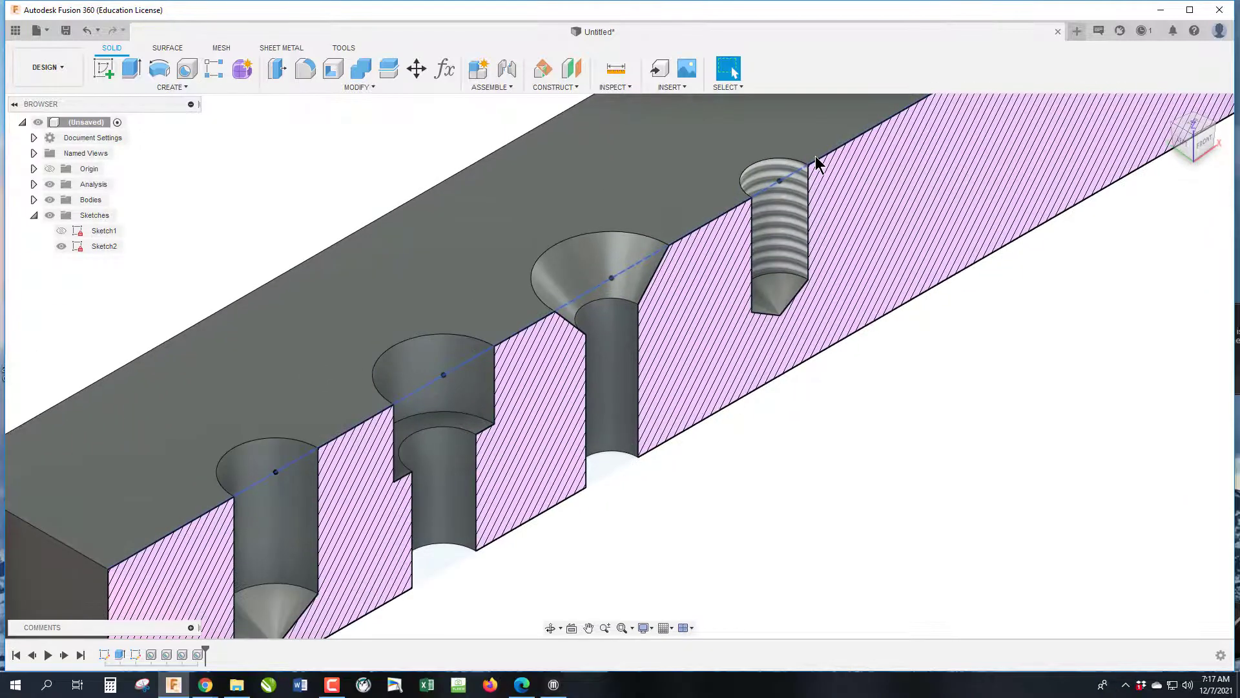
pyautogui.scroll(-3, 815, 156)
pyautogui.scroll(2, 692, 440)
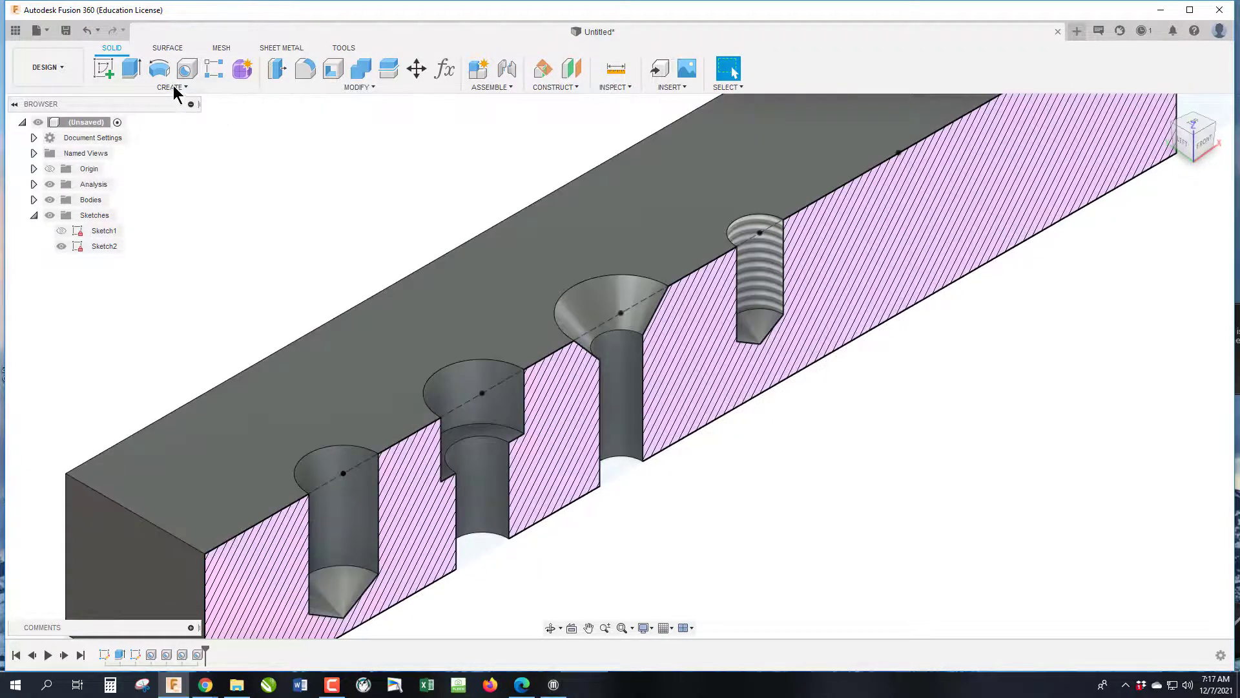
# Hide the section cut, start a hole on the fifth centerline point, and view its drawing callout
pyautogui.click(50, 184)
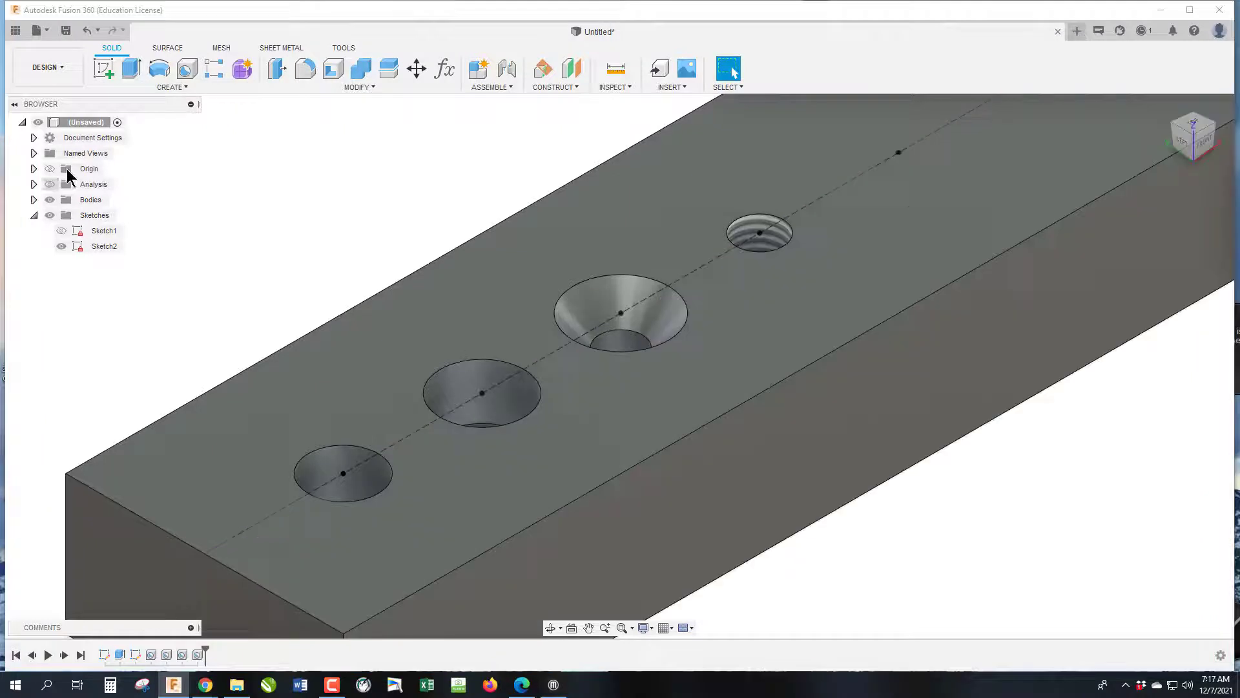
pyautogui.click(187, 70)
pyautogui.click(898, 153)
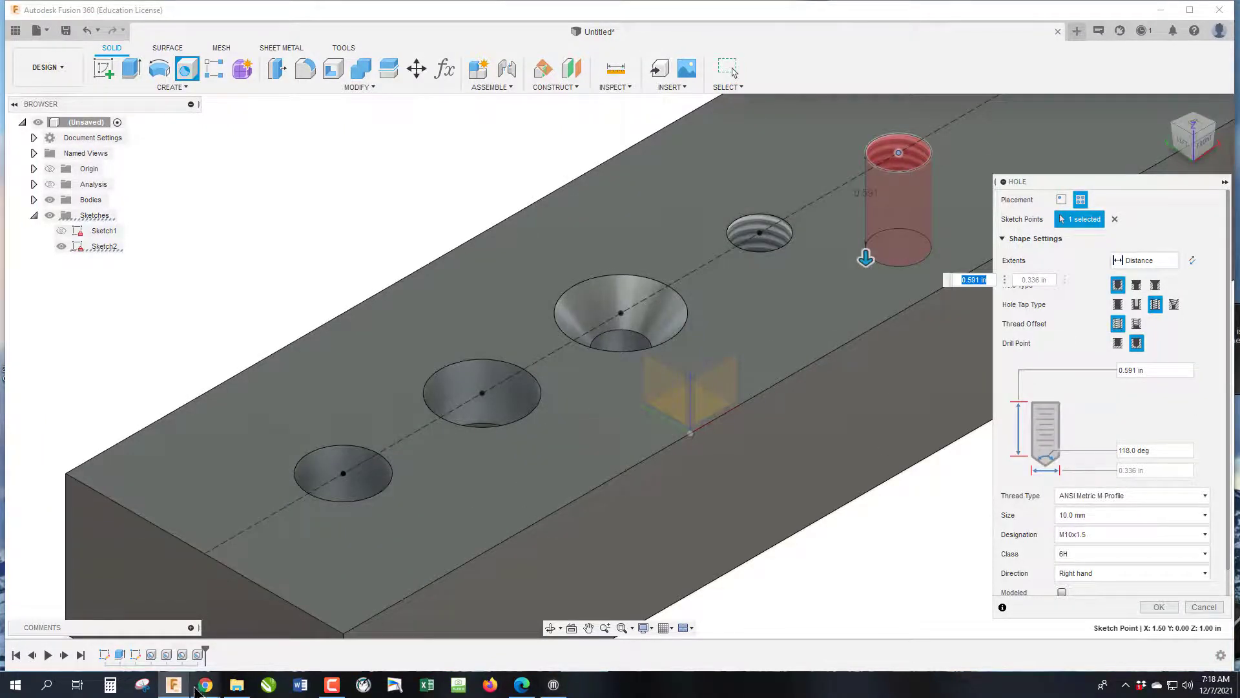
pyautogui.moveTo(205, 686)
pyautogui.click(398, 611)
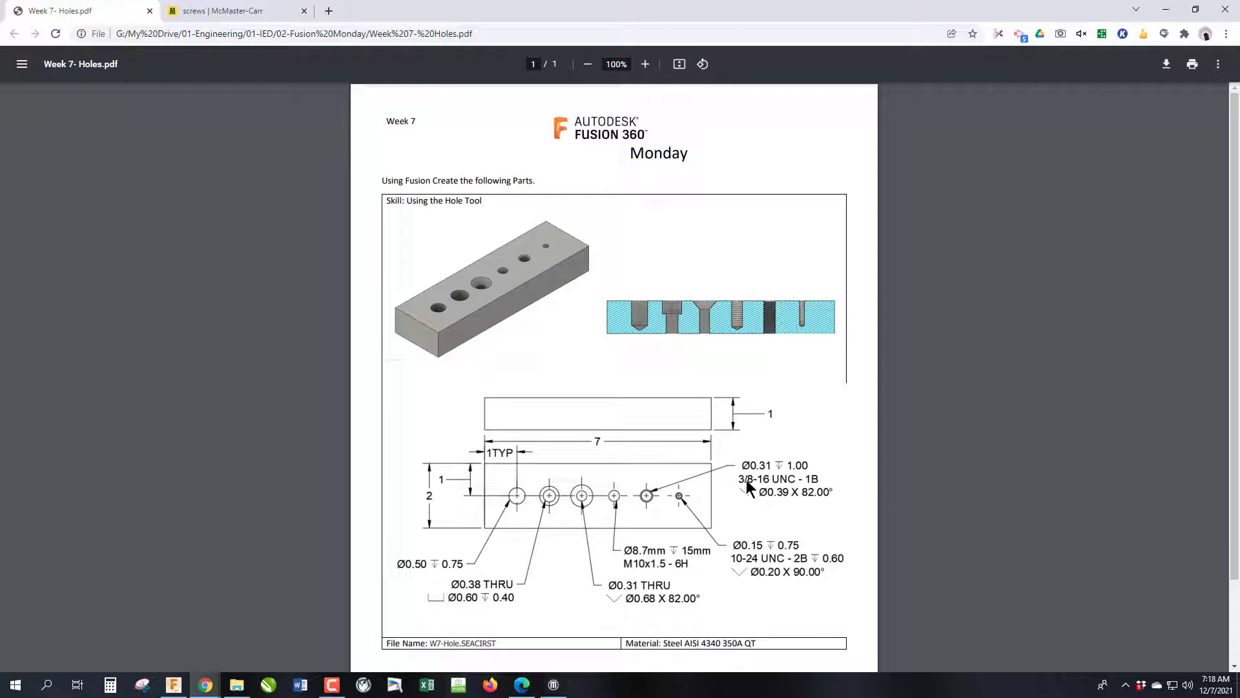
# Set the hole's thread to ANSI Unified Screw Threads, size 0.375 in, for 3/8-16 UNC
pyautogui.click(174, 684)
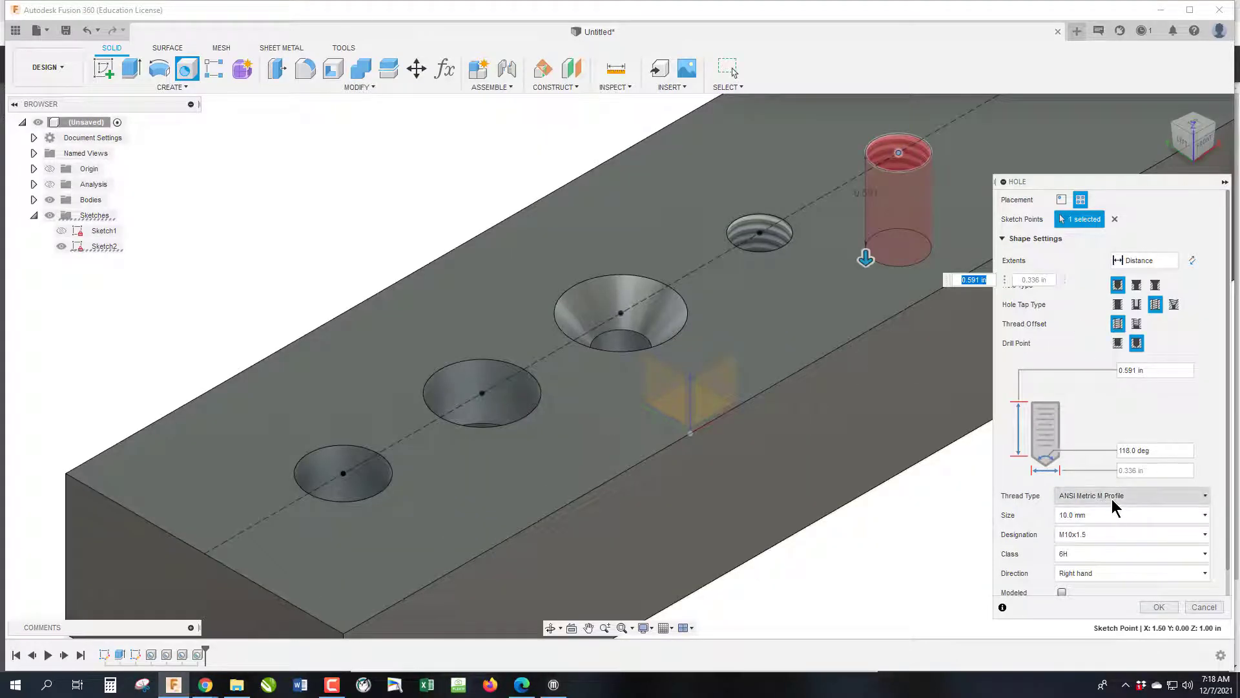
pyautogui.click(1111, 498)
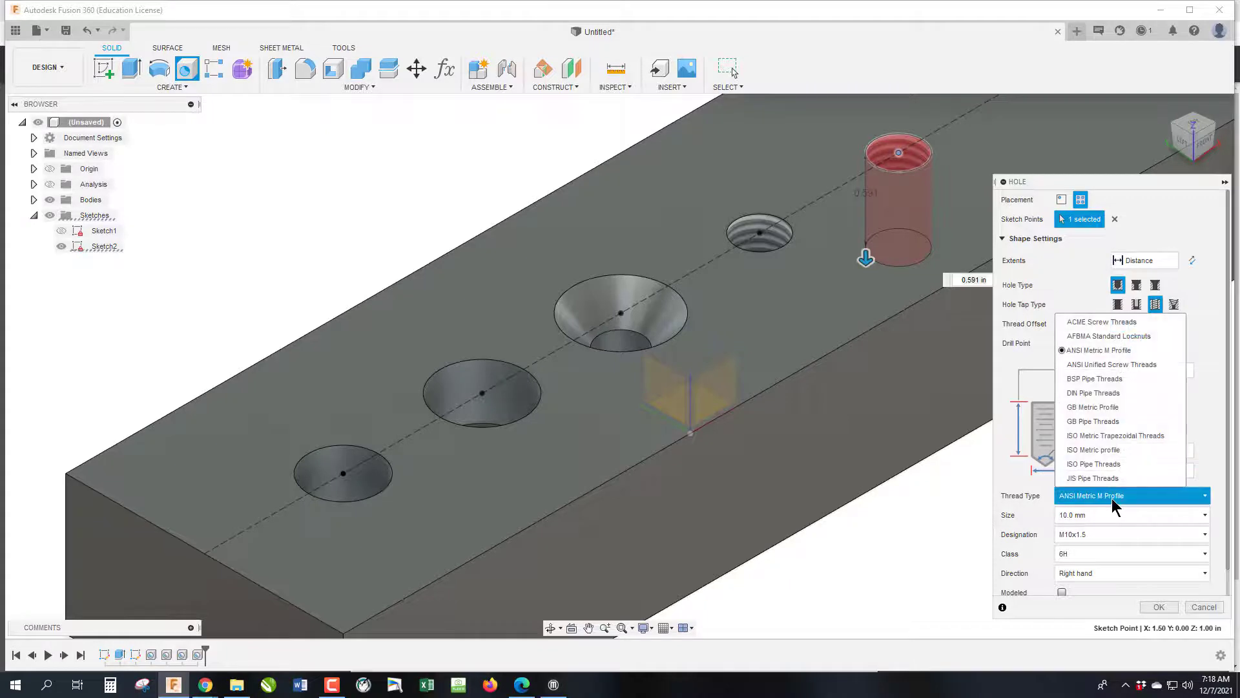
pyautogui.click(1130, 363)
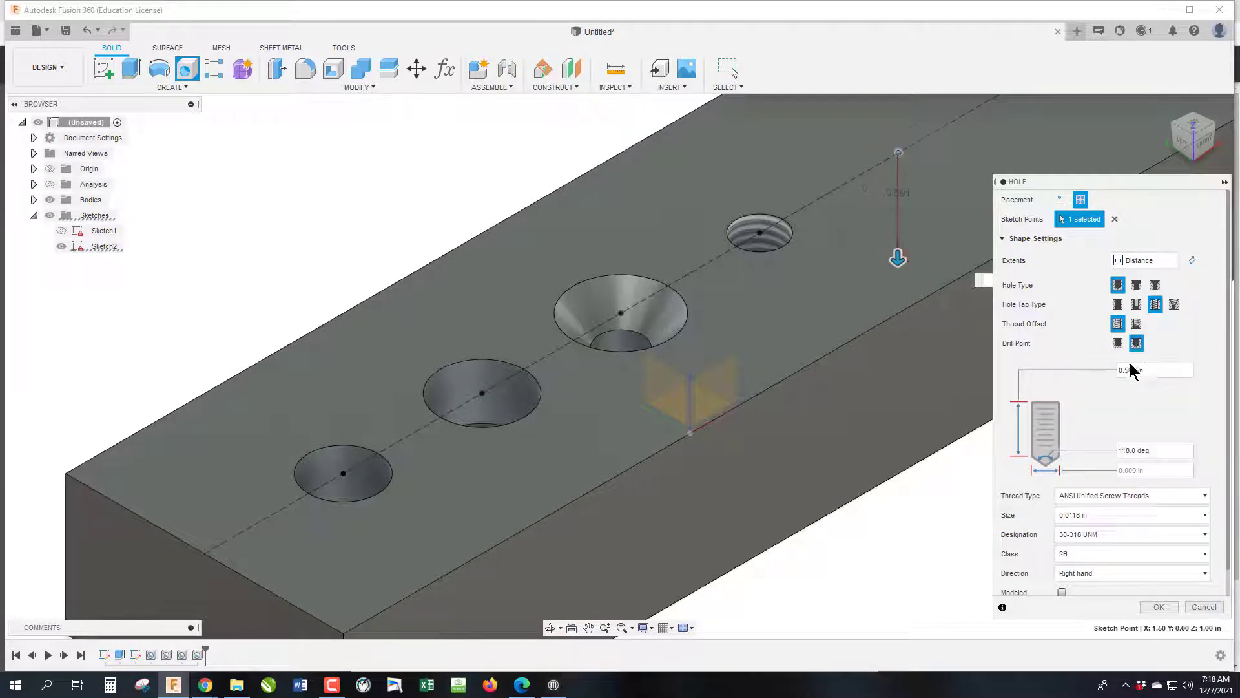
pyautogui.click(1121, 518)
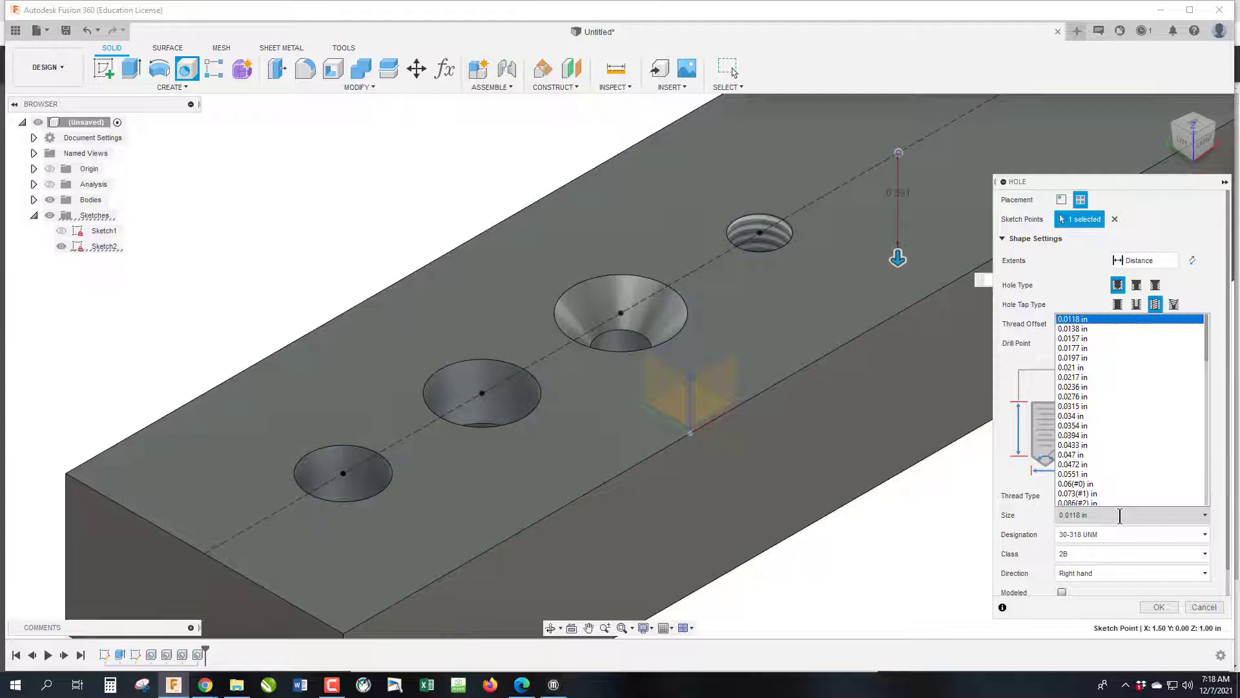
pyautogui.scroll(-3, 1121, 498)
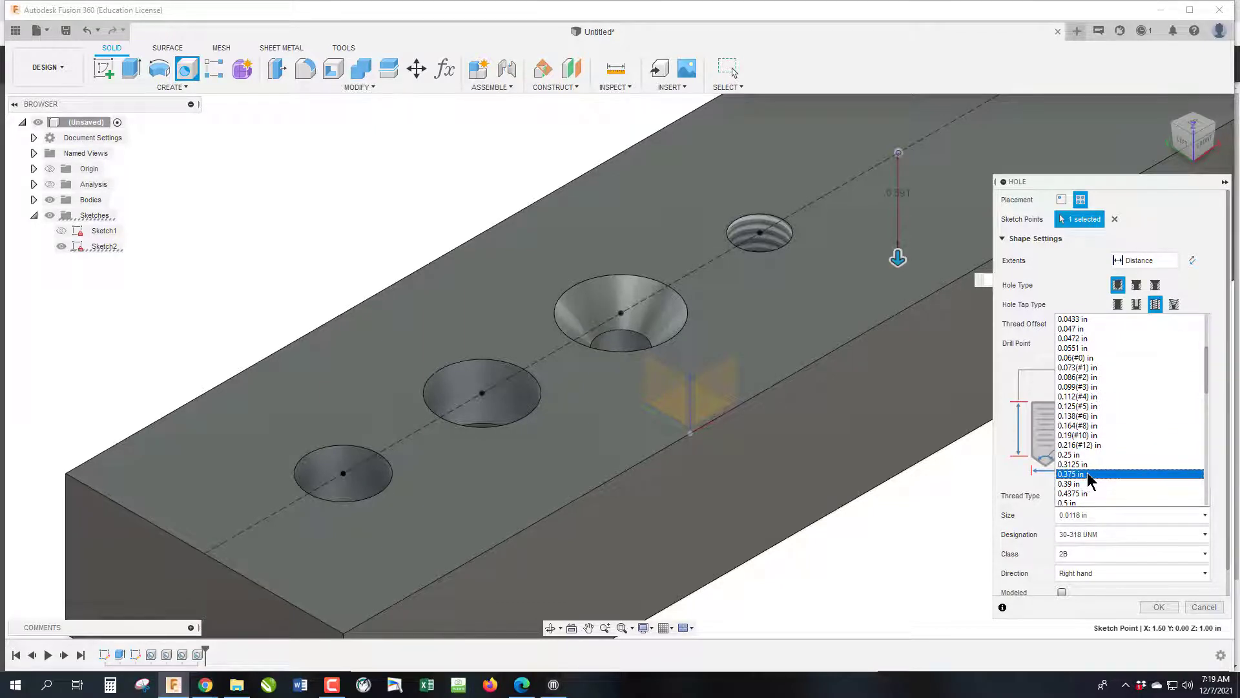
pyautogui.click(1089, 479)
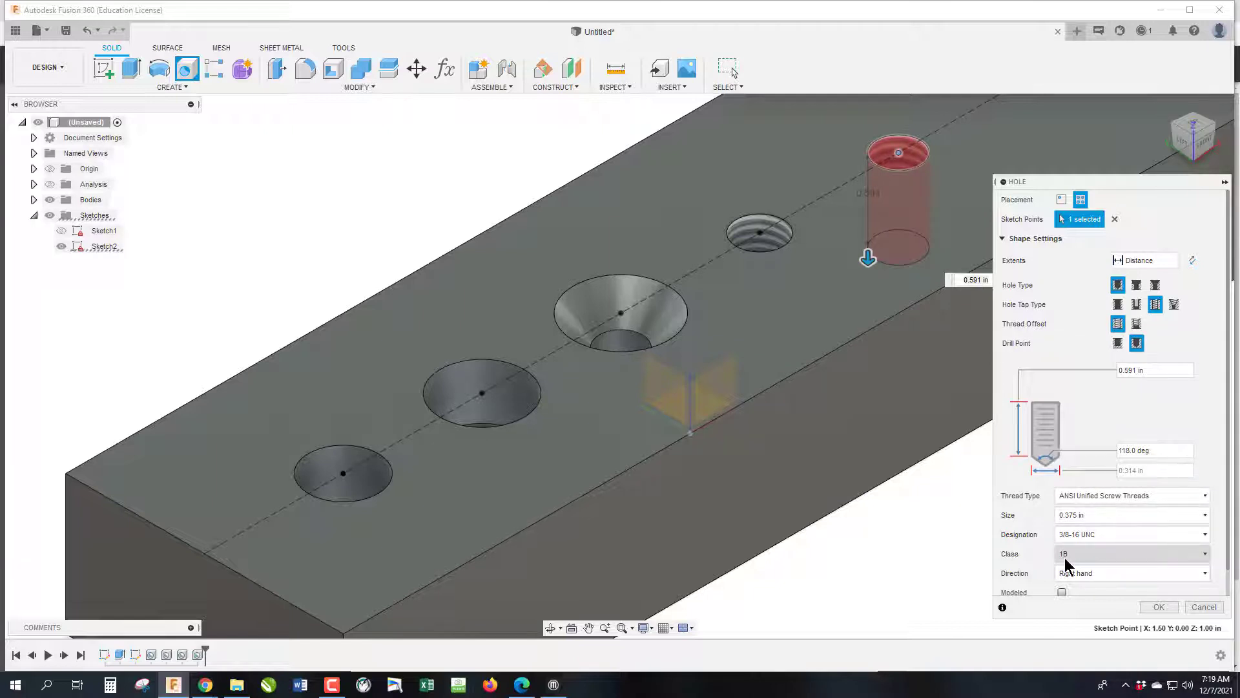
# Check the drawing for the fifth hole's remaining countersink callout details
pyautogui.scroll(-1, 1066, 567)
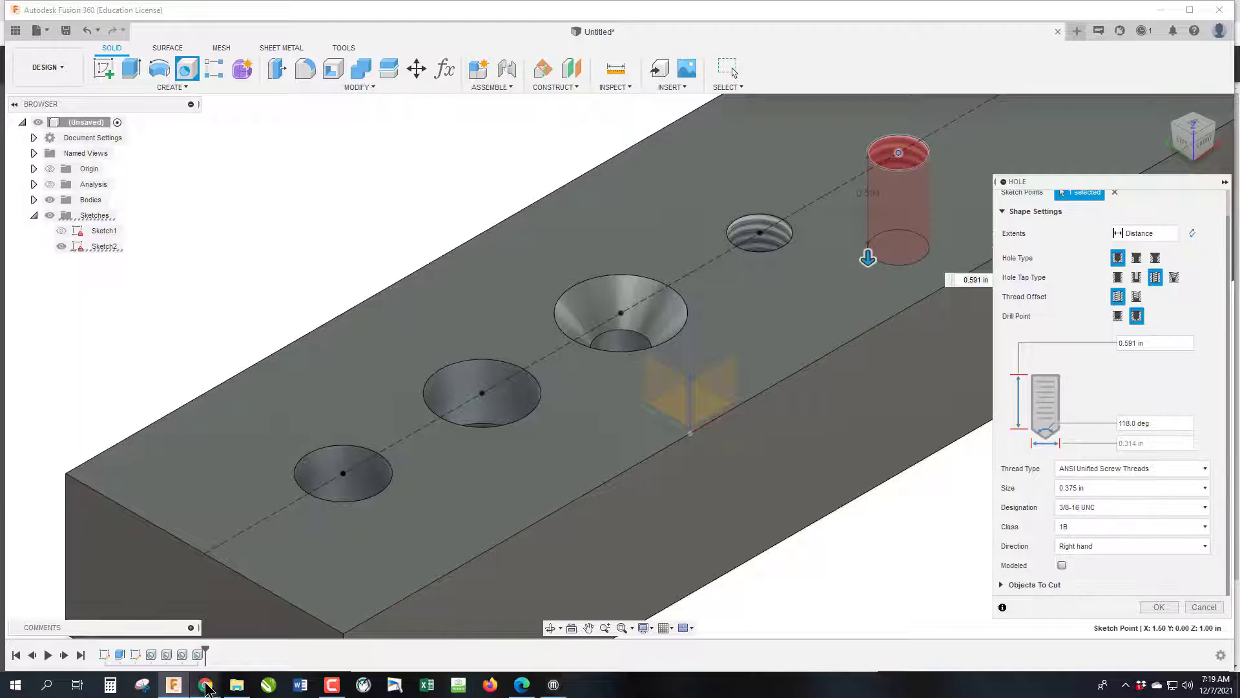
pyautogui.moveTo(204, 684)
pyautogui.click(313, 636)
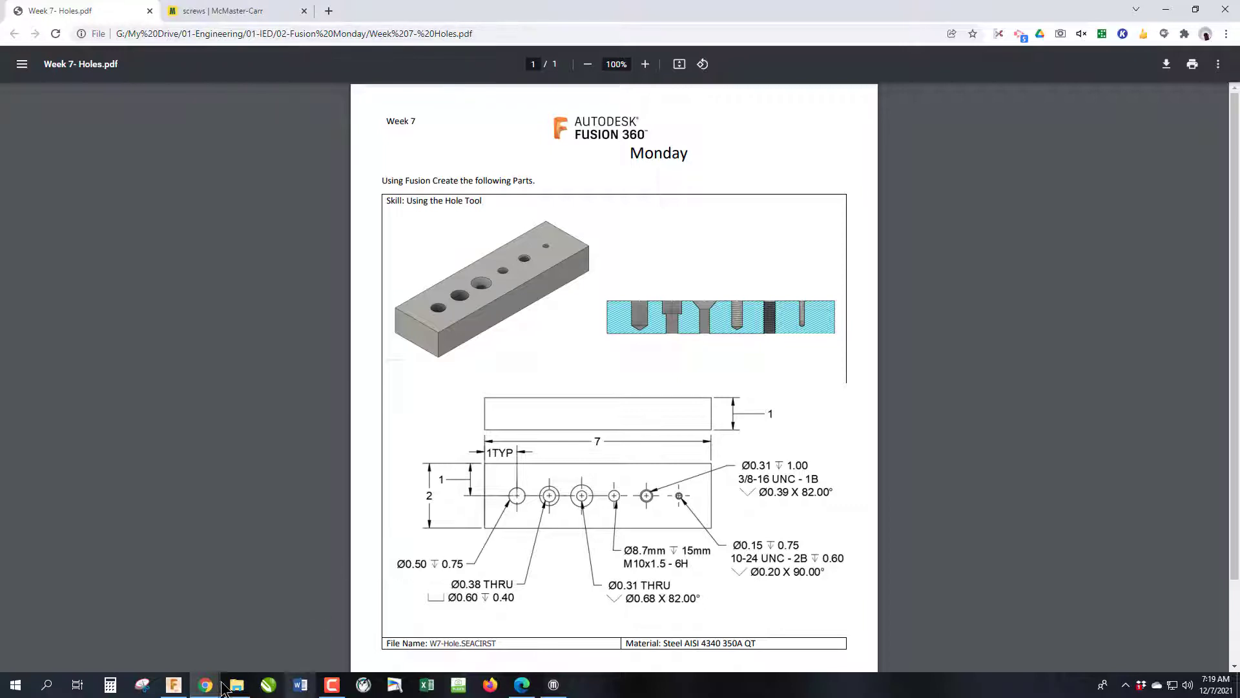
# Make the hole a countersink with a 0.39 in countersink diameter
pyautogui.click(173, 684)
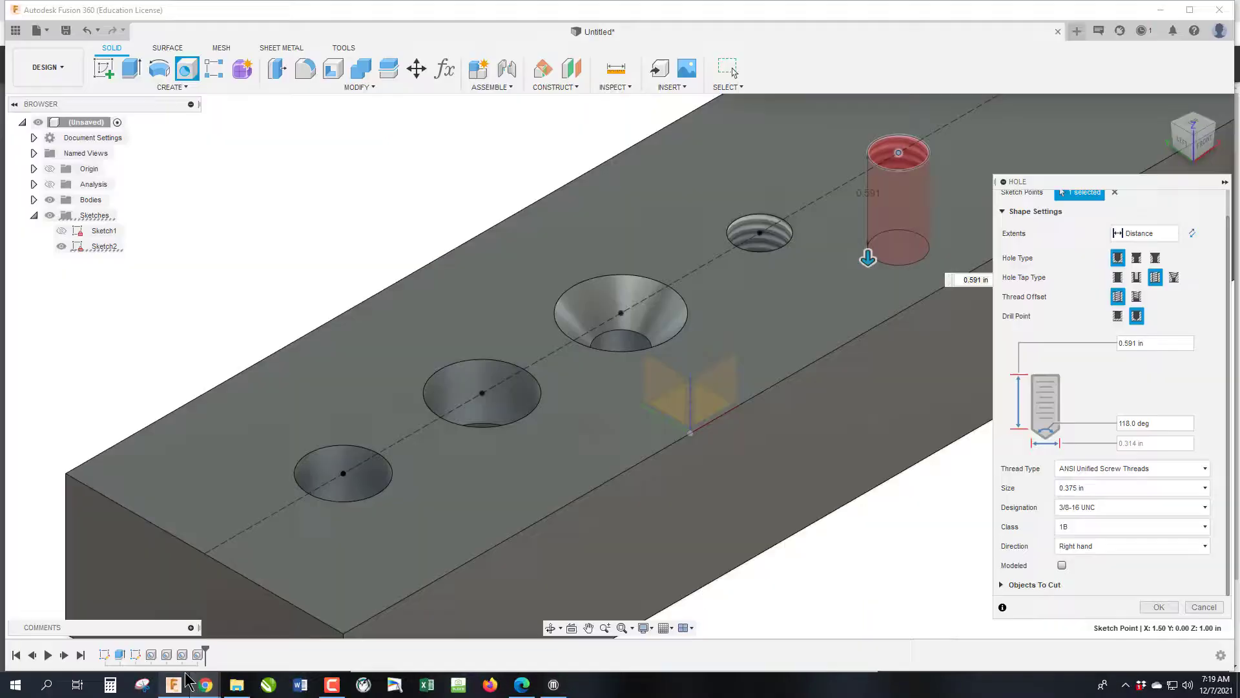
pyautogui.click(1155, 258)
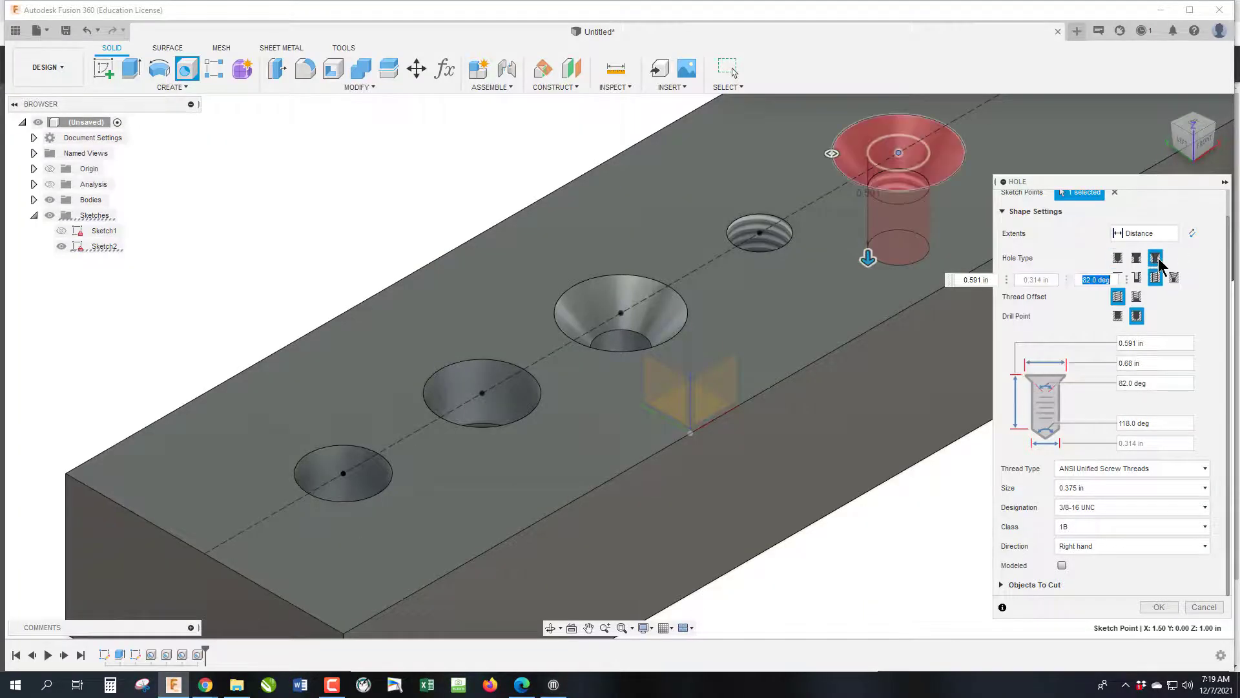
pyautogui.click(1147, 363)
pyautogui.moveTo(1166, 363); pyautogui.dragTo(1108, 363)
pyautogui.write('.39')
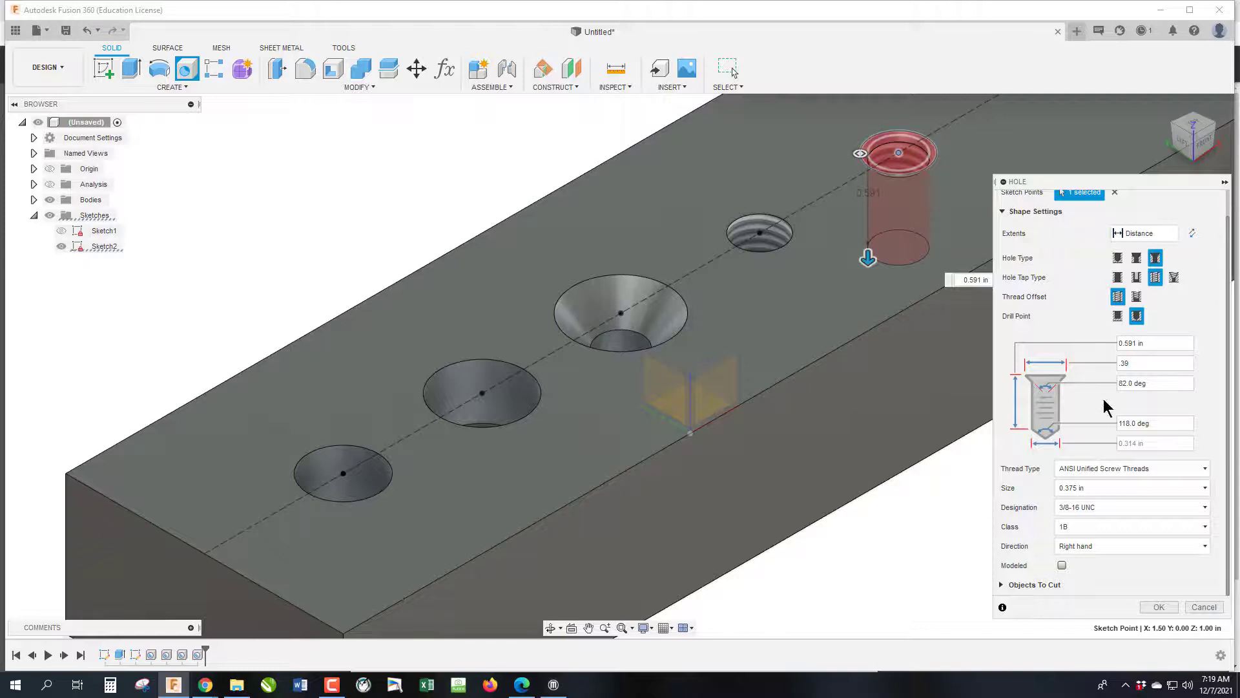
# Set a fixed 1 in hole depth and model the threads physically
pyautogui.click(1173, 234)
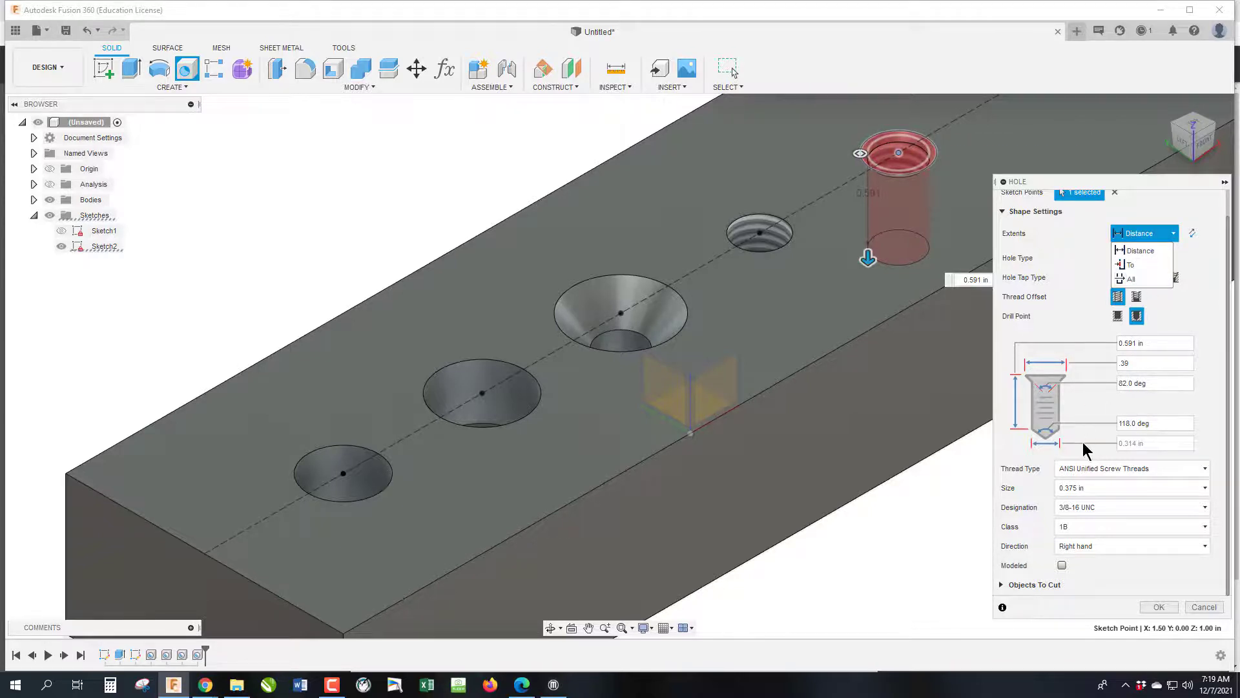
pyautogui.click(1151, 339)
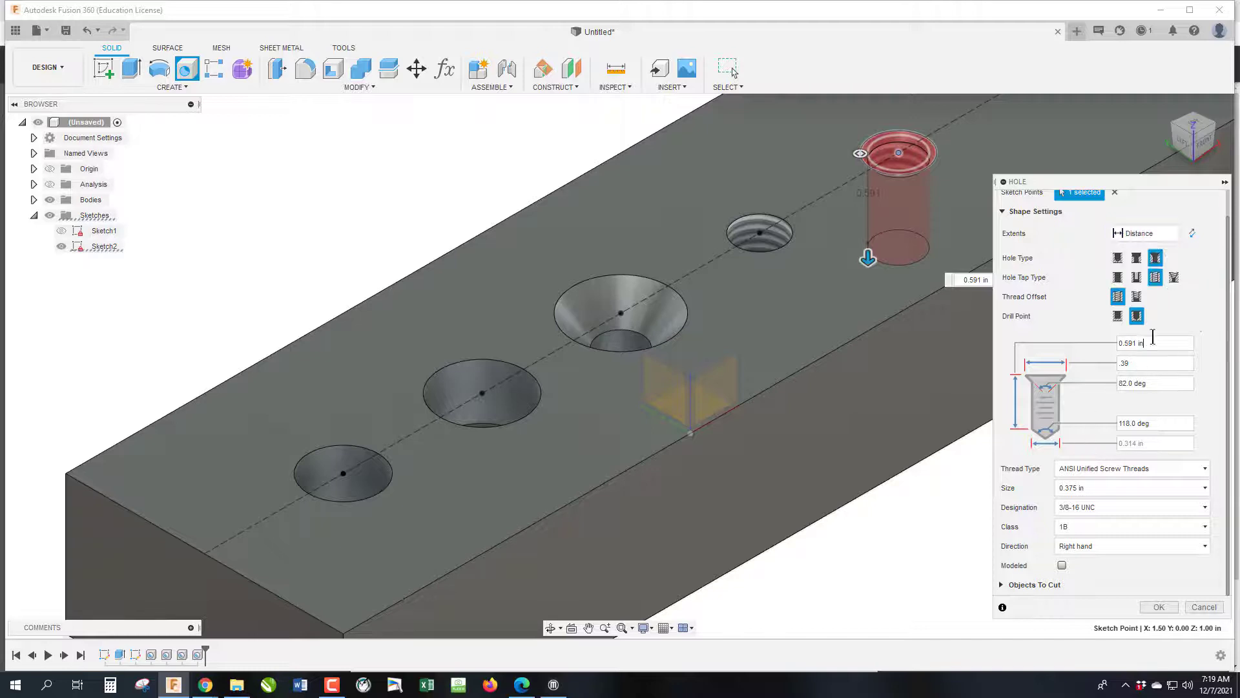
pyautogui.click(1153, 340)
pyautogui.write('1')
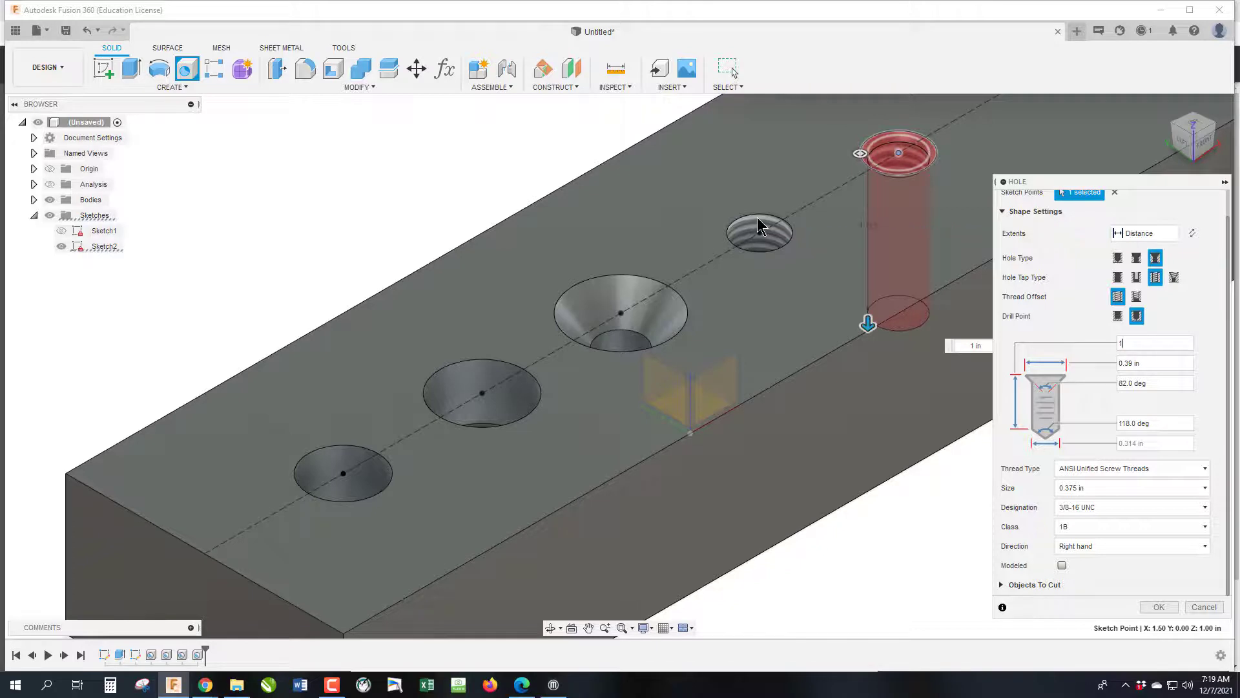
pyautogui.click(1062, 566)
pyautogui.click(1157, 607)
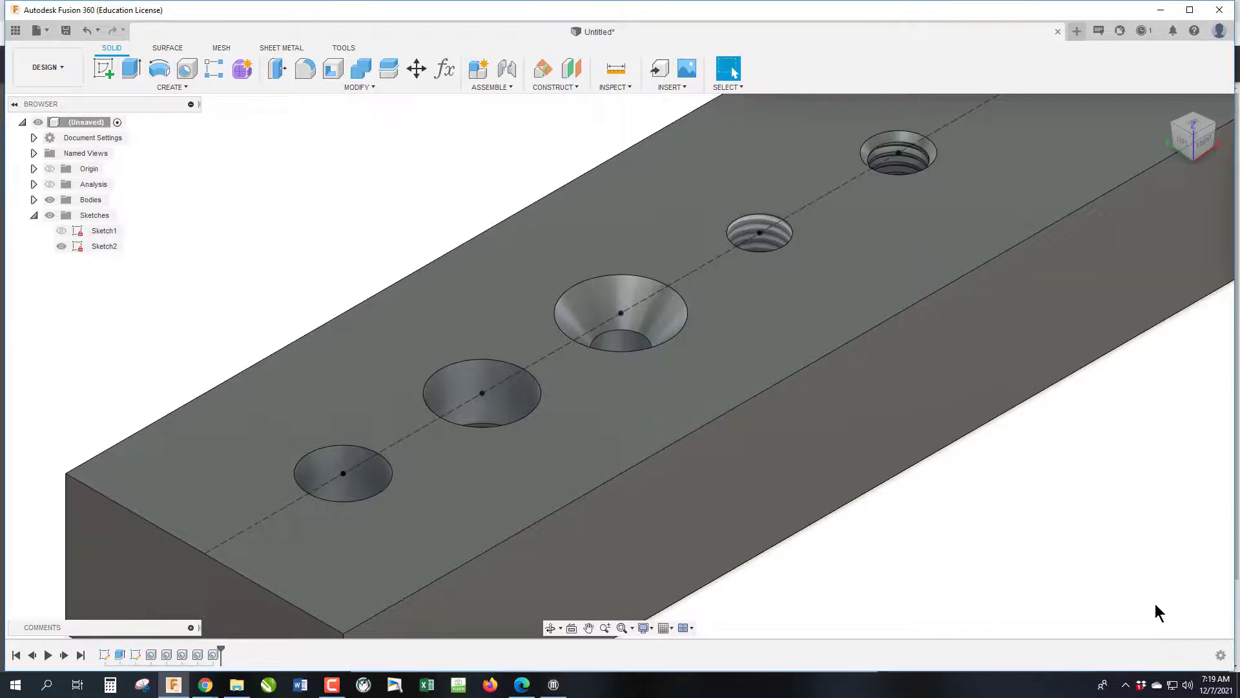
pyautogui.click(49, 184)
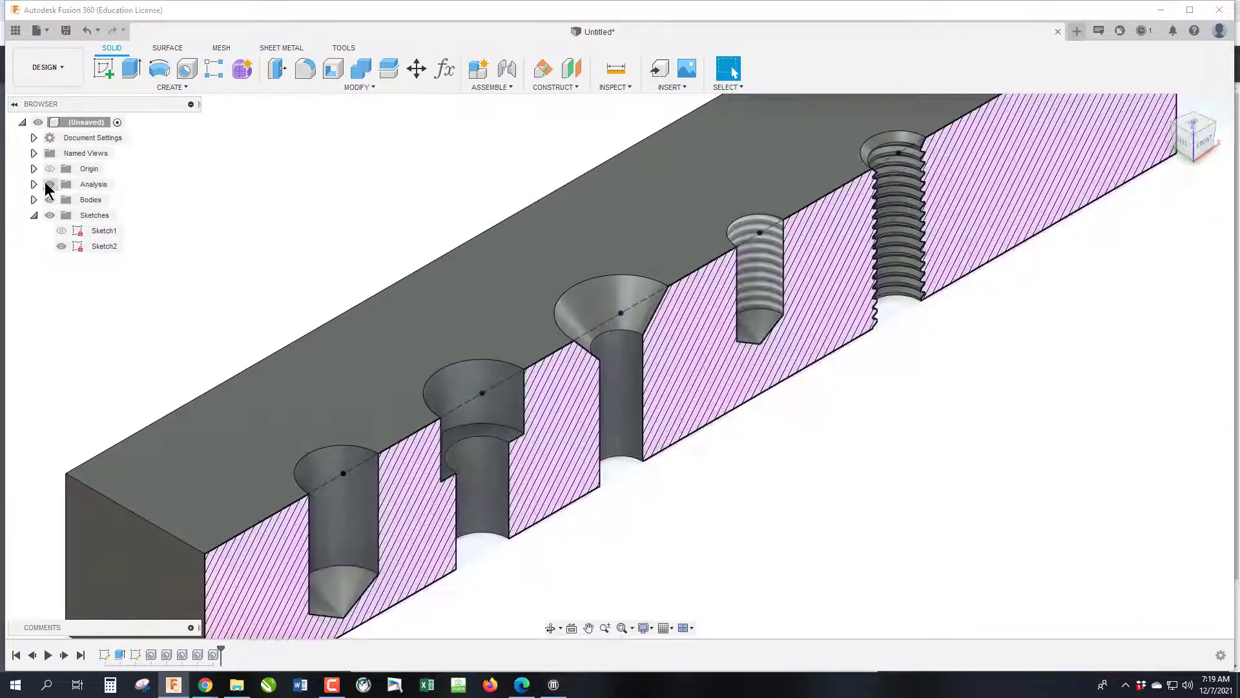
pyautogui.click(1197, 149)
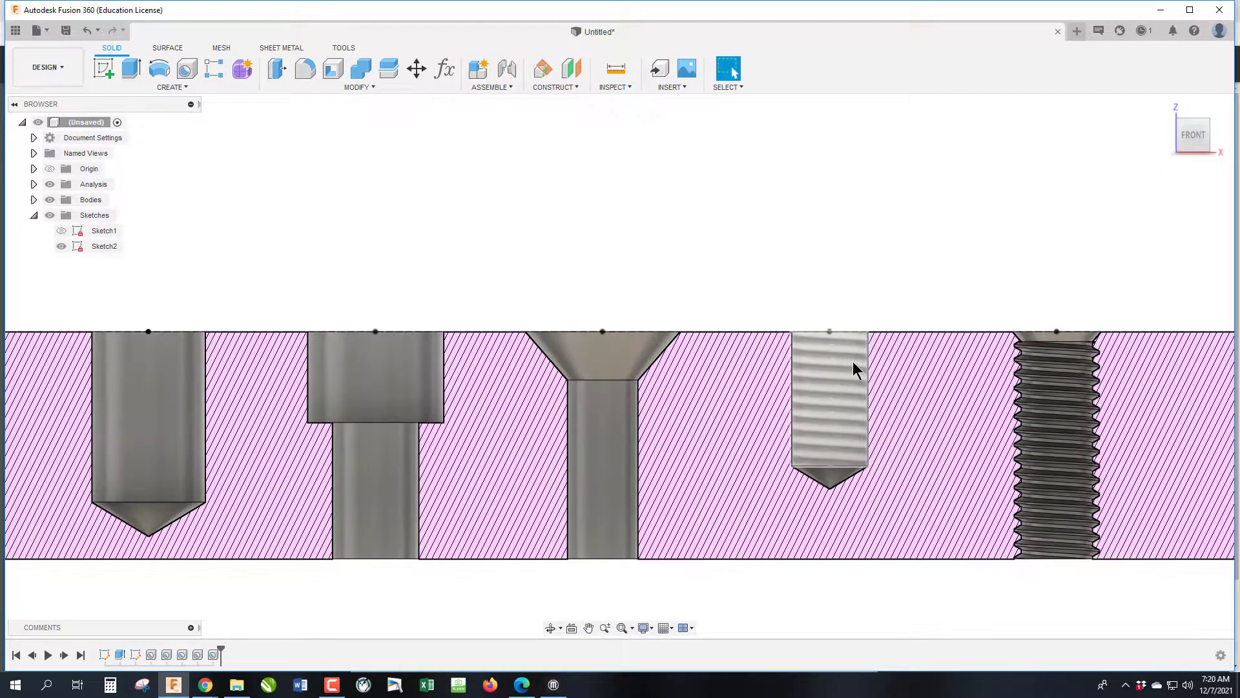
pyautogui.scroll(5, 1042, 389)
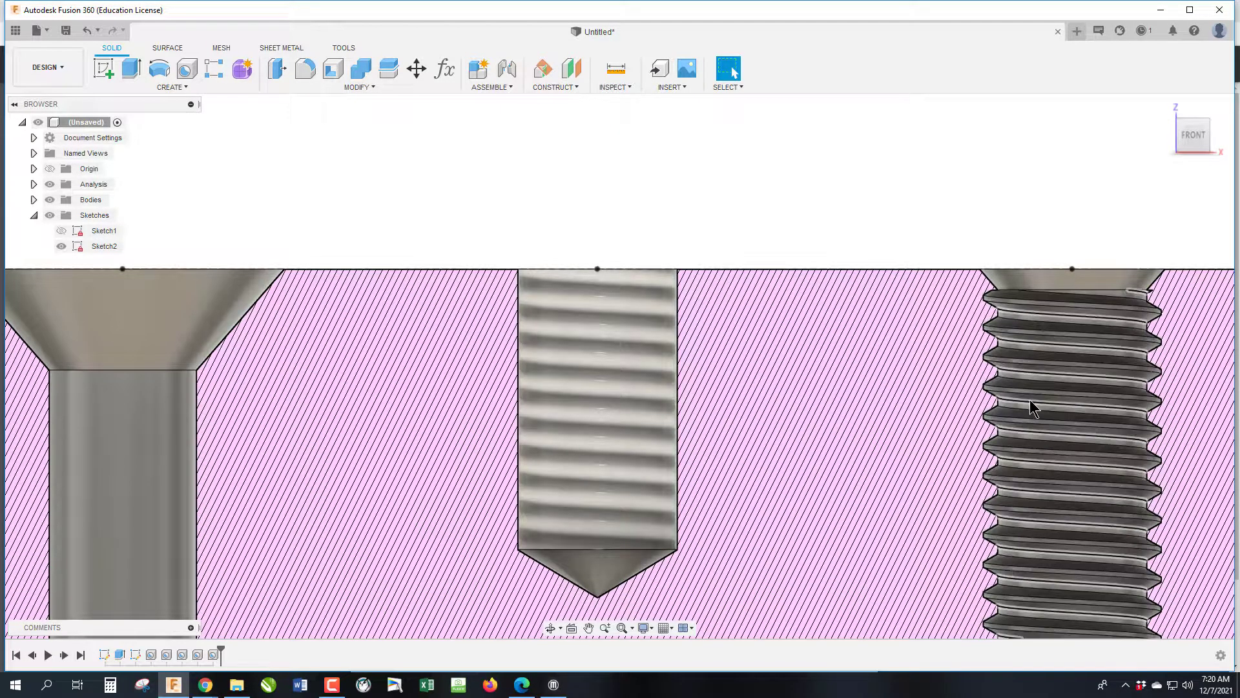
pyautogui.scroll(-5, 1030, 400)
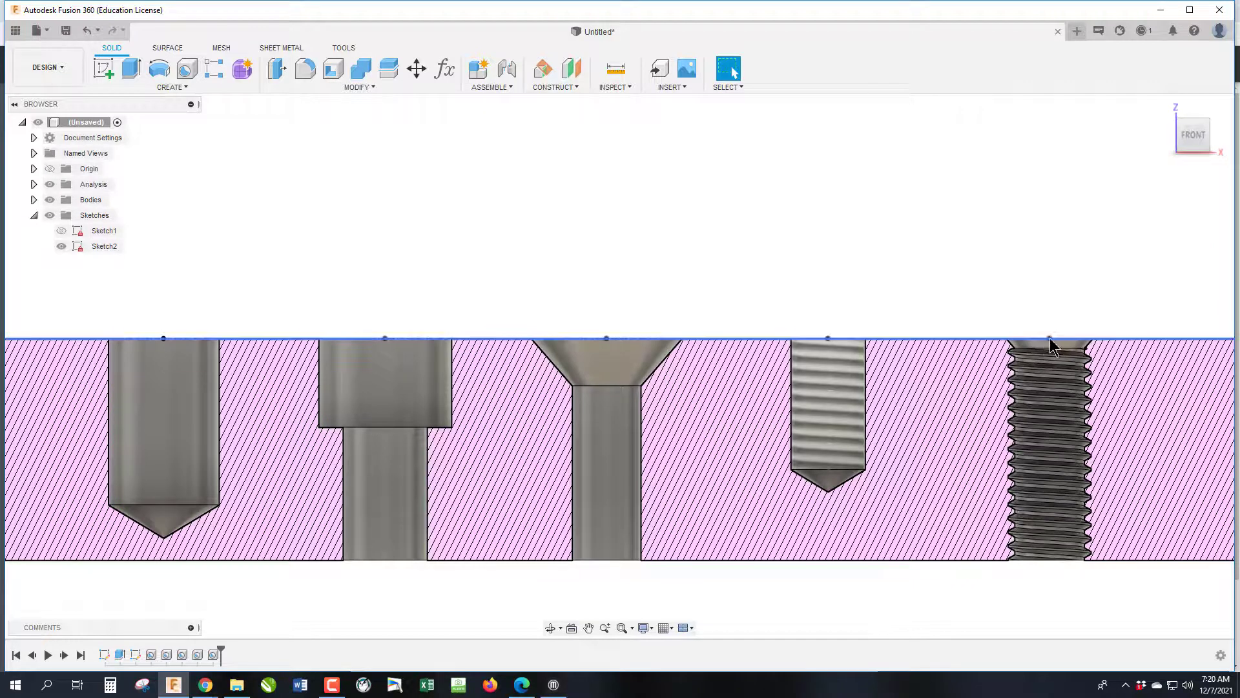
pyautogui.click(1177, 120)
pyautogui.scroll(-3, 646, 332)
pyautogui.scroll(4, 1018, 145)
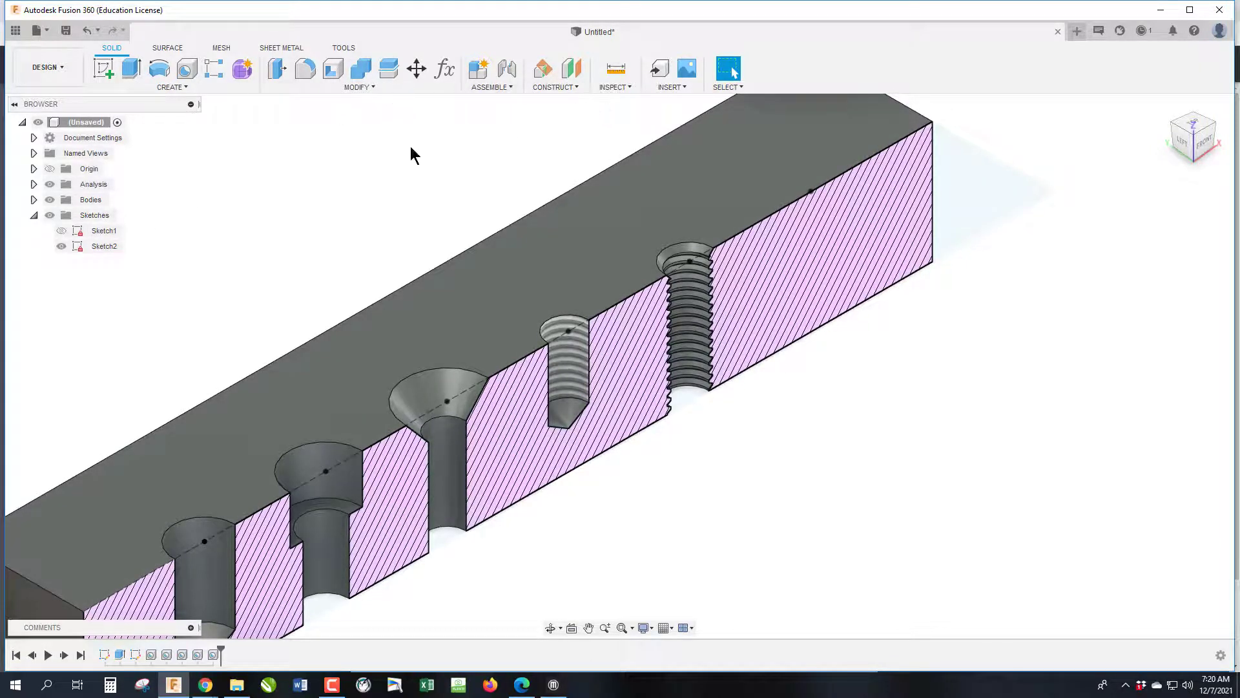
# Start a hole on the last sketch point, hide the section cut, and view the sixth callout
pyautogui.click(187, 68)
pyautogui.click(812, 192)
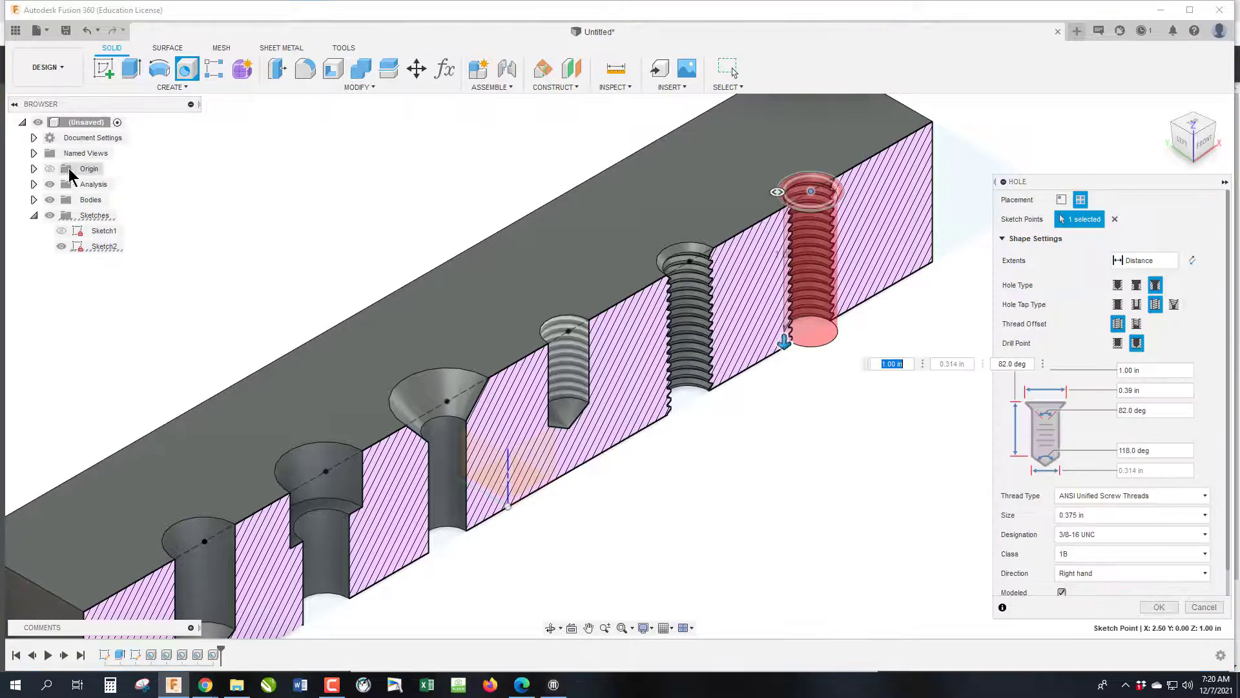
pyautogui.click(49, 185)
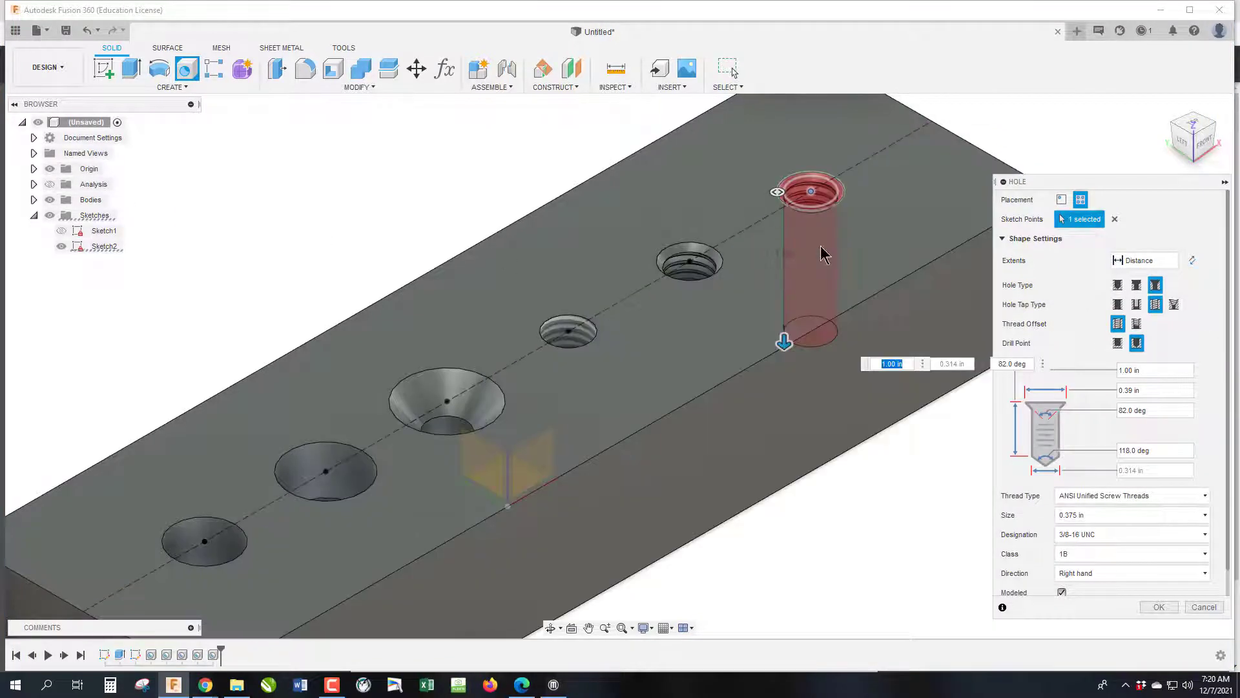
pyautogui.moveTo(206, 686)
pyautogui.click(349, 627)
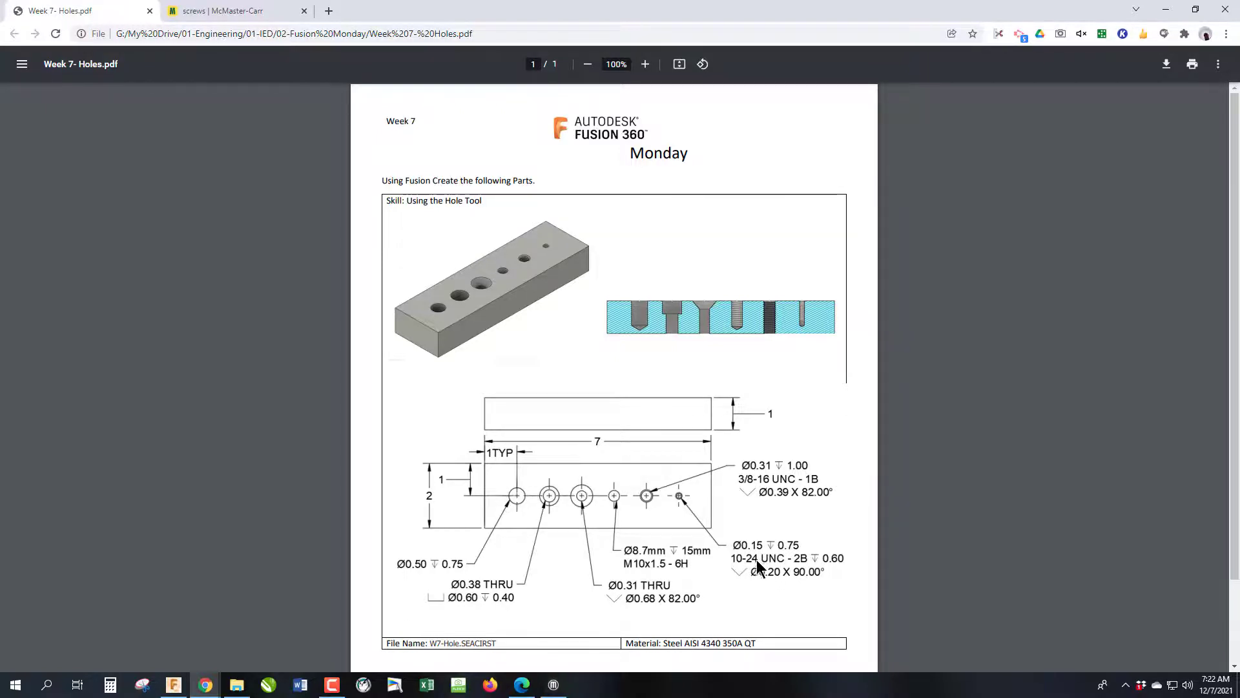
# Set the hole depth to 0.75 in and the thread size to 0.19 (#10)
pyautogui.click(177, 689)
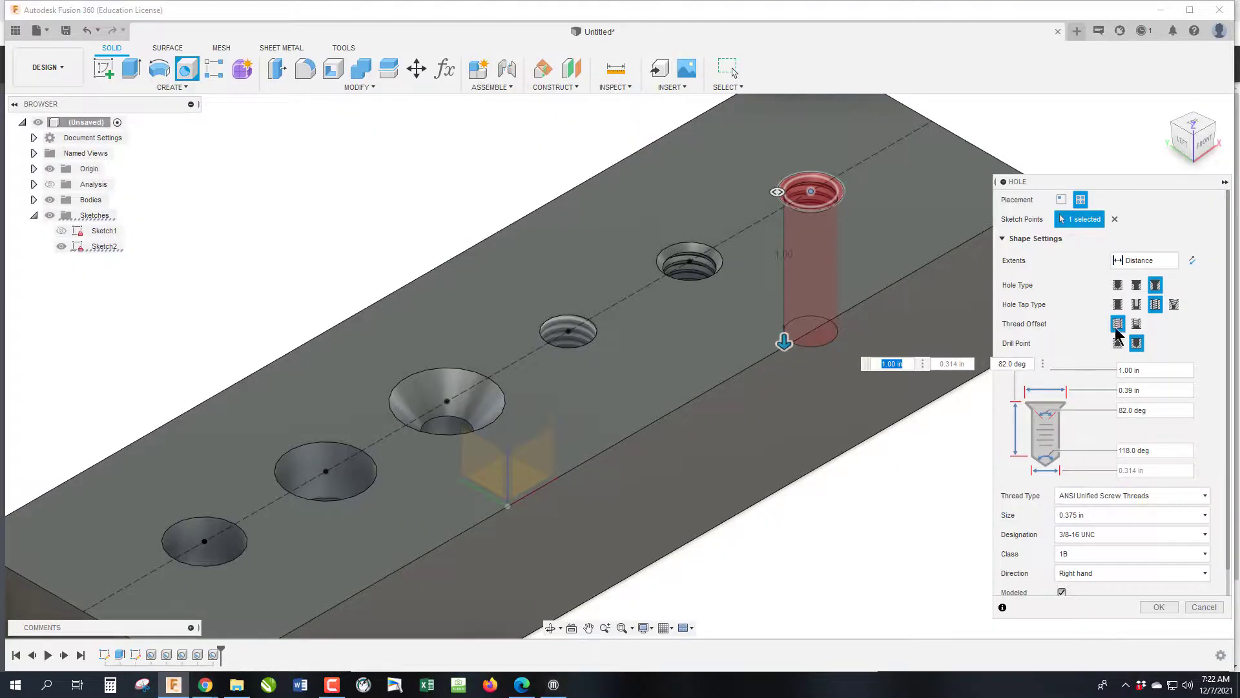
pyautogui.click(1146, 370)
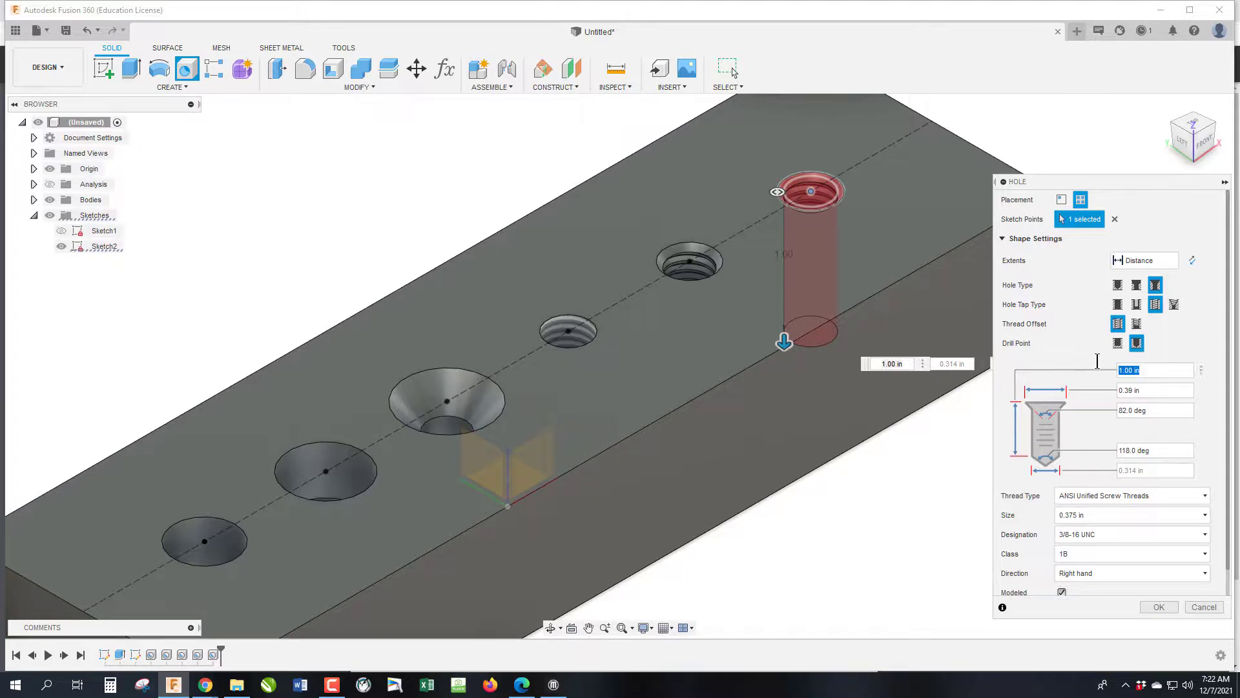
pyautogui.write('.75')
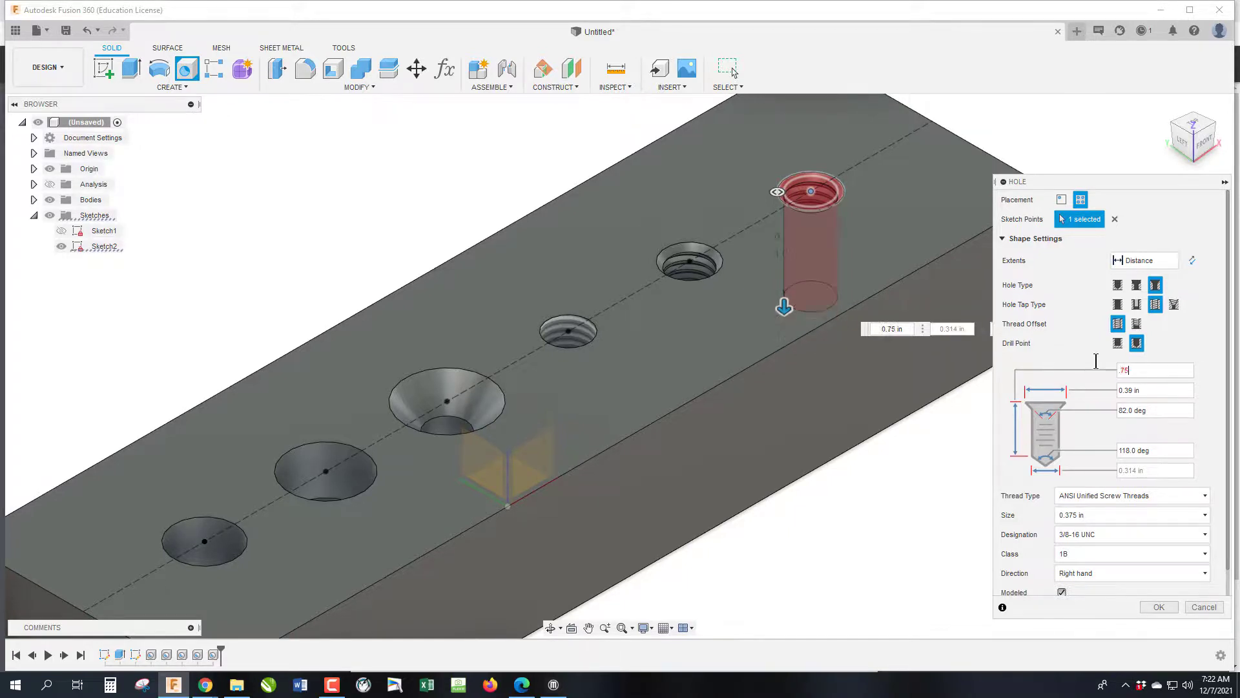
pyautogui.click(1155, 517)
pyautogui.scroll(-1, 1122, 388)
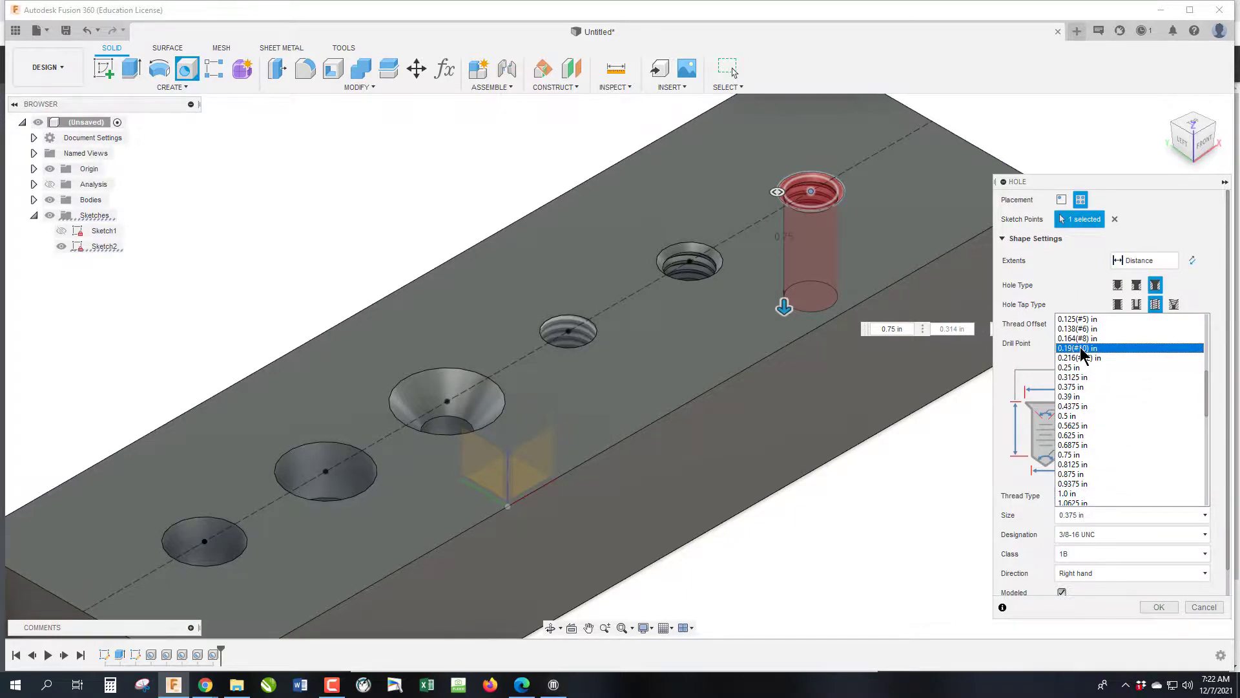
pyautogui.click(1080, 349)
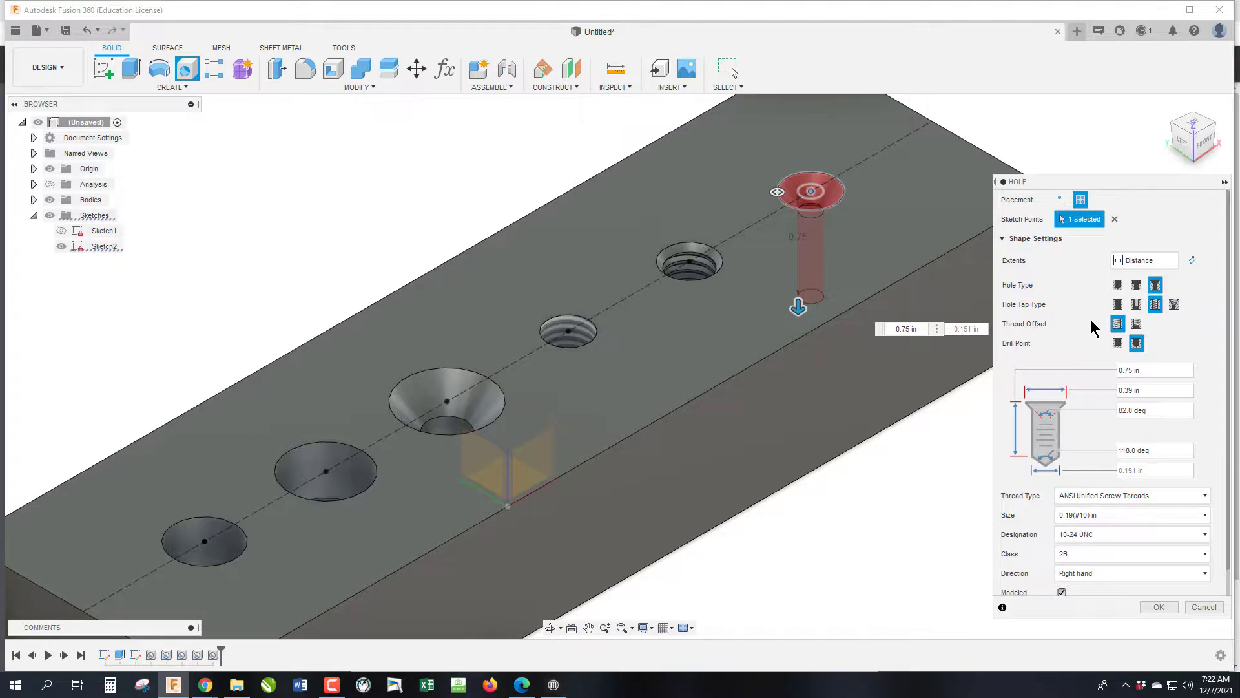
# Give the threads their own 0.6 in length, switching the hole type to Simple
pyautogui.click(1137, 324)
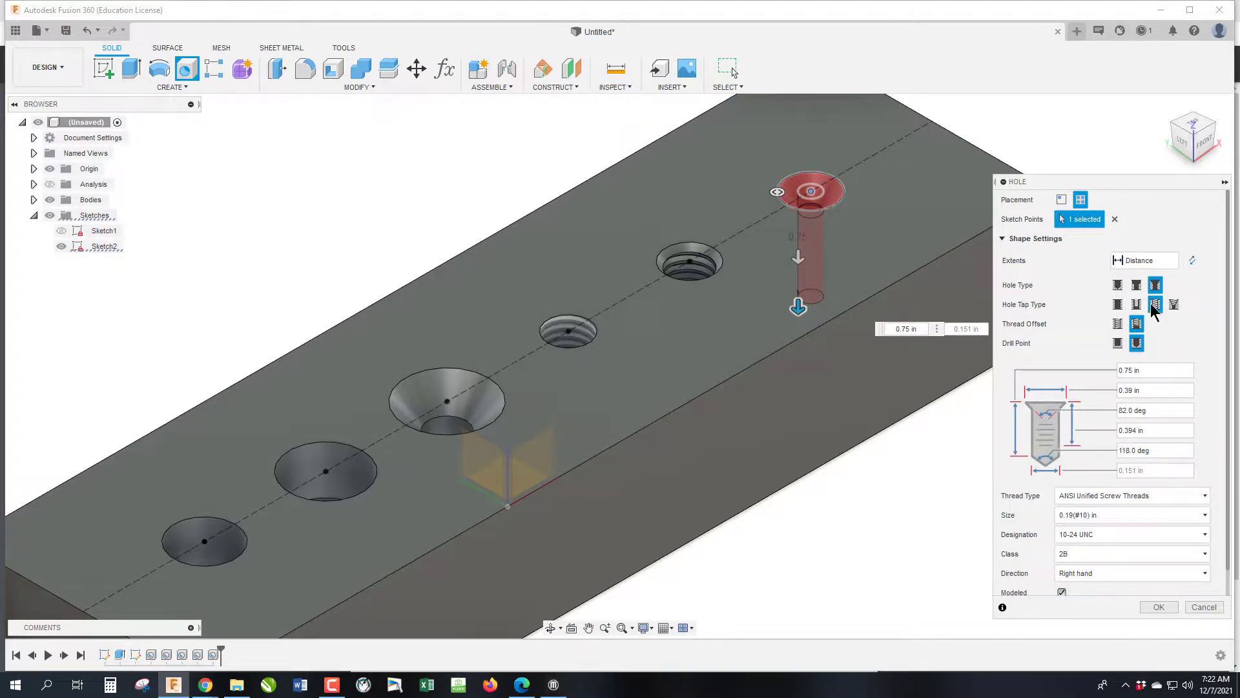
pyautogui.click(1118, 284)
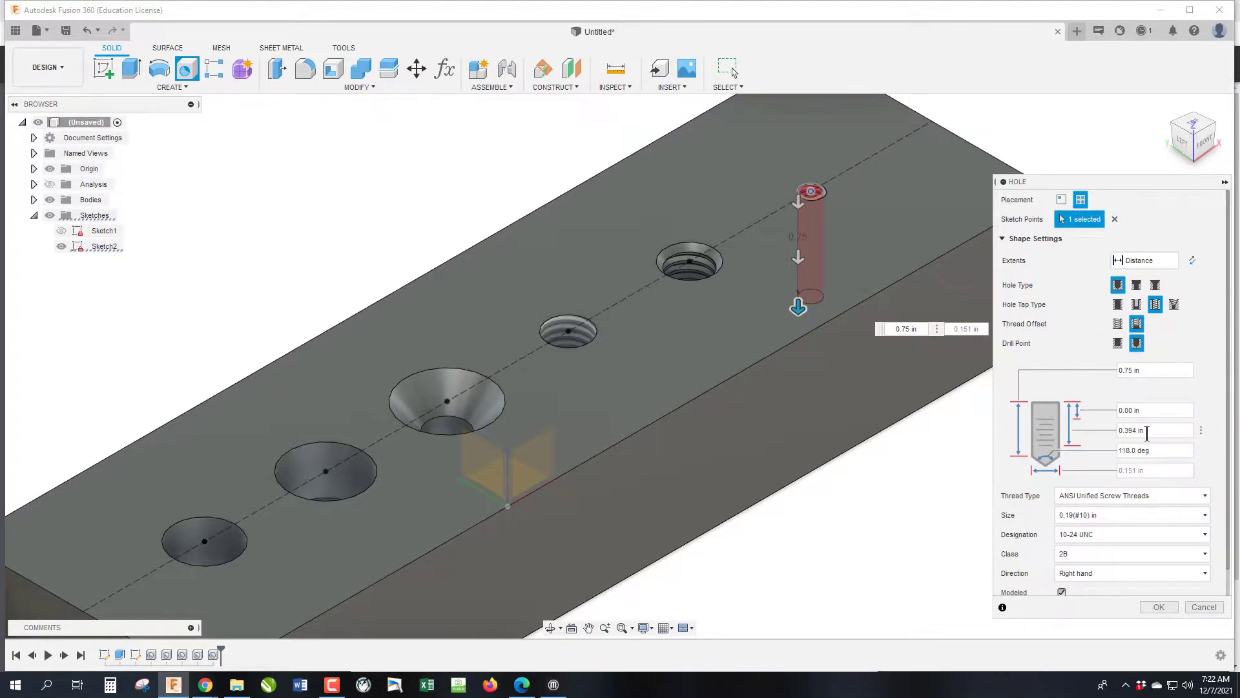
pyautogui.doubleClick(1150, 431)
pyautogui.write('.6')
# Turn off modeled threads, switch back to Countersink, and check the drawing's countersink specs
pyautogui.click(1062, 593)
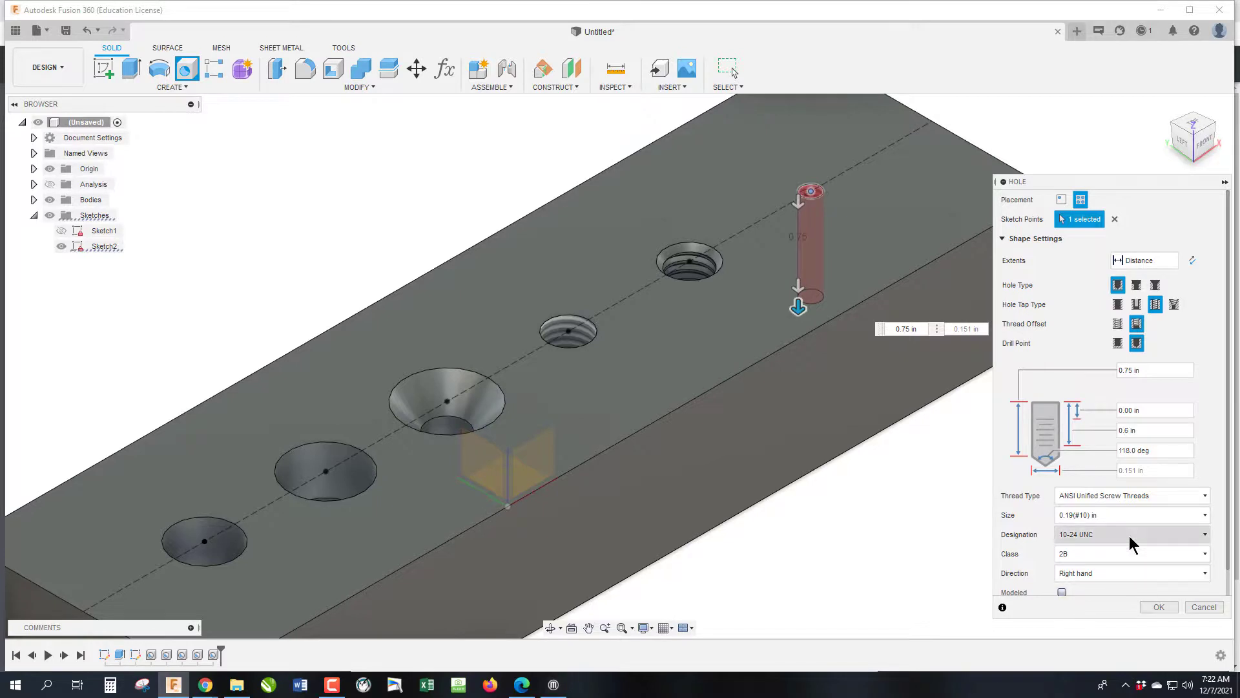
pyautogui.click(1154, 286)
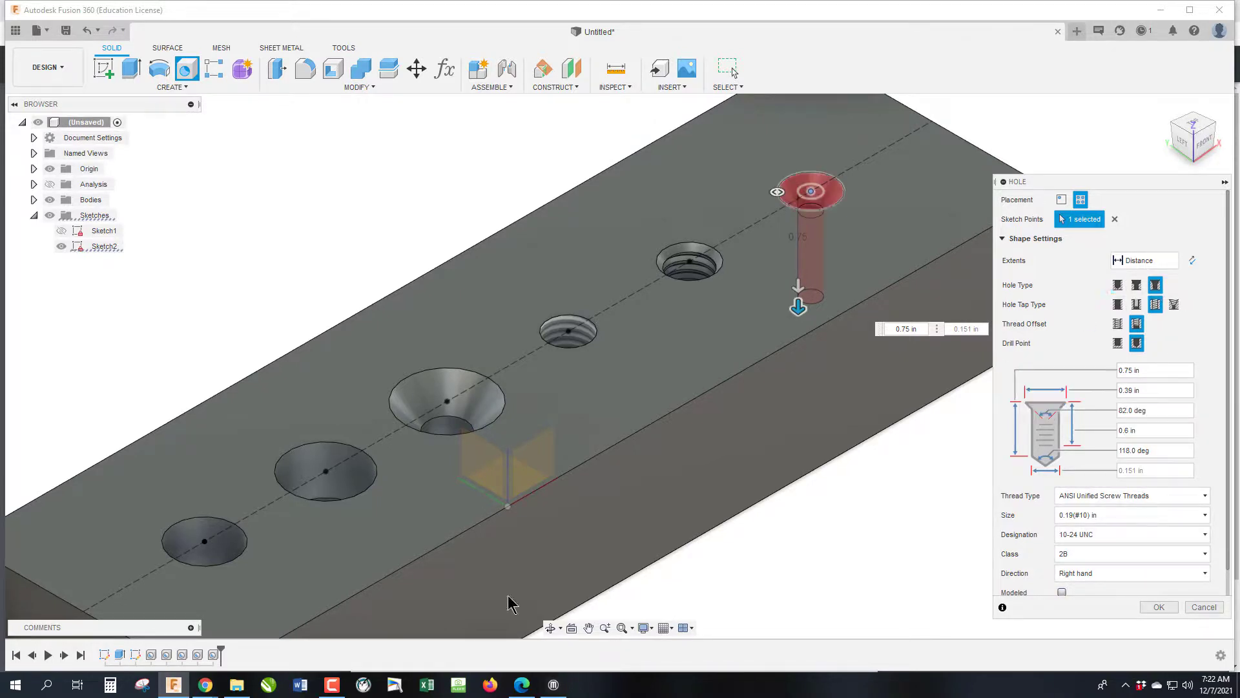
pyautogui.moveTo(202, 686)
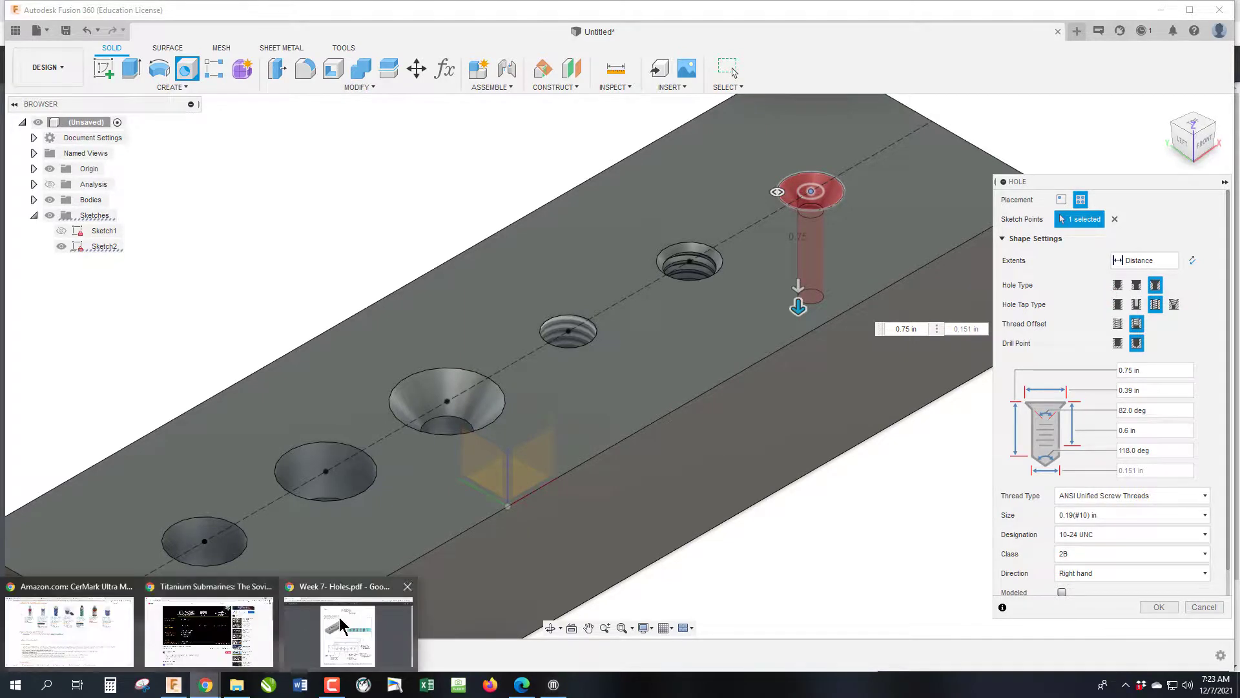
pyautogui.click(346, 628)
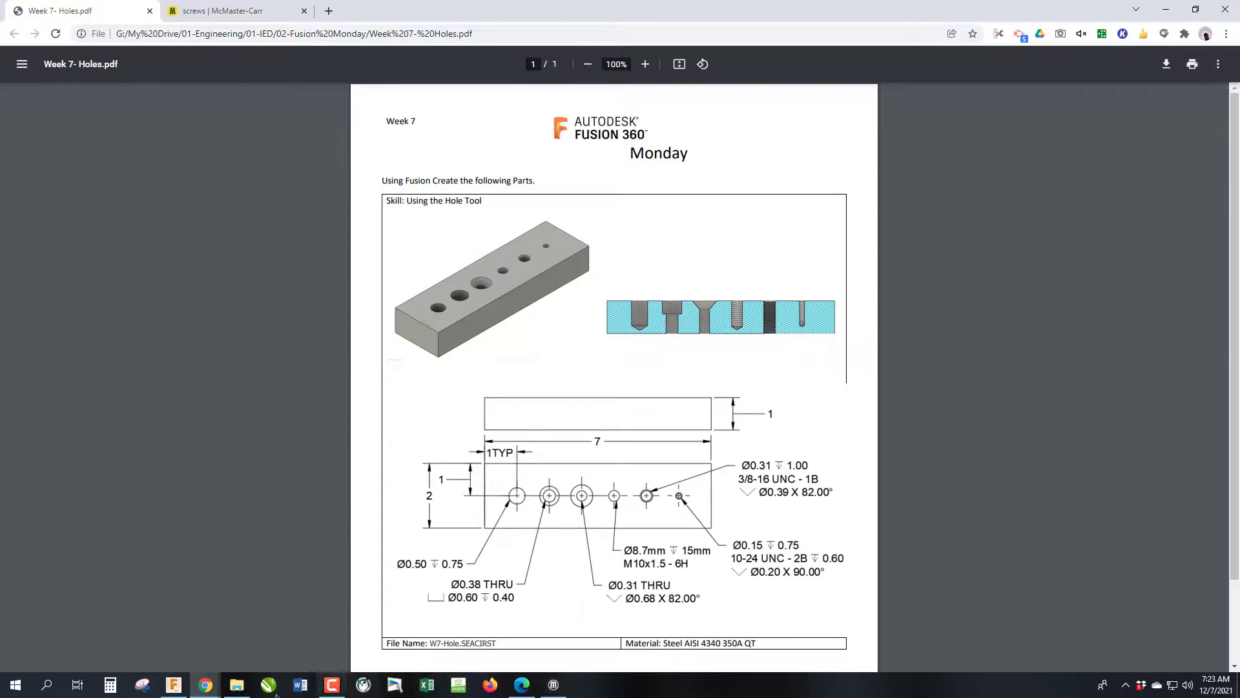
# Enter a 0.2 in countersink diameter and 90° angle, creating the sixth hole
pyautogui.click(173, 685)
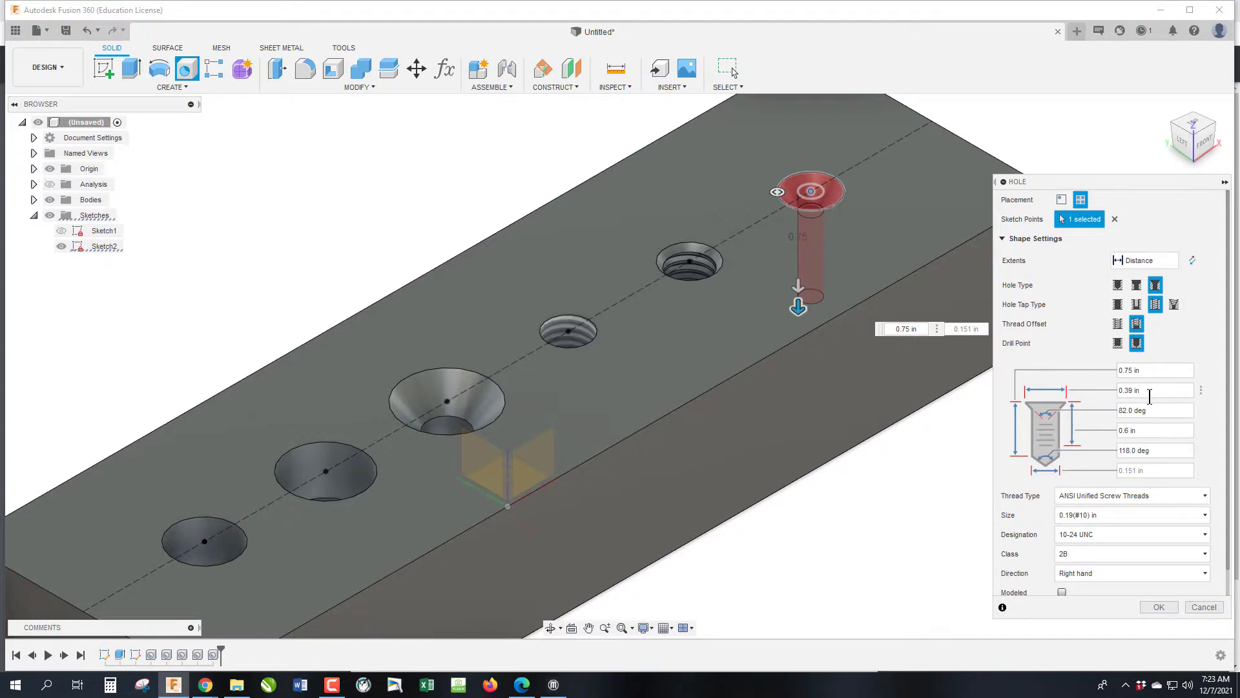
pyautogui.moveTo(1139, 395); pyautogui.dragTo(1094, 396)
pyautogui.write('.2')
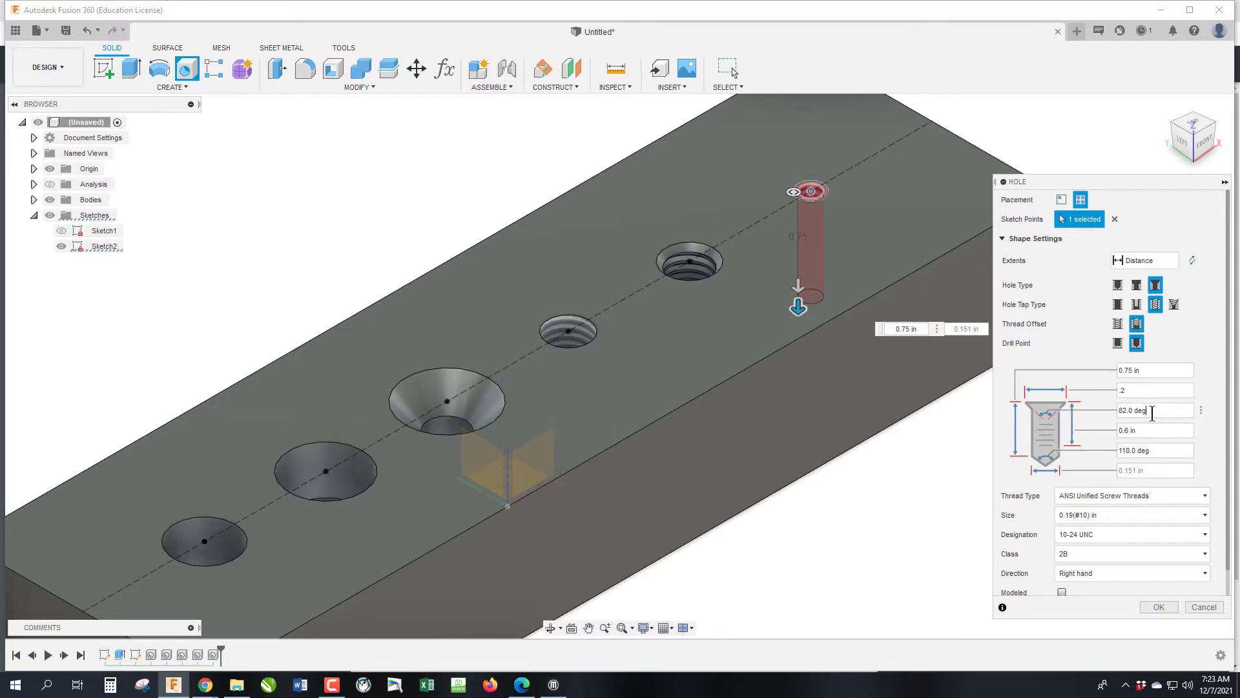
pyautogui.moveTo(1152, 412); pyautogui.dragTo(1079, 419)
pyautogui.write('90')
pyautogui.press('Return')
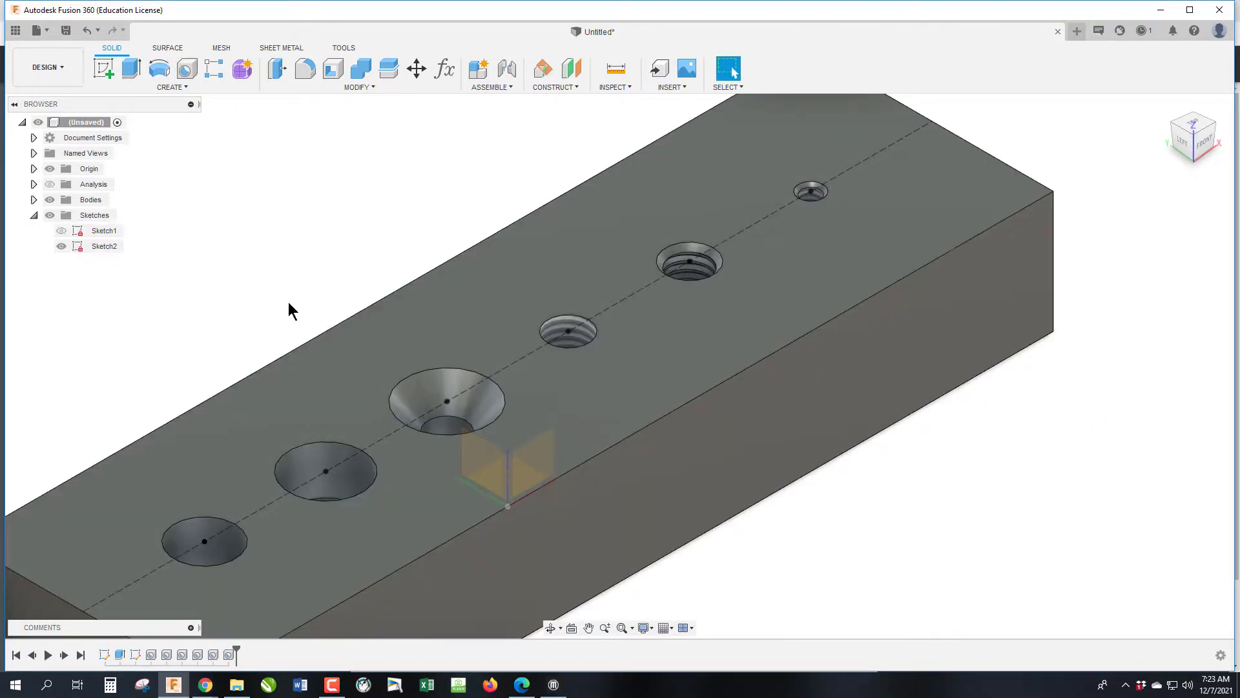
# Show the section cut again, inspect all six holes from the front, then return home
pyautogui.click(50, 184)
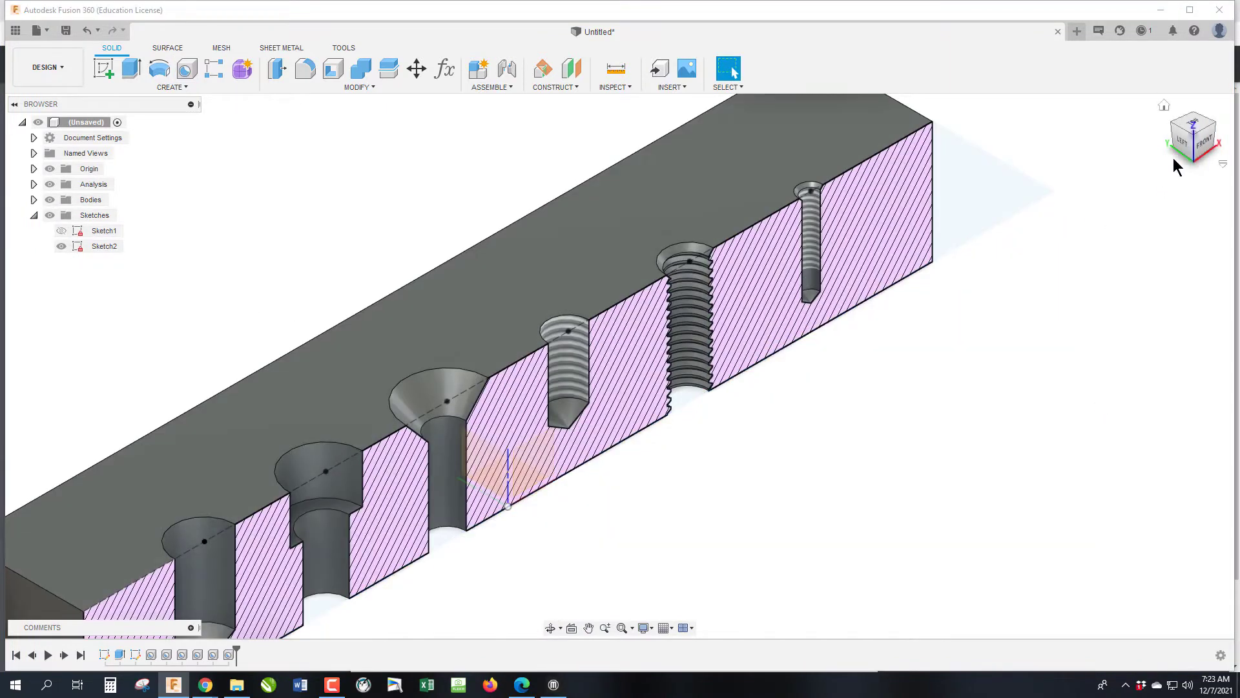
pyautogui.click(1192, 157)
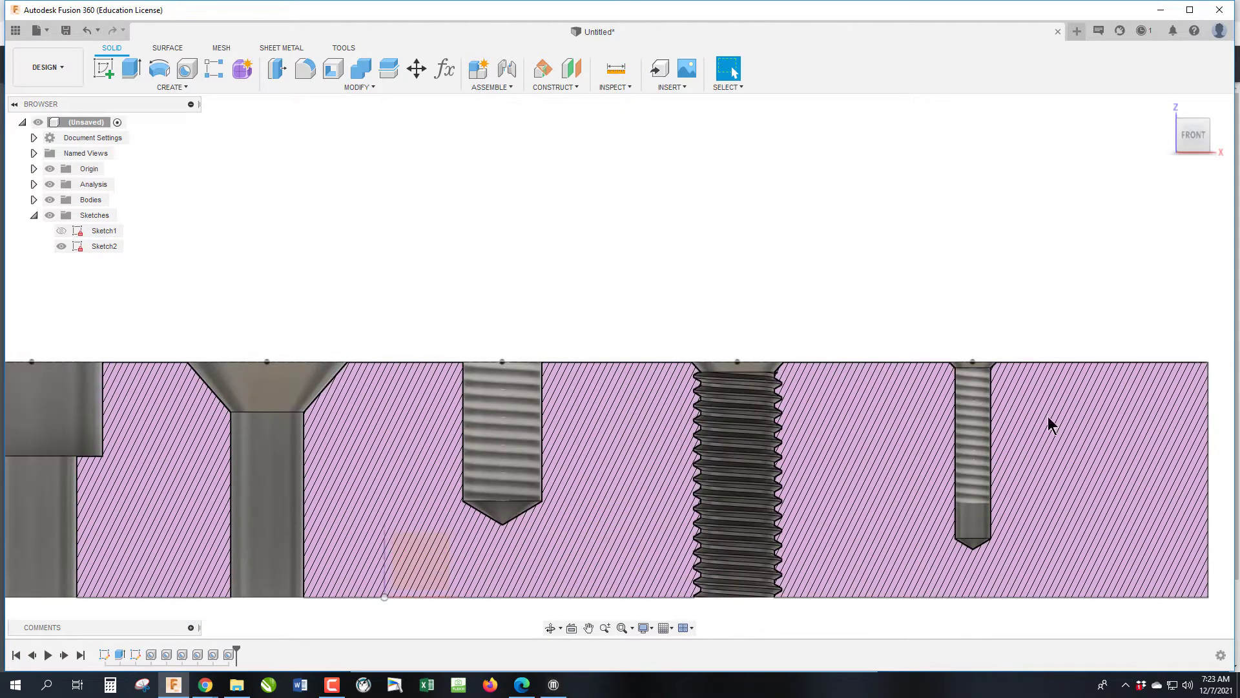
pyautogui.scroll(2, 1032, 378)
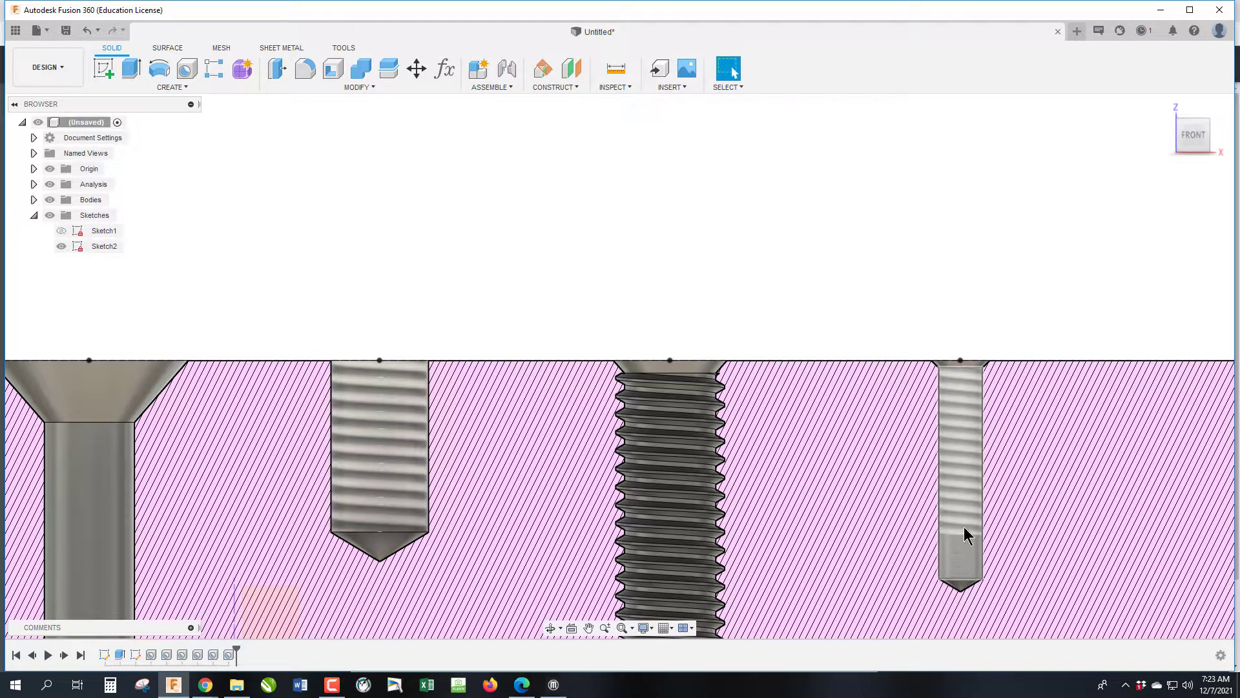
pyautogui.scroll(-3, 854, 195)
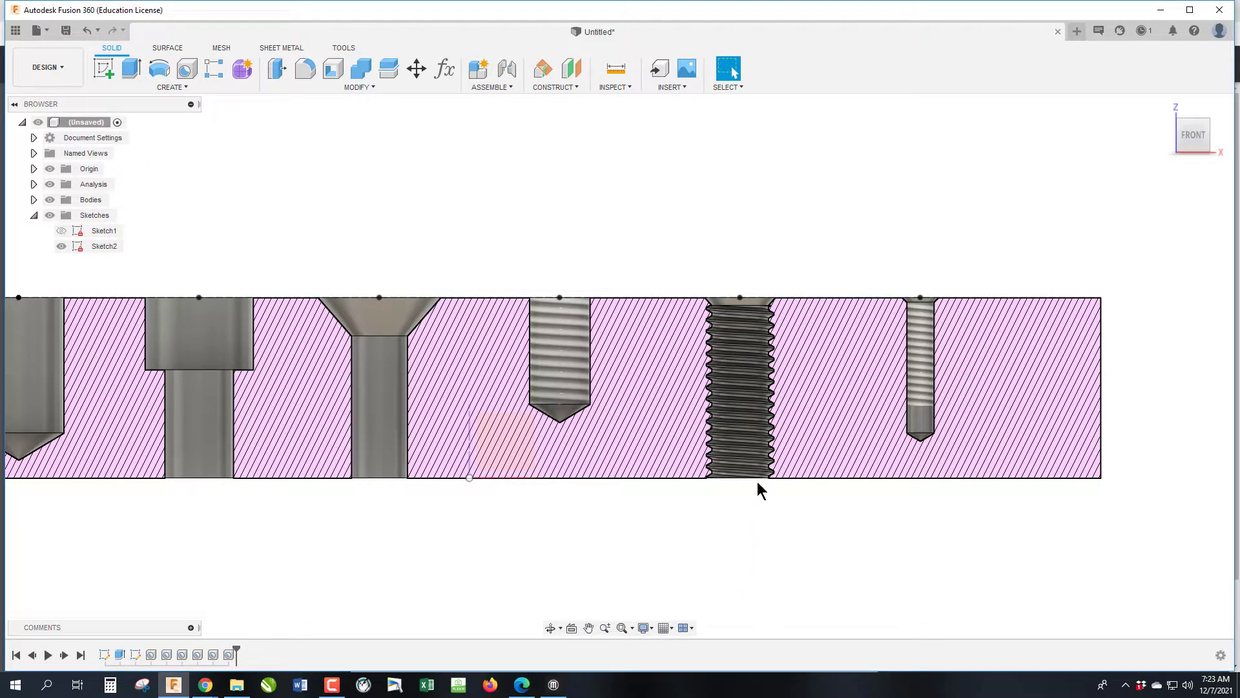
pyautogui.scroll(-2, 762, 381)
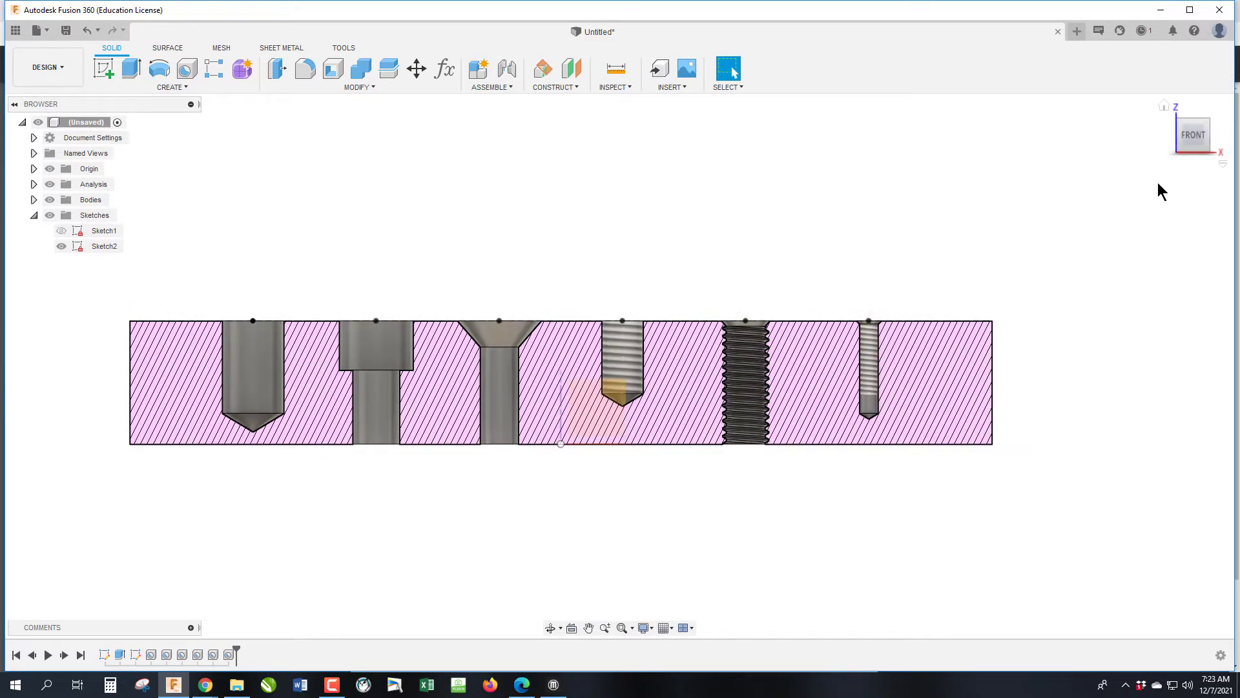
pyautogui.click(1164, 105)
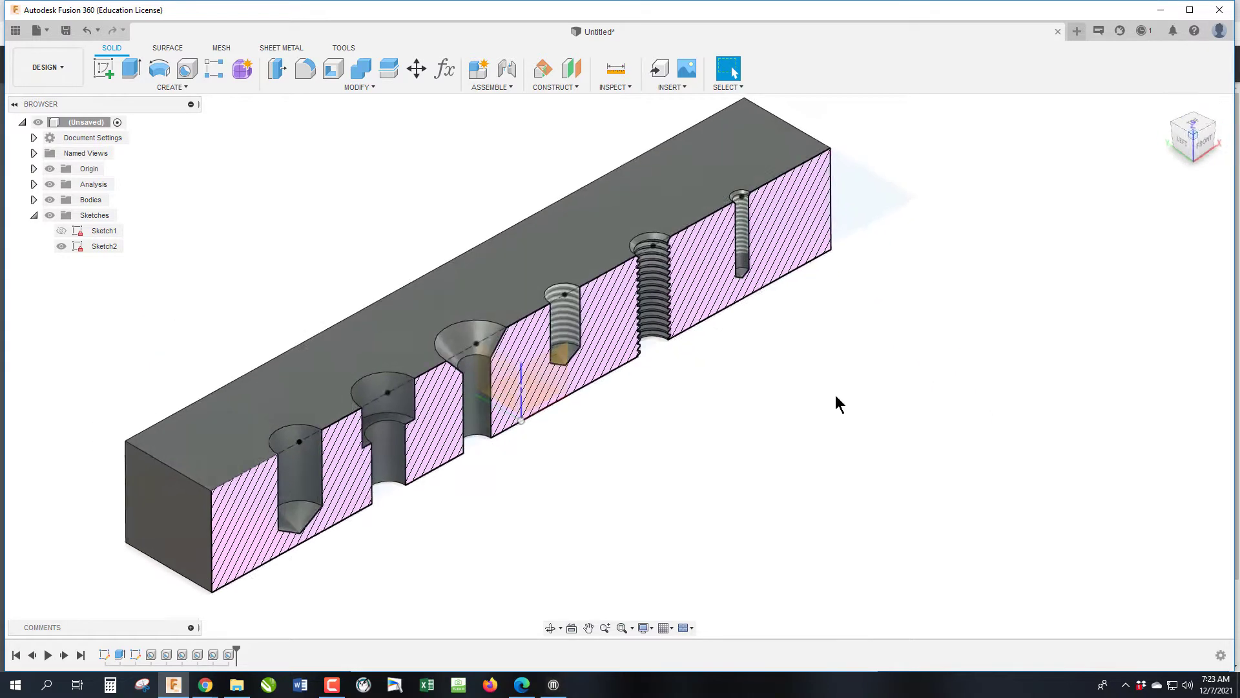